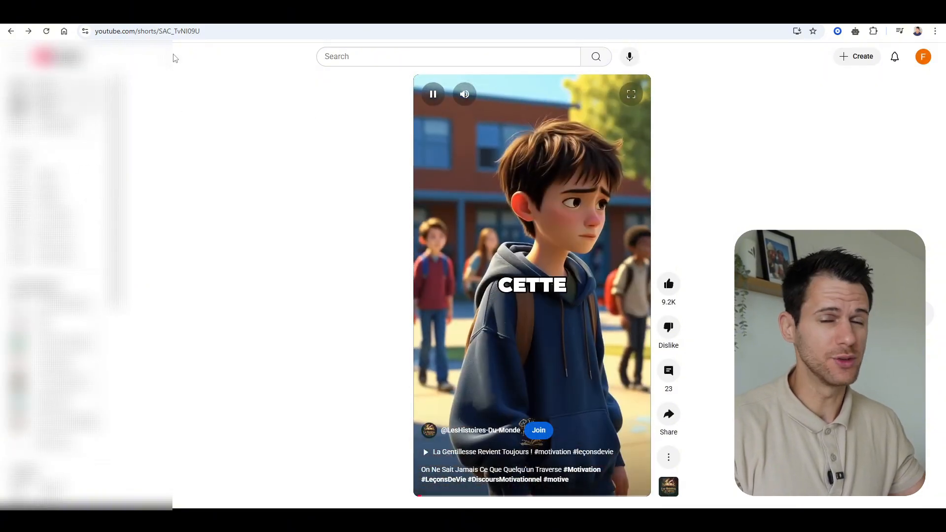
# Step: Open the short in the regular video player by replacing "shorts" with "video" in its address, and pause playback
pyautogui.doubleClick(145, 31)
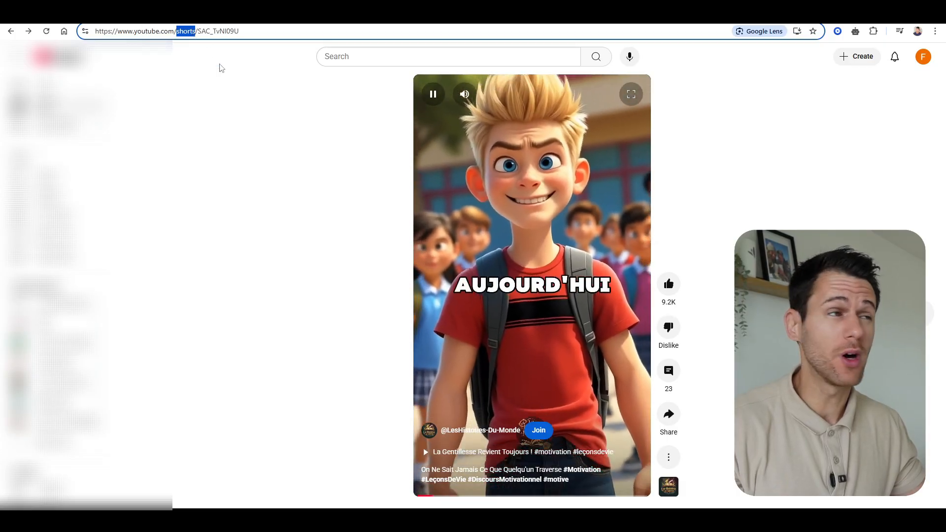
pyautogui.write('video')
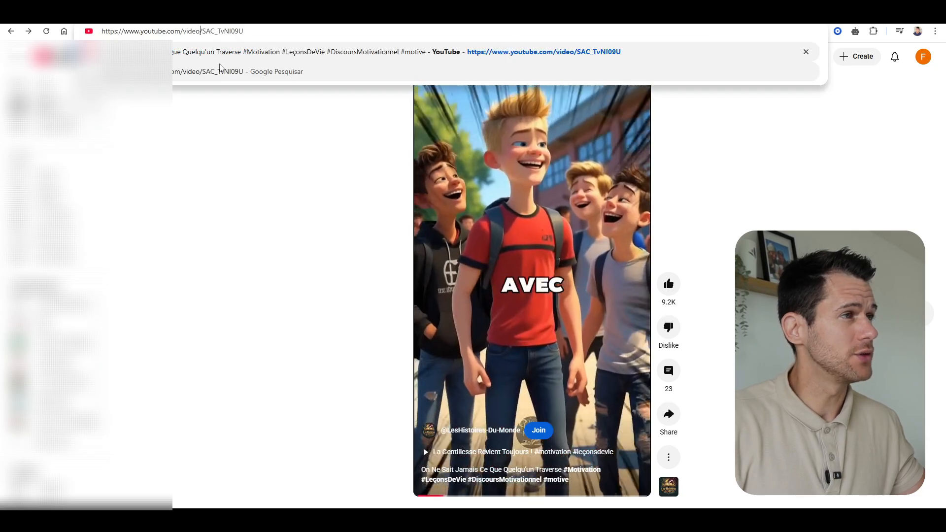
pyautogui.press('Return')
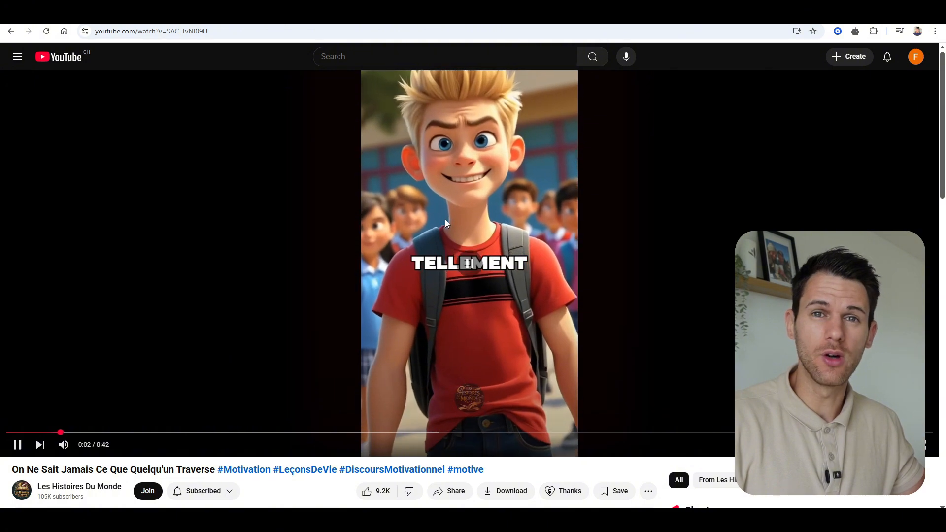
pyautogui.click(445, 220)
# Step: Expand the video's description and show its transcript
pyautogui.scroll(-2, 394, 324)
pyautogui.scroll(-4, 395, 323)
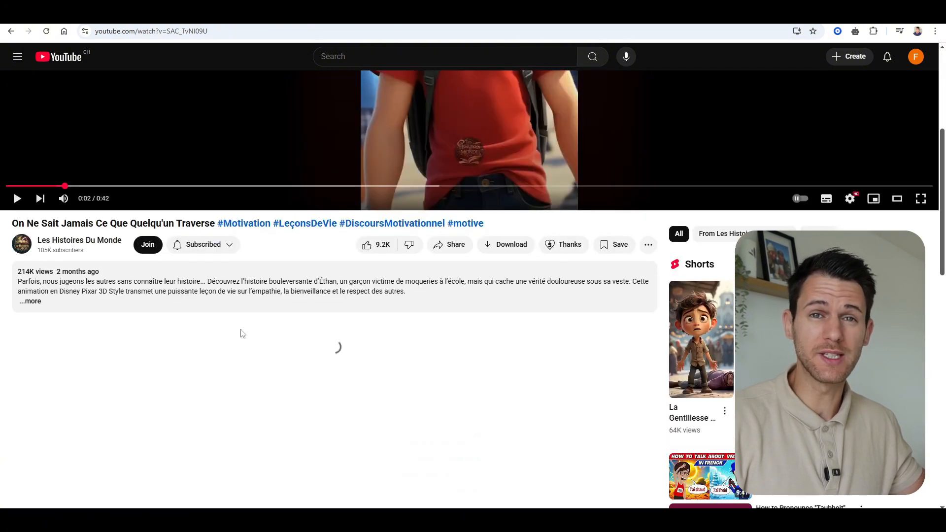
pyautogui.click(35, 302)
pyautogui.scroll(-5, 71, 333)
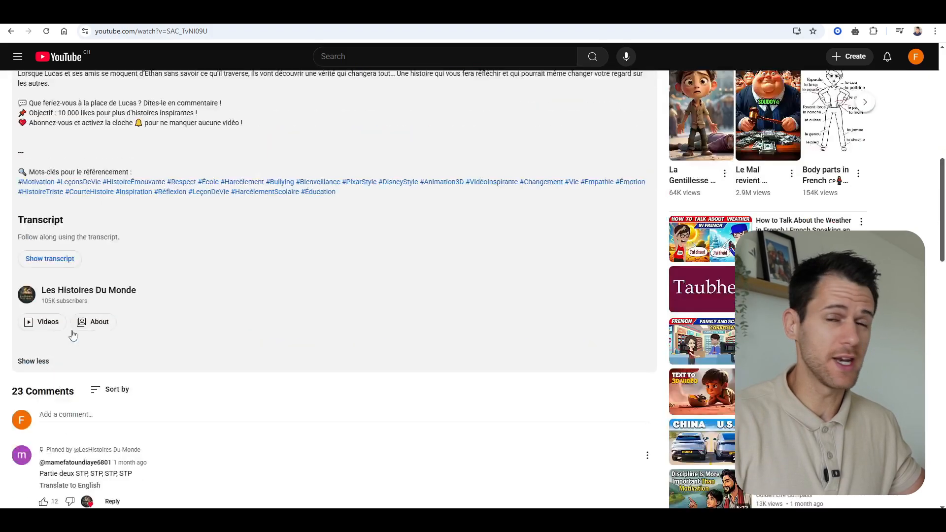
pyautogui.click(50, 251)
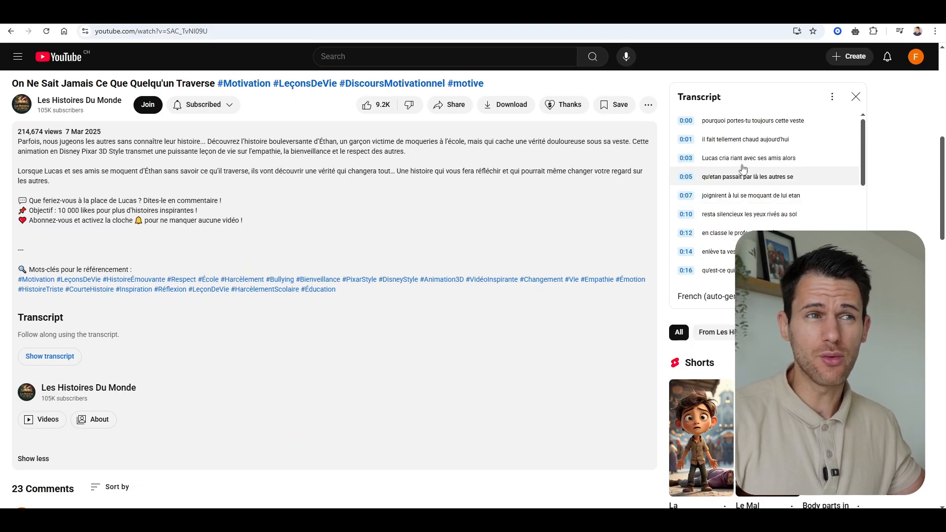
# Step: Copy the video's whole timestamped transcript into a new message in ChatGPT's Pixar-style Scene Prompts chat, followed by blank lines
pyautogui.click(676, 123)
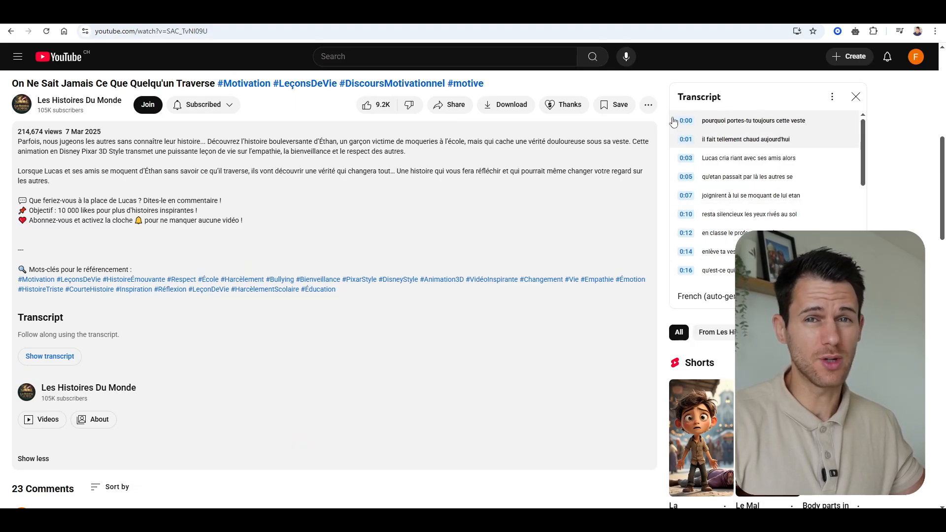
pyautogui.moveTo(675, 122); pyautogui.dragTo(768, 291)
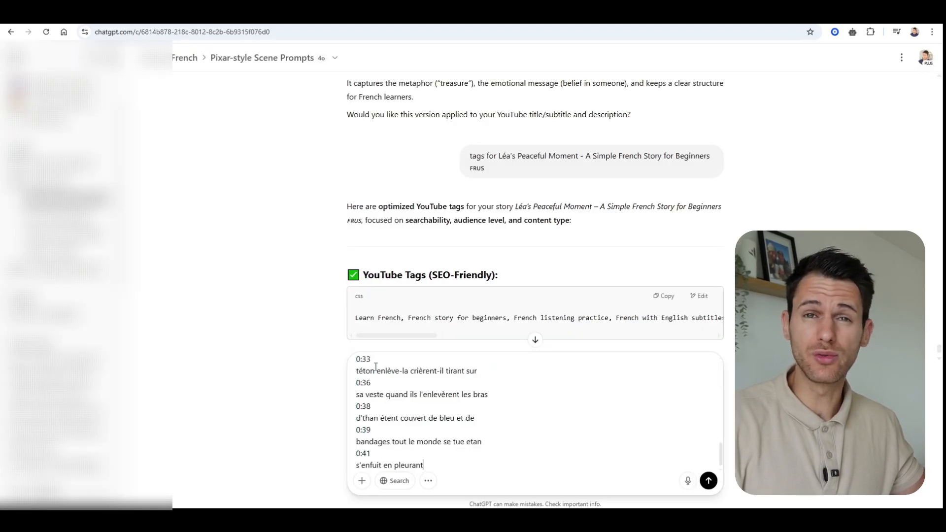
pyautogui.hotkey('shift', 'Return')
pyautogui.hotkey('shift', 'Return')
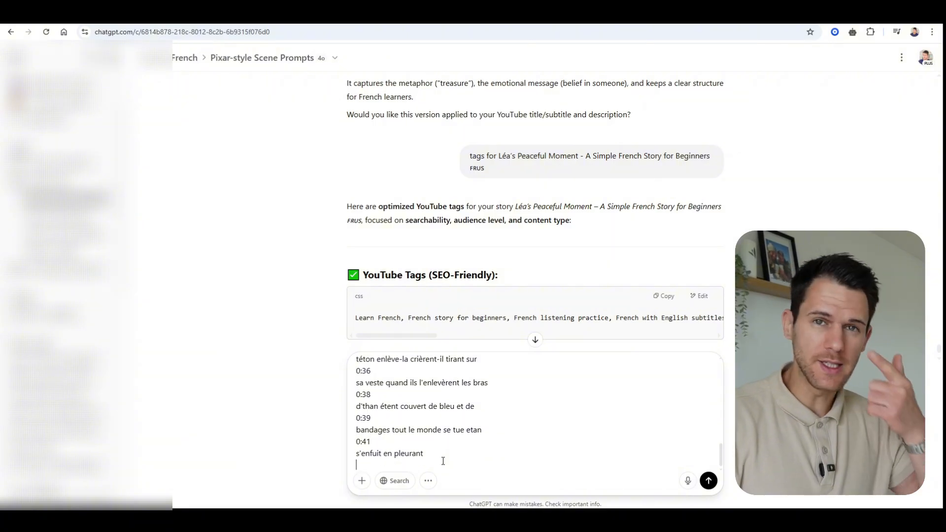
# Step: Add the request "Make me a very identical story like this, following the requirements of prior stories" below the transcript and send it
pyautogui.write('Make me a very id')
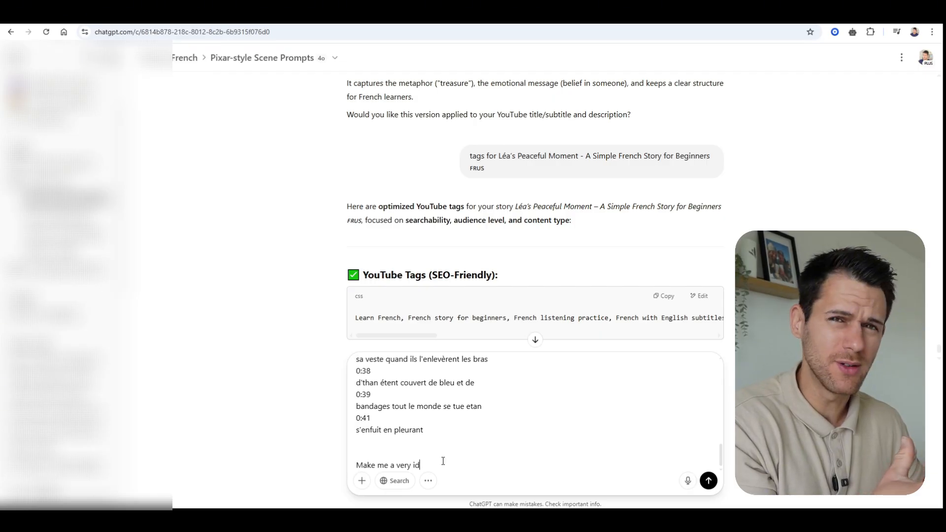
pyautogui.write('entical')
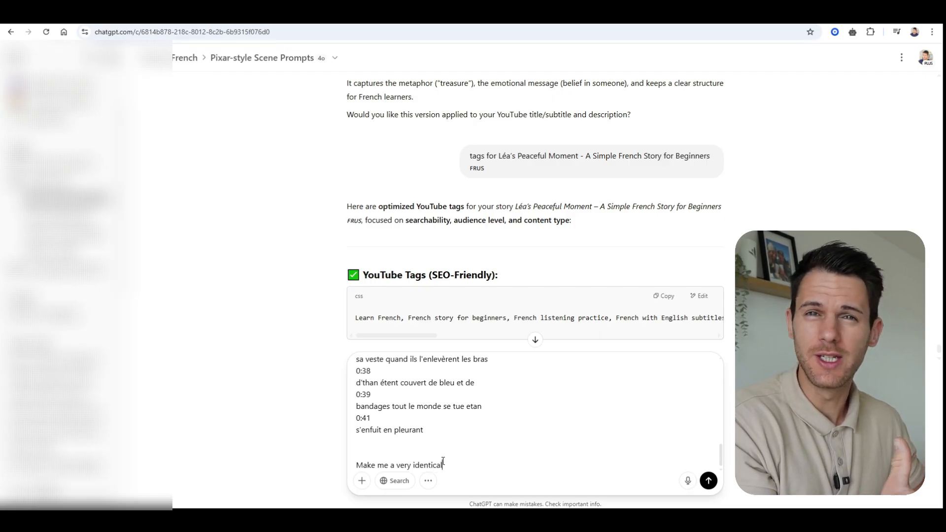
pyautogui.write(' story like this, following the requirements of prior stories')
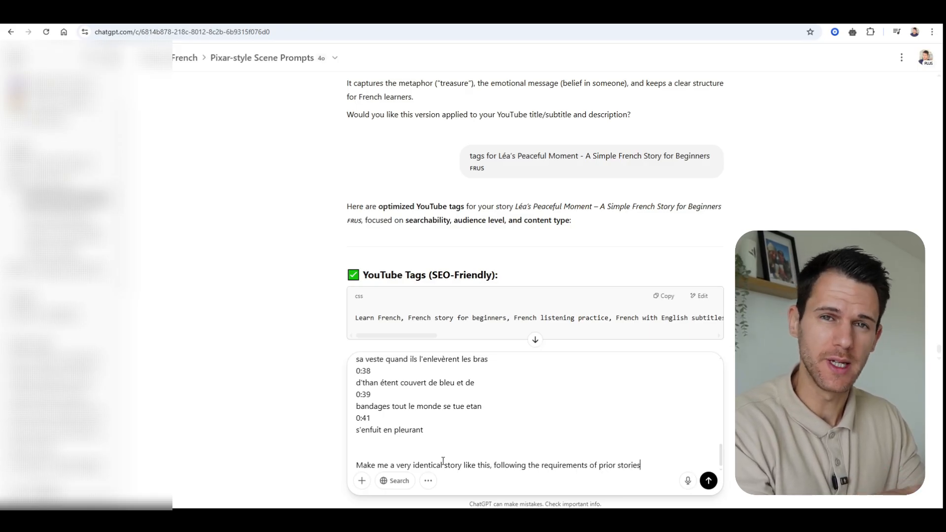
pyautogui.press('Return')
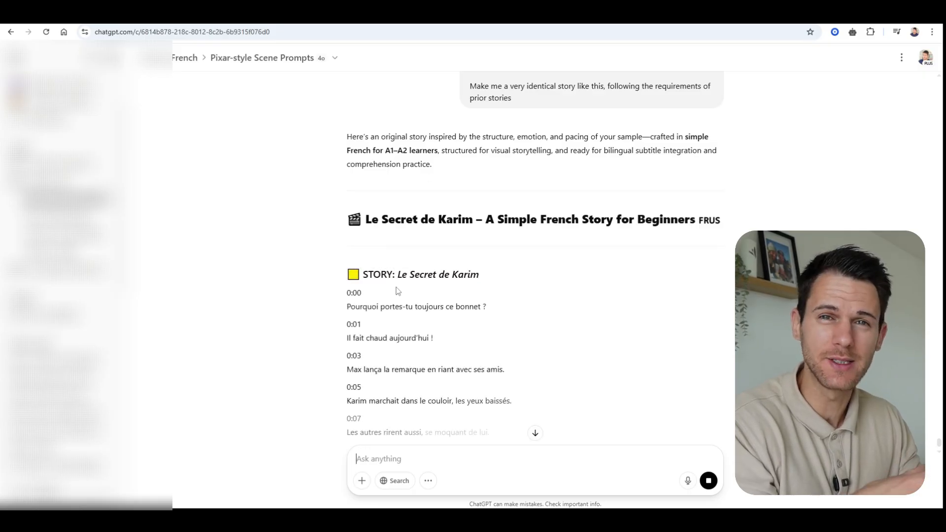
# Step: Read through the generated story to check its text, timestamps and layout
pyautogui.scroll(-1, 395, 292)
pyautogui.scroll(-2, 394, 292)
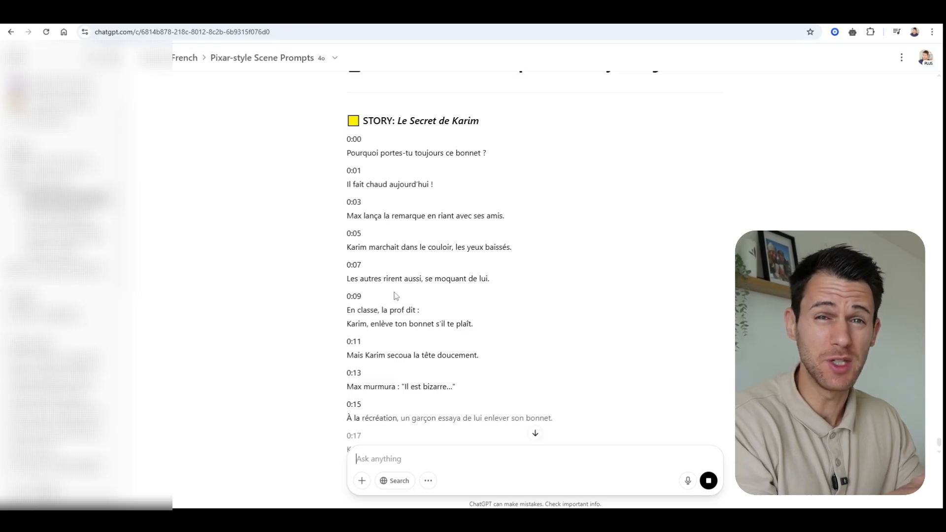
pyautogui.scroll(-3, 394, 295)
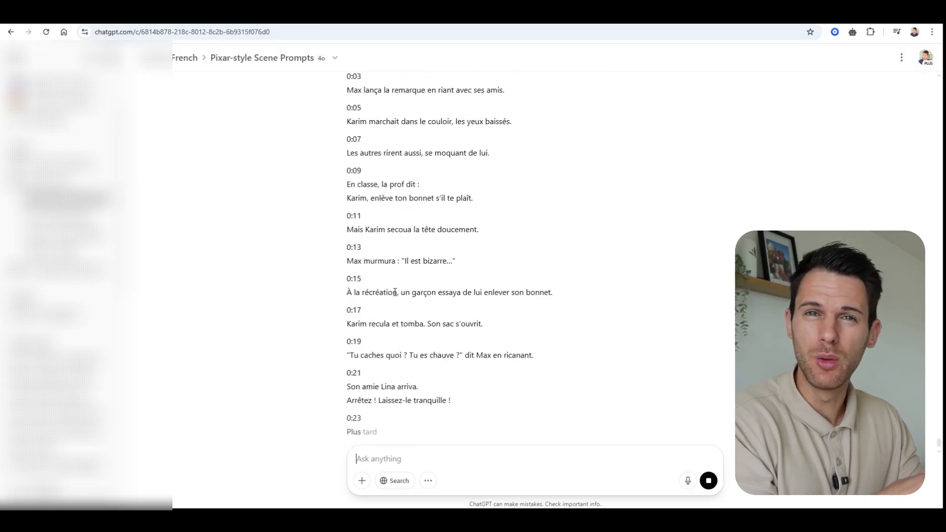
pyautogui.scroll(-1, 394, 293)
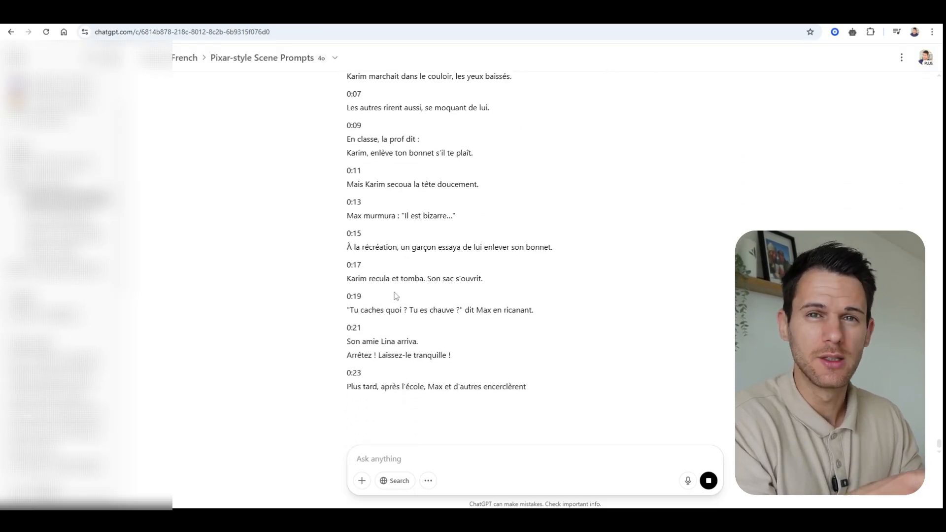
pyautogui.scroll(-4, 395, 296)
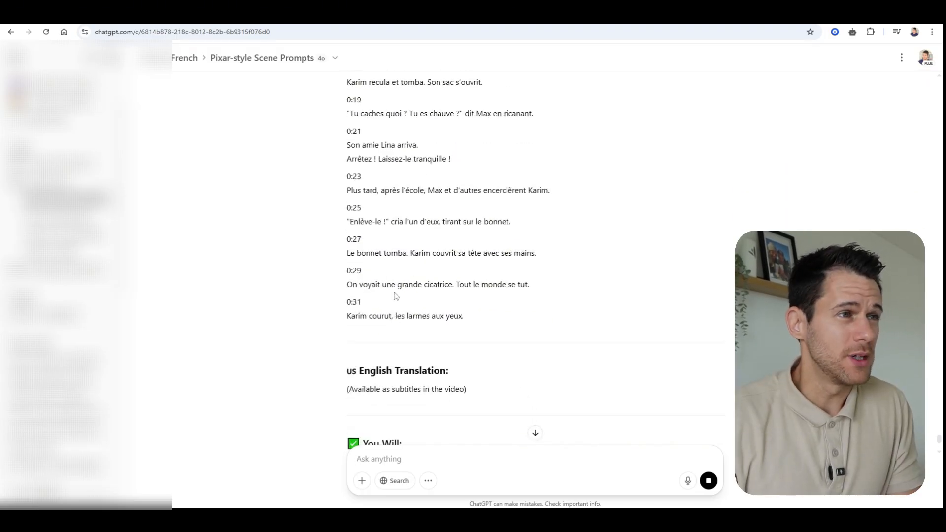
pyautogui.scroll(10, 395, 294)
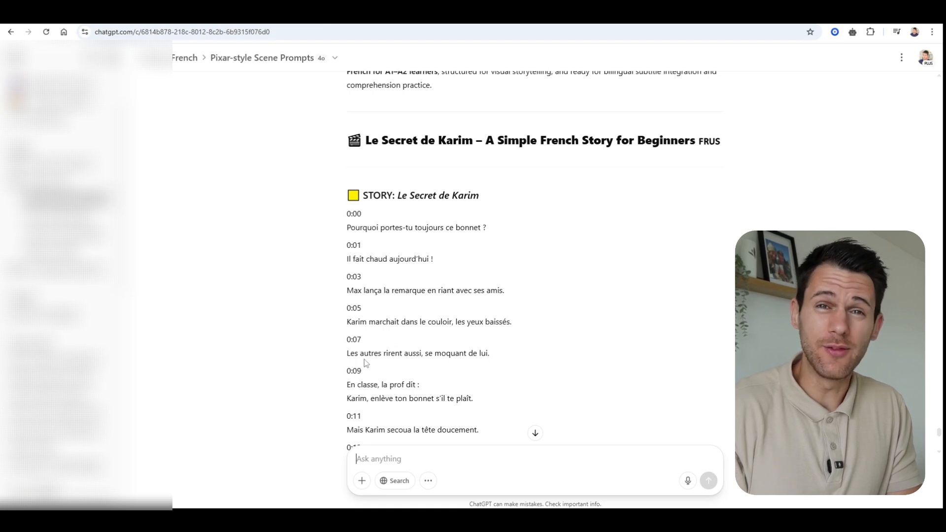
pyautogui.scroll(-10, 433, 382)
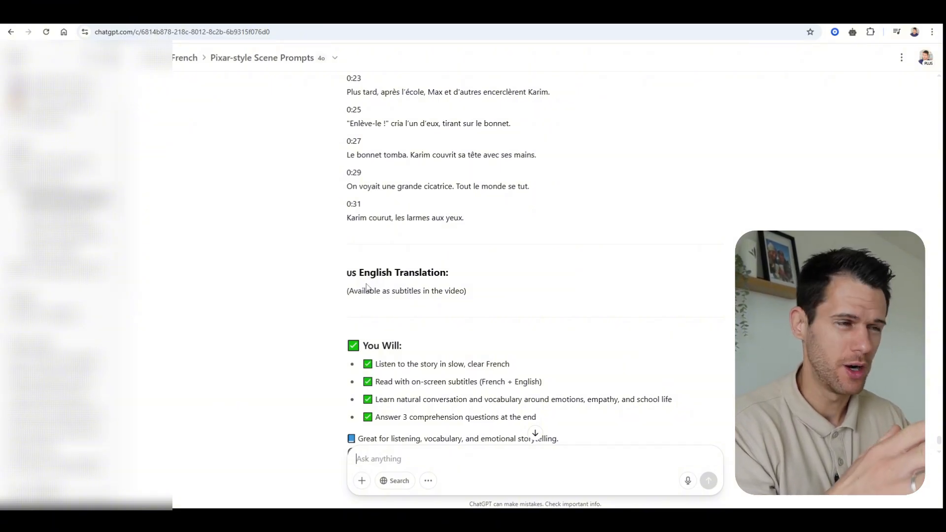
# Step: Copy the earlier story "Le Calme de Léa" into a new message and send it with "No. I want the new story with this layout"
pyautogui.scroll(15, 366, 287)
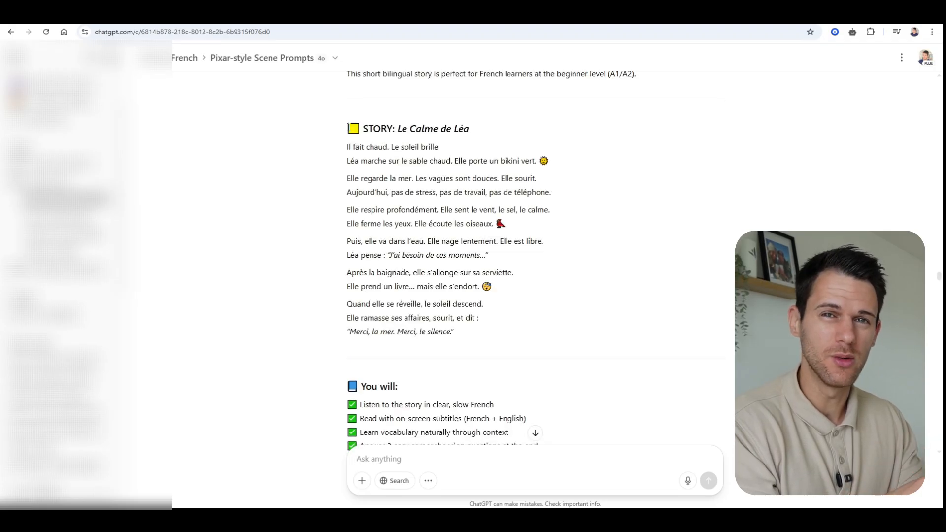
pyautogui.moveTo(348, 128); pyautogui.dragTo(467, 337)
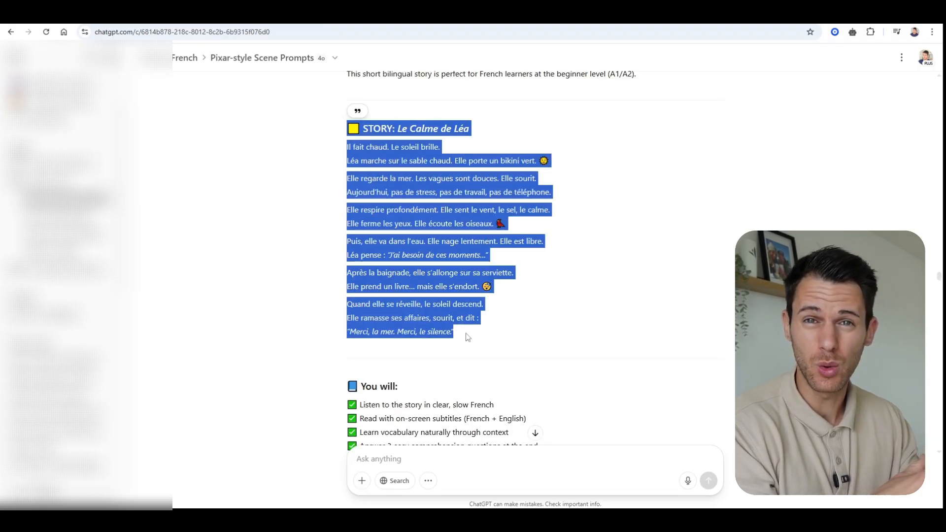
pyautogui.click(428, 460)
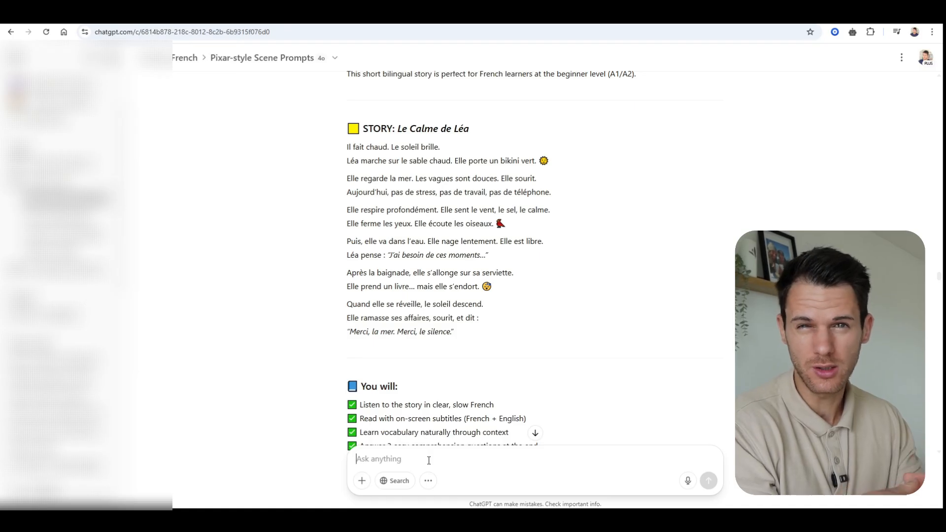
pyautogui.write('🟨 STORY: Le Calme de Léa Il fait chaud. Le soleil brille. Léa marche sur le sable chaud. Elle porte un bikini vert. 🌞  Elle regarde la mer. Les vagues sont douces. Elle sourit. Aujourd\'hui, pas de stress, pas de travail, pas de téléphone.  Elle respire profondément. Elle sent le vent, le sel, le calme. Elle ferme les yeux. Elle écoute les oiseaux. 🐦  Puis, elle va dans l\'eau. Elle nage lentement. Elle est libre. Léa pense : "J\'ai besoin de ces moments..."  Après la baignade, elle s\'allonge sur sa serviette. Elle prend un livre... mais elle s\'endort. 😴  Quand elle se réveille, le soleil descend. Elle ramasse ses affaires, sourit, et dit : "Merci, la mer. Merci, le silence."')
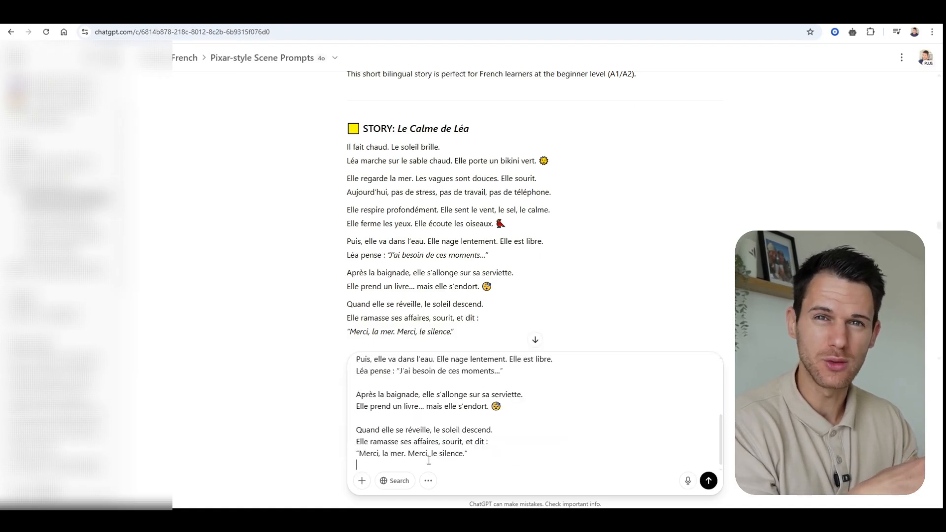
pyautogui.hotkey('shift', 'Return')
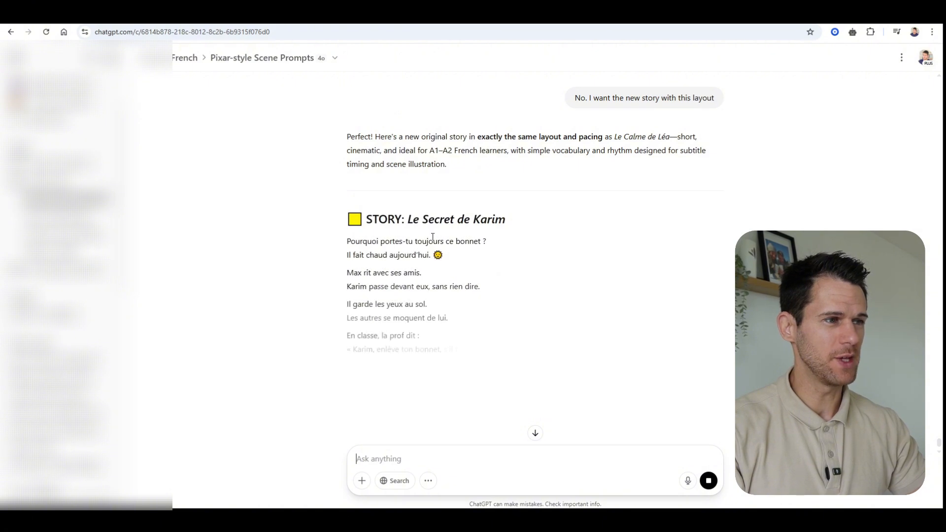
# Step: Copy the introductory paragraph of the earlier "Le Calme de Léa" scene breakdown reply into a new message
pyautogui.scroll(-1, 421, 257)
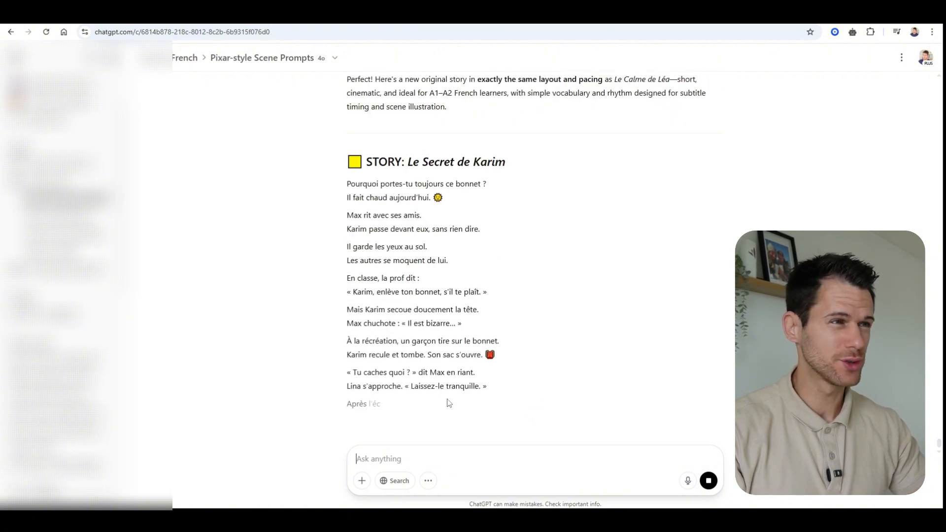
pyautogui.scroll(1, 423, 420)
pyautogui.scroll(-2, 424, 419)
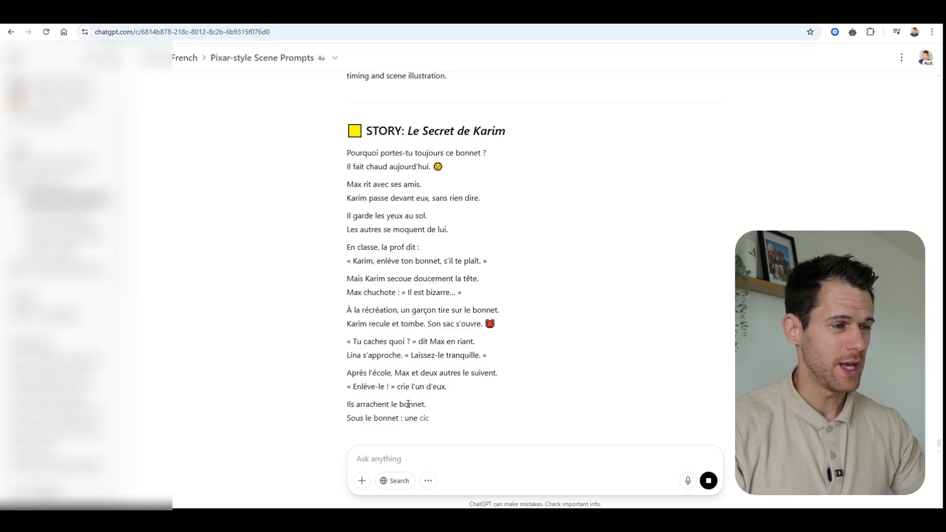
pyautogui.scroll(-2, 408, 404)
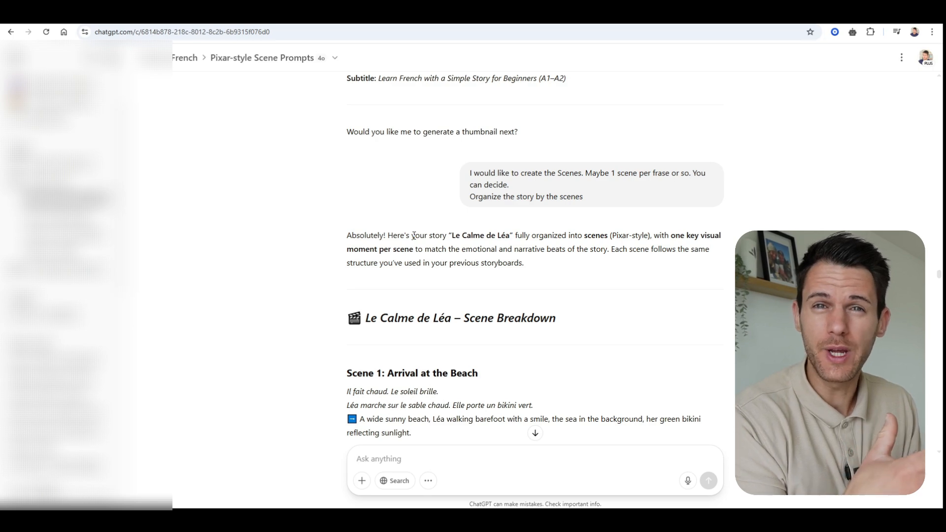
pyautogui.moveTo(351, 235); pyautogui.dragTo(527, 271)
pyautogui.hotkey('ctrl', 'c')
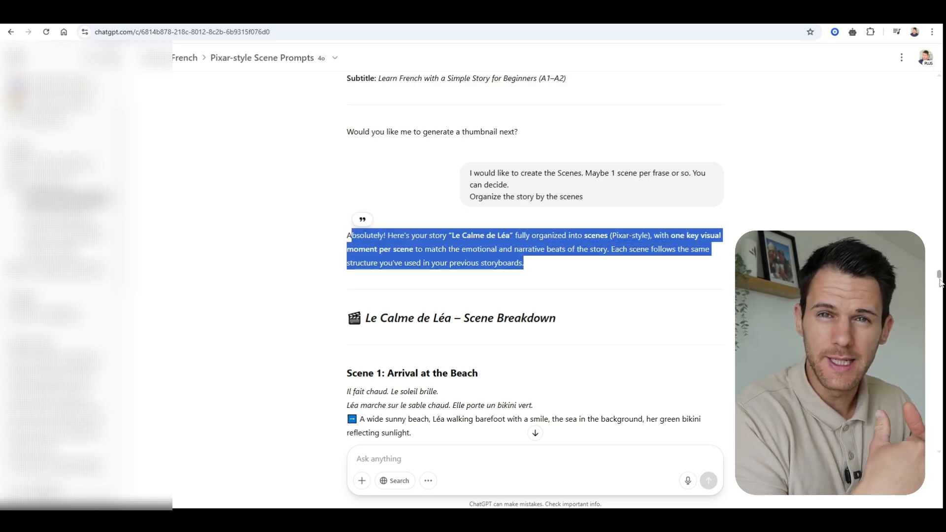
pyautogui.moveTo(939, 276); pyautogui.dragTo(942, 490)
pyautogui.click(492, 457)
pyautogui.hotkey('ctrl', 'v')
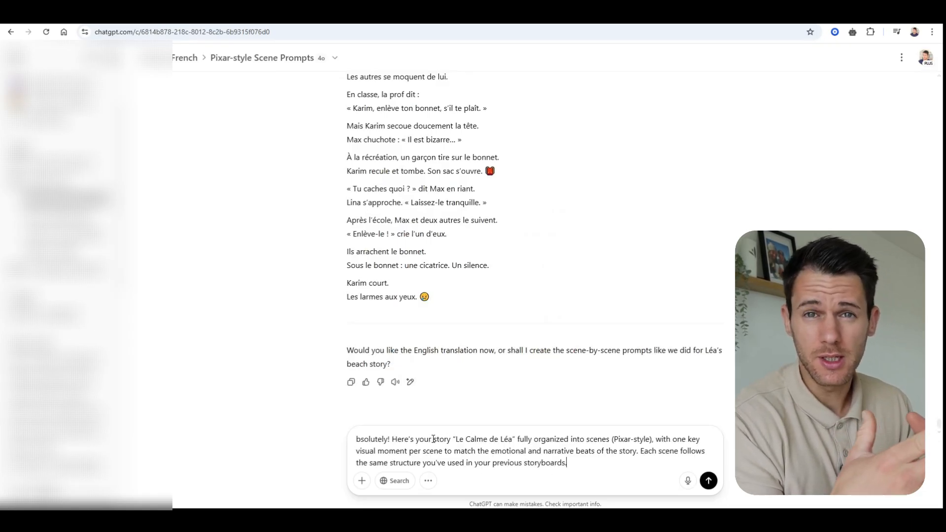
# Step: Replace the pasted paragraph's opening words before "story" with "Organize the"
pyautogui.moveTo(433, 439); pyautogui.dragTo(341, 435)
pyautogui.write('O')
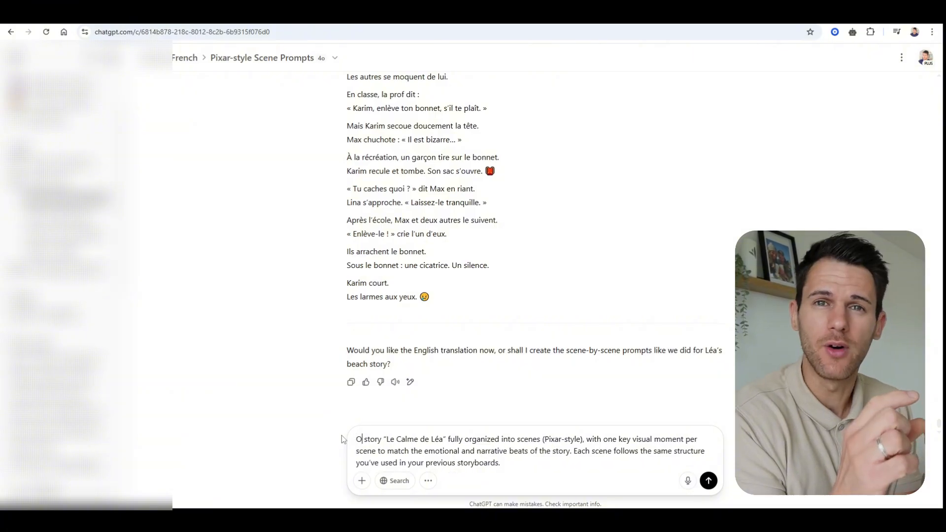
pyautogui.write('rganize')
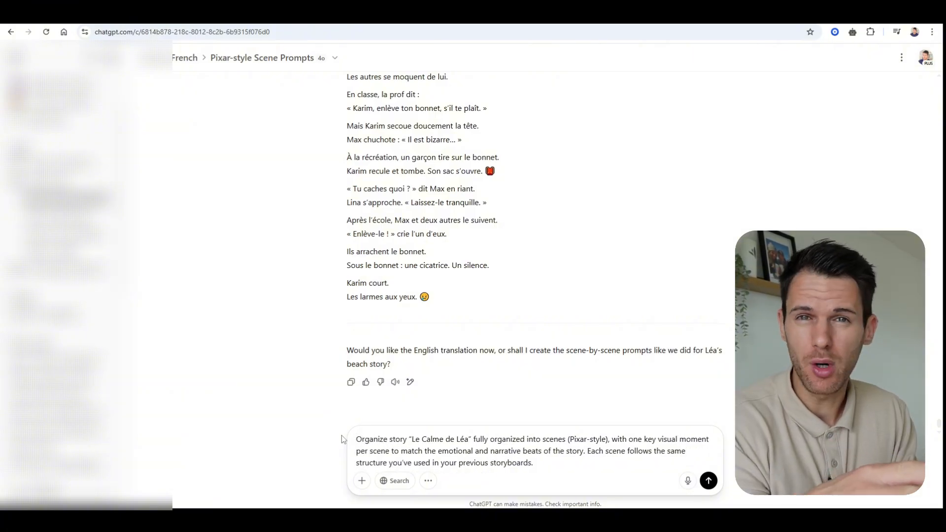
pyautogui.click(387, 439)
pyautogui.write('the')
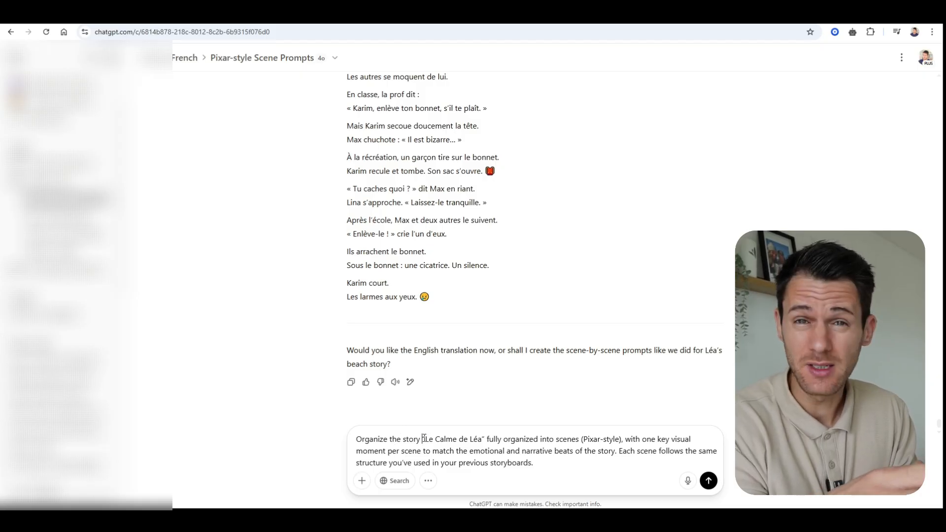
# Step: Remove the title "Le Calme de Léa" from the prompt, so it begins "Organize the story fully organized into scenes (Pixar-style)"
pyautogui.moveTo(423, 438); pyautogui.dragTo(481, 439)
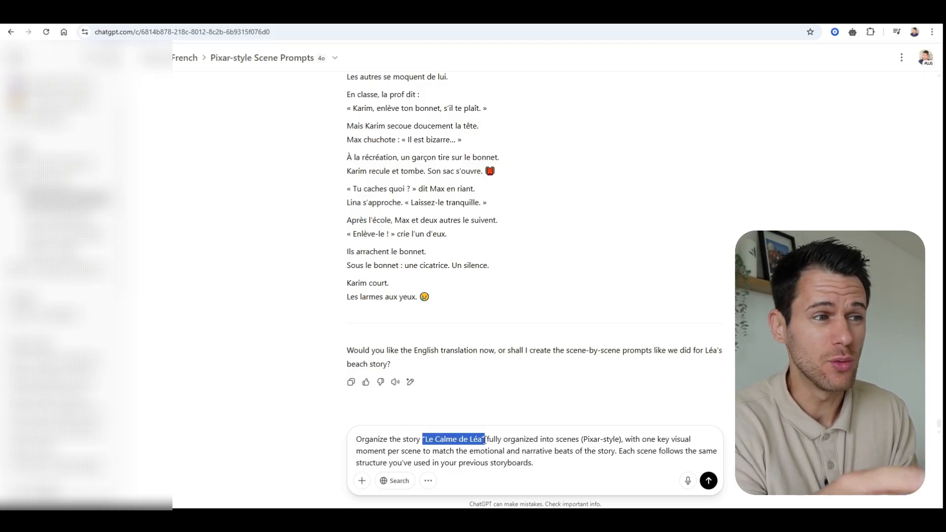
pyautogui.press('BackSpace')
pyautogui.press('BackSpace')
pyautogui.press('BackSpace')
pyautogui.press('BackSpace')
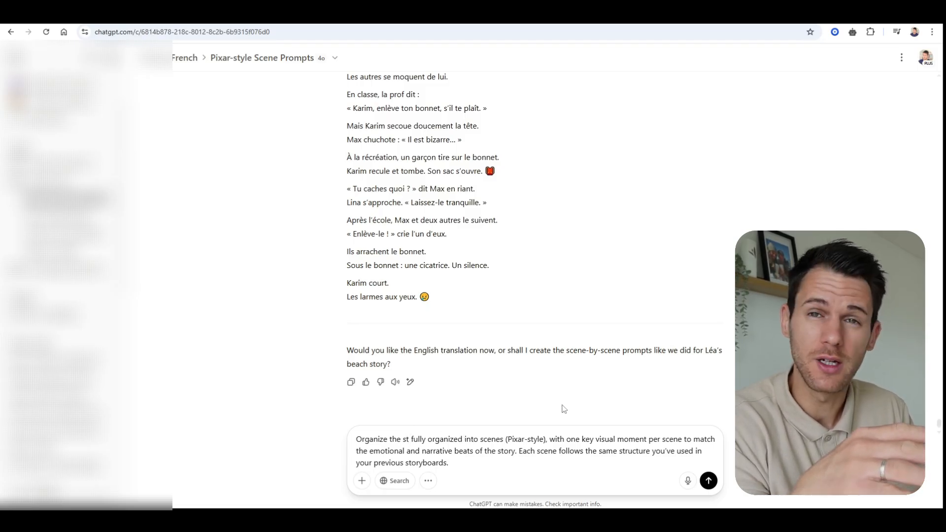
pyautogui.write('ory')
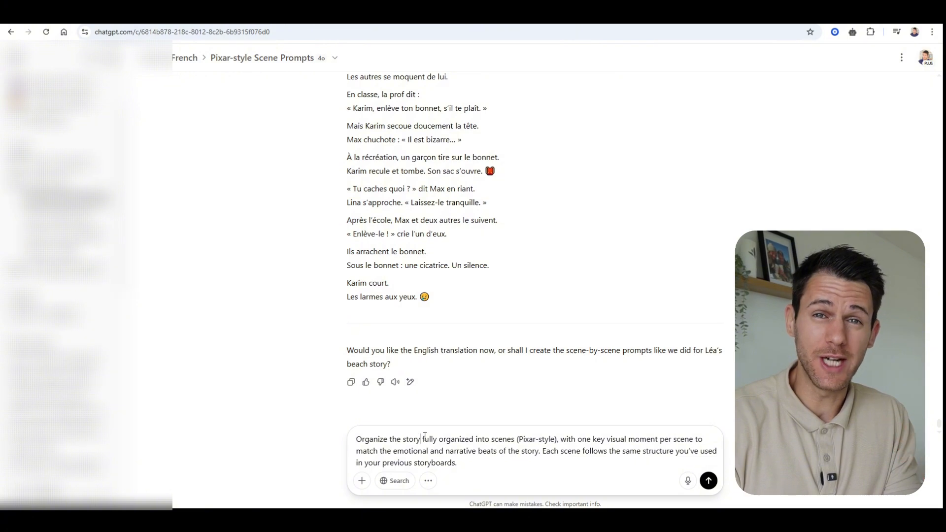
# Step: Send the scene-organization prompt and read through the scene breakdown of "Le Secret de Karim"
pyautogui.press('Return')
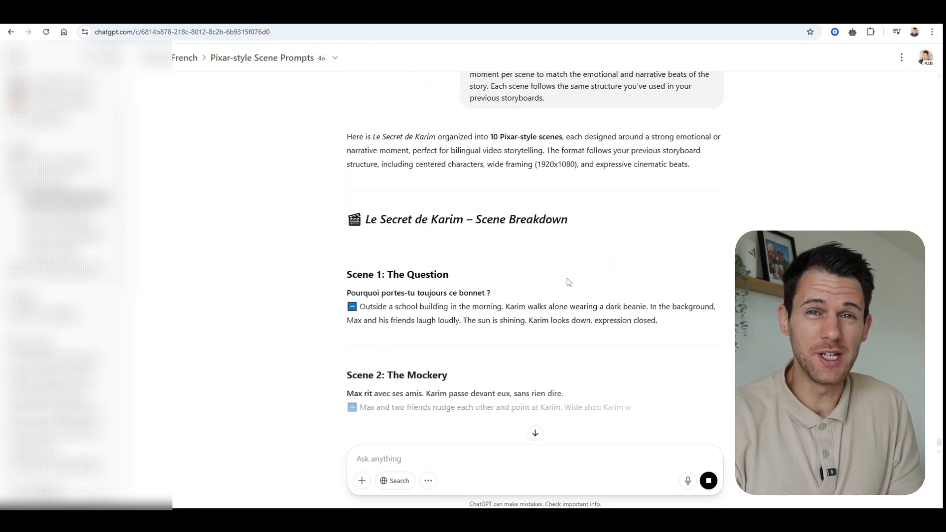
pyautogui.scroll(-2, 568, 282)
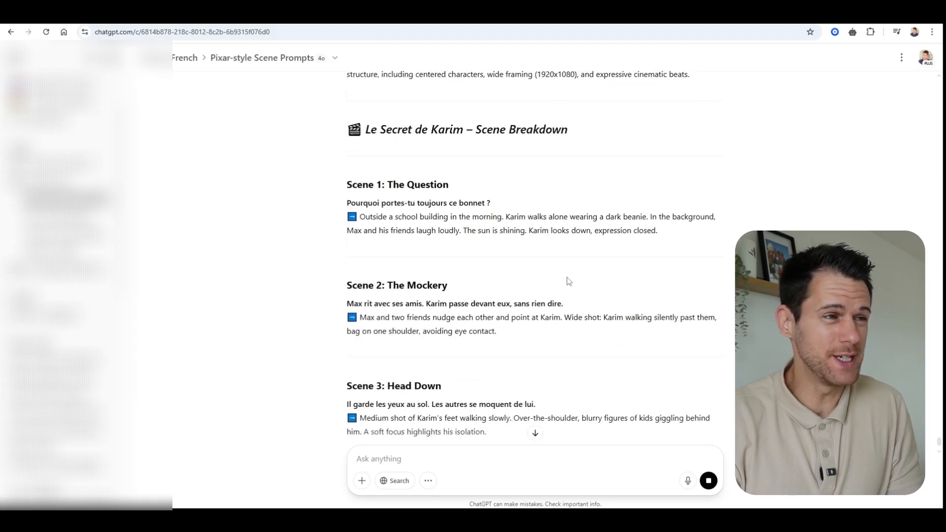
pyautogui.scroll(-5, 569, 282)
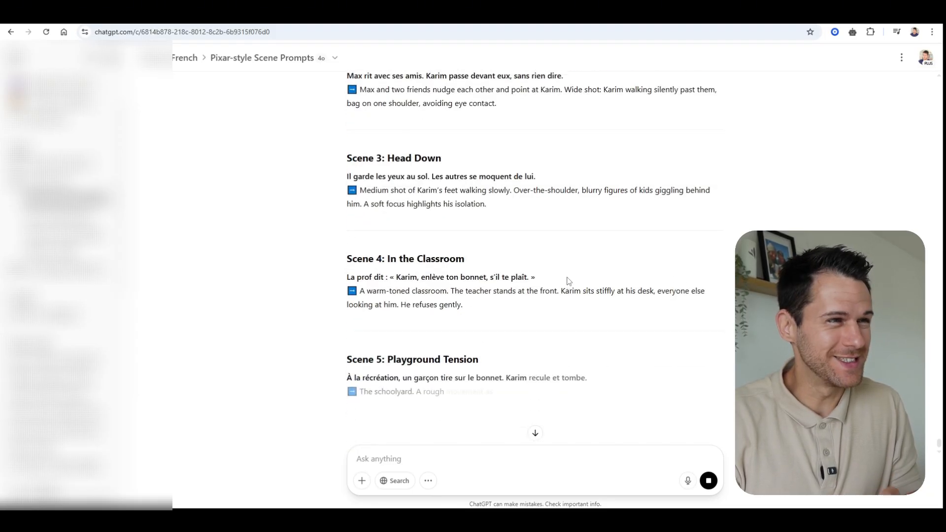
pyautogui.scroll(-4, 568, 281)
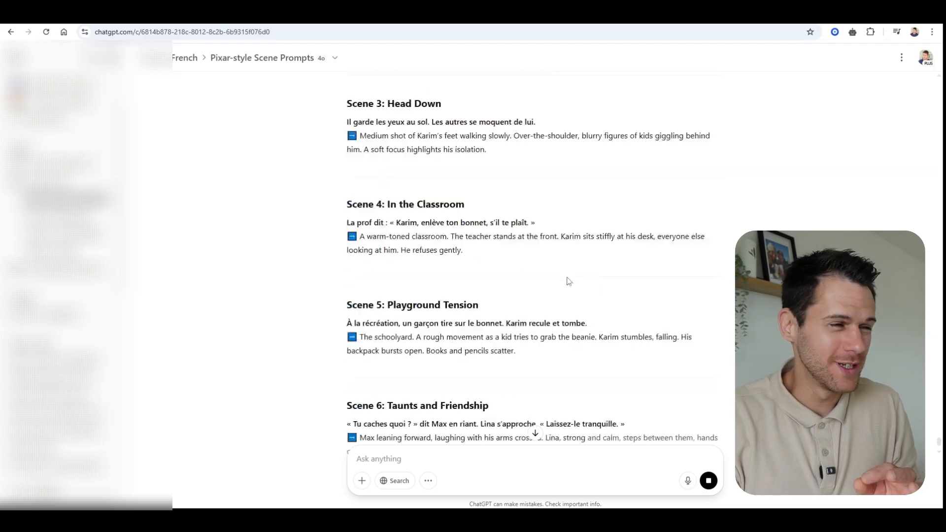
pyautogui.scroll(-4, 568, 282)
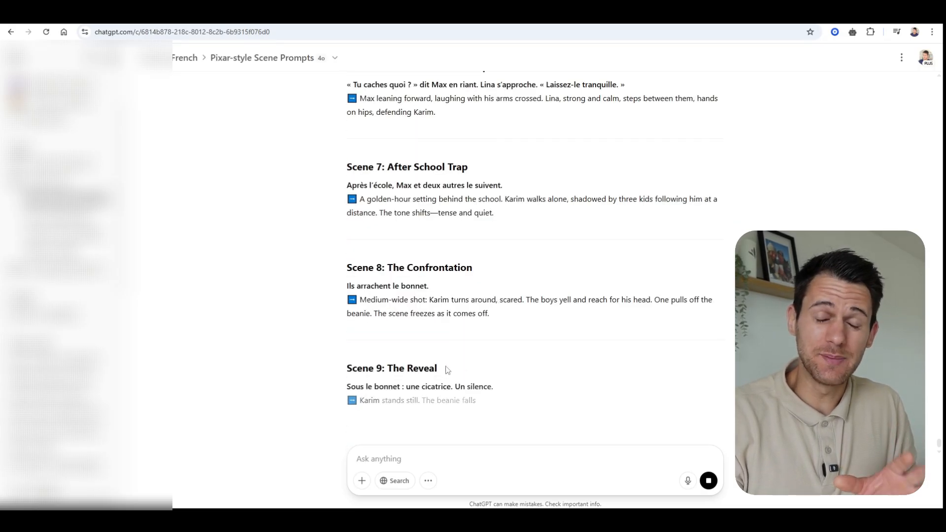
pyautogui.scroll(-3, 438, 370)
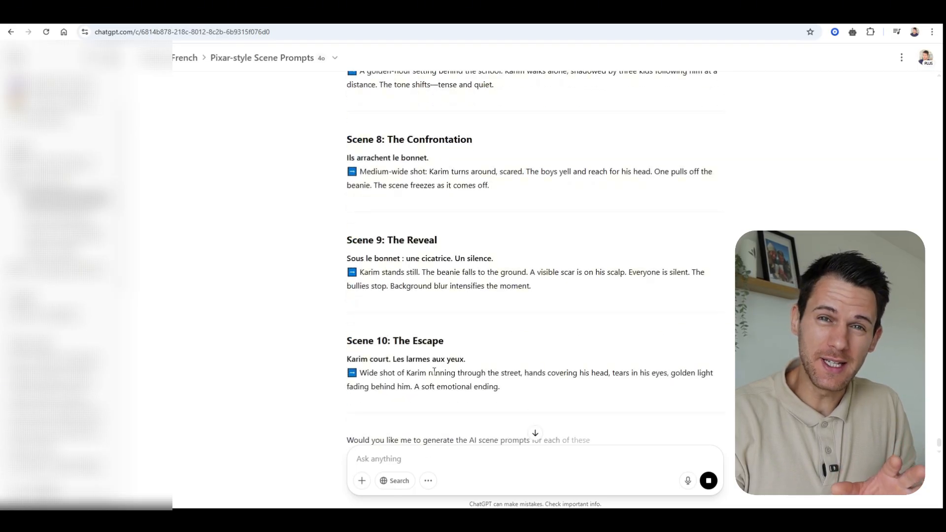
pyautogui.scroll(-2, 433, 372)
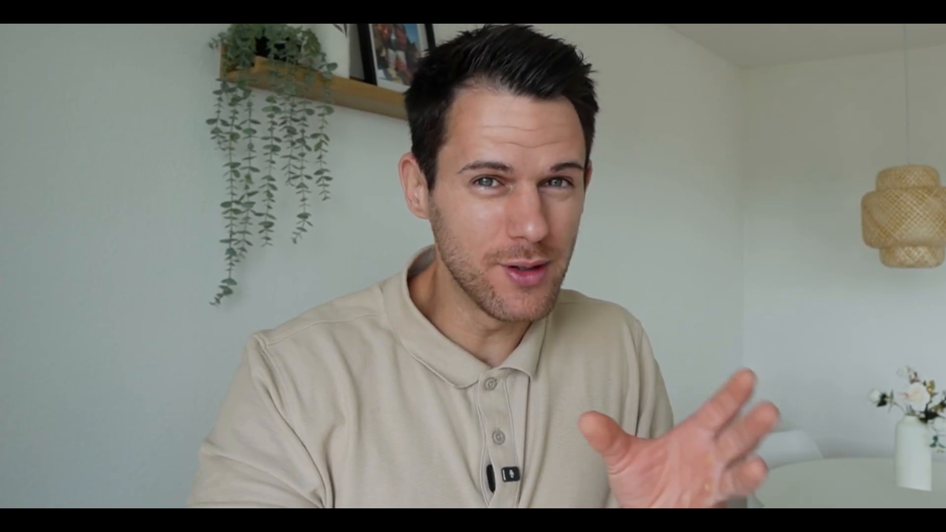
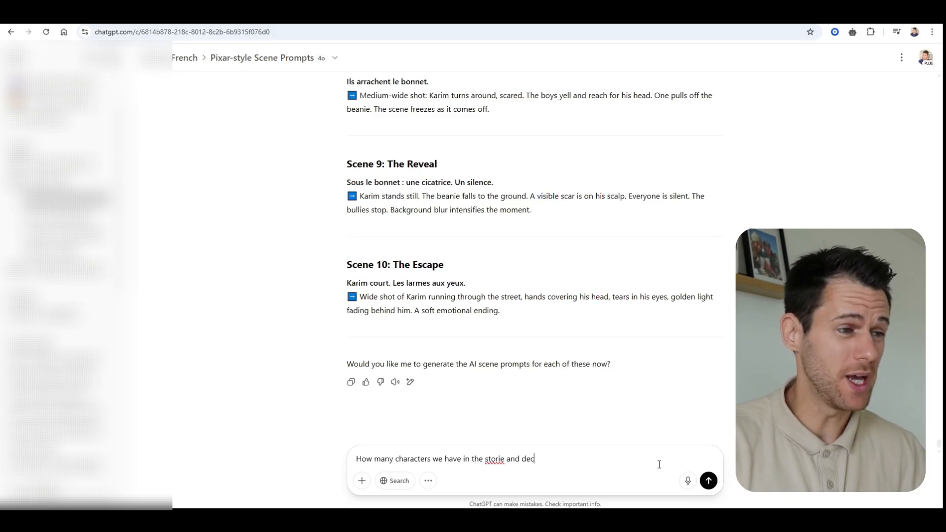
# Step: Ask "How many characters we have in the story and describe their personality and their appearance" and read the character descriptions
pyautogui.press('Return')
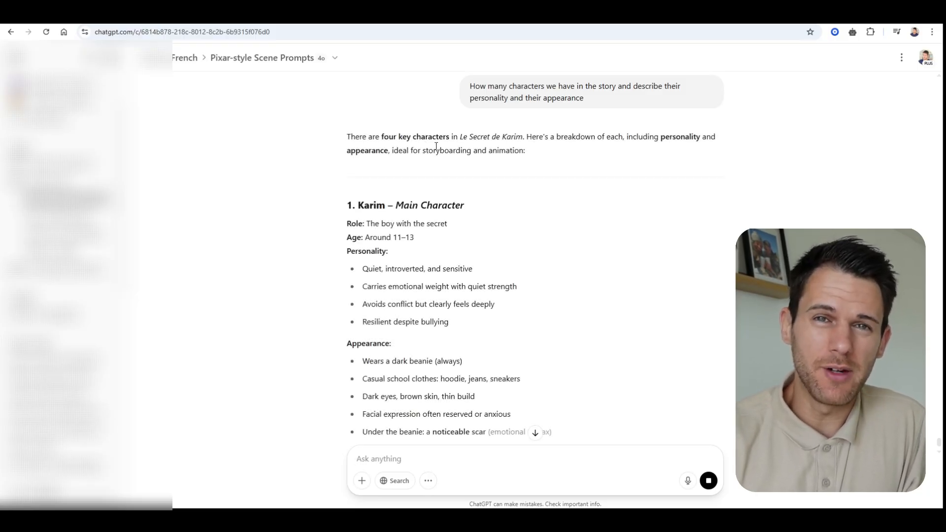
pyautogui.scroll(-3, 434, 228)
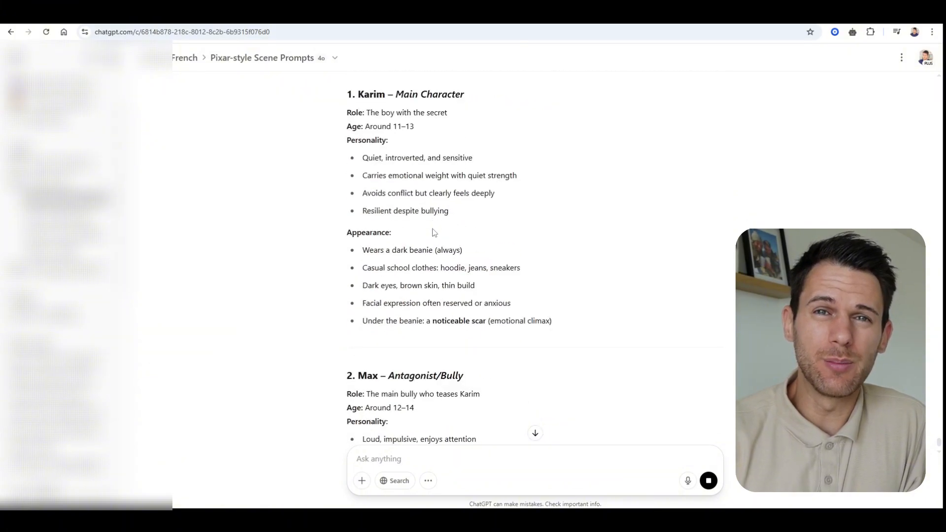
pyautogui.scroll(-1, 433, 228)
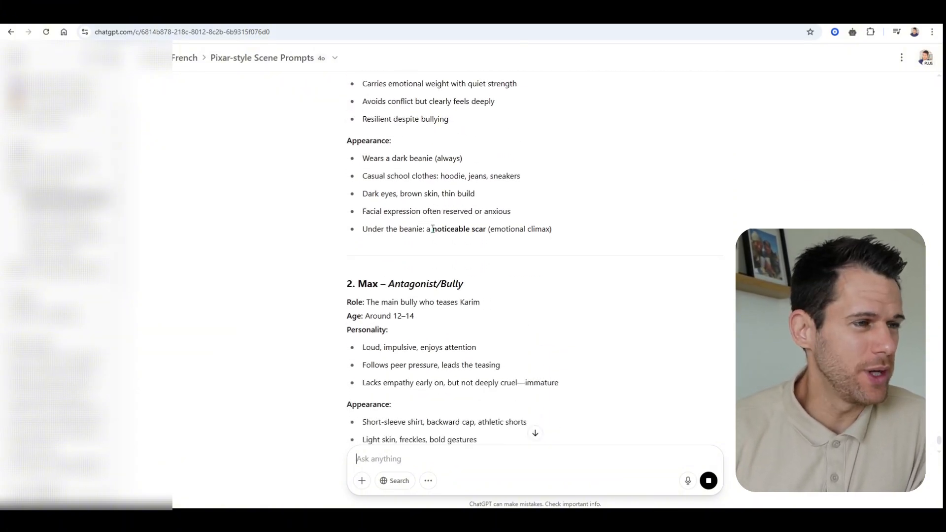
pyautogui.scroll(3, 432, 228)
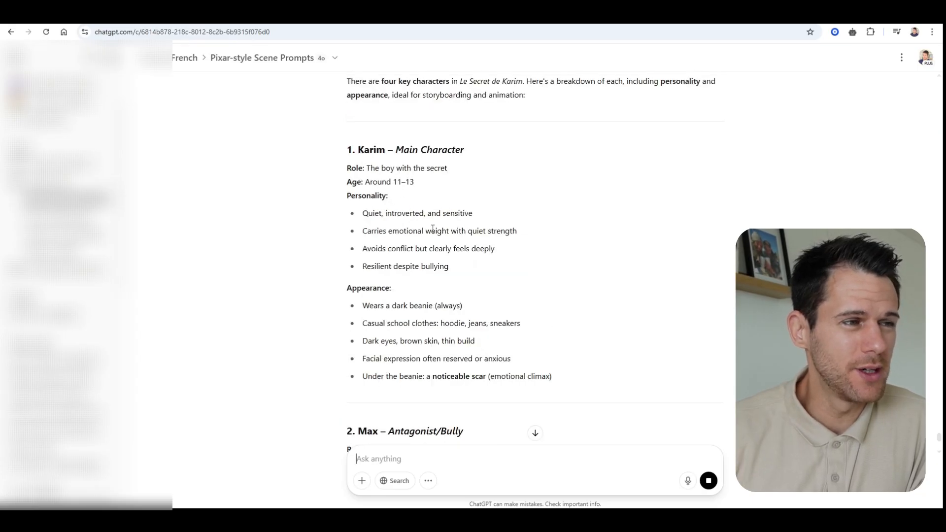
pyautogui.scroll(-7, 433, 228)
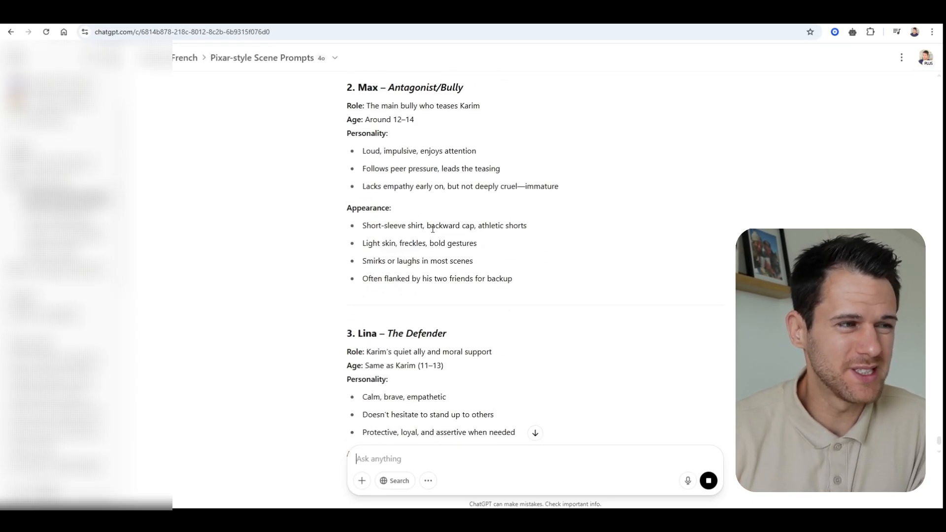
pyautogui.scroll(-6, 433, 229)
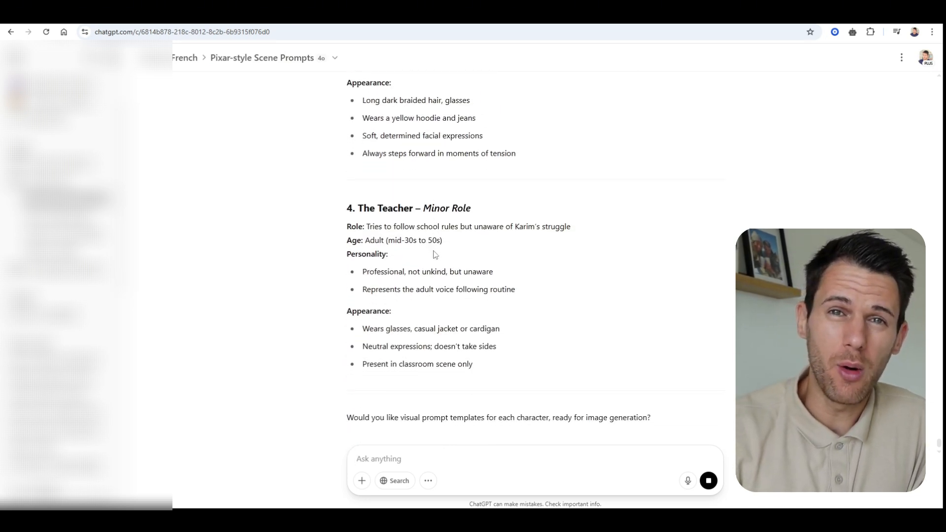
pyautogui.scroll(-2, 439, 395)
pyautogui.scroll(11, 435, 415)
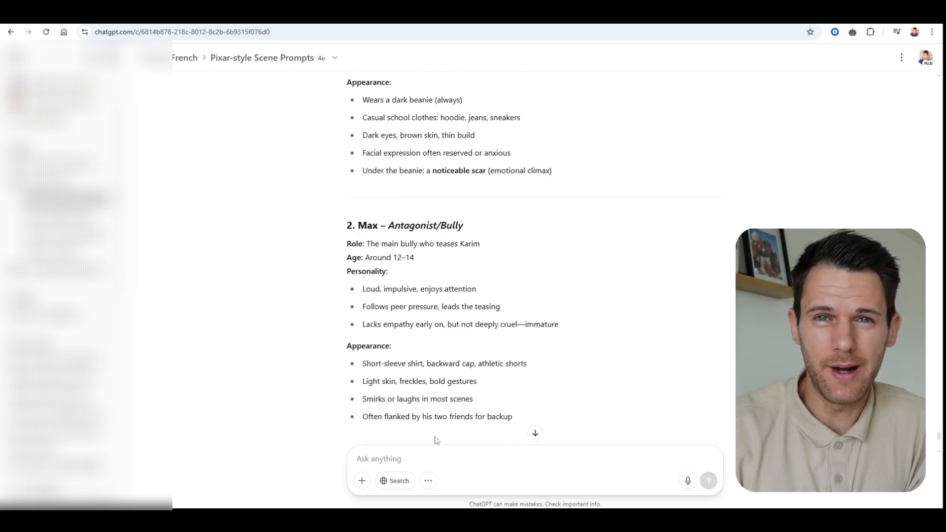
# Step: Write the prompt "Now, Using my blueprint for characters and scenes, create a fullbody representation of Karim – Main Character"
pyautogui.write('Now, use my Character blue print to create a full body character. to represent each character in the story')
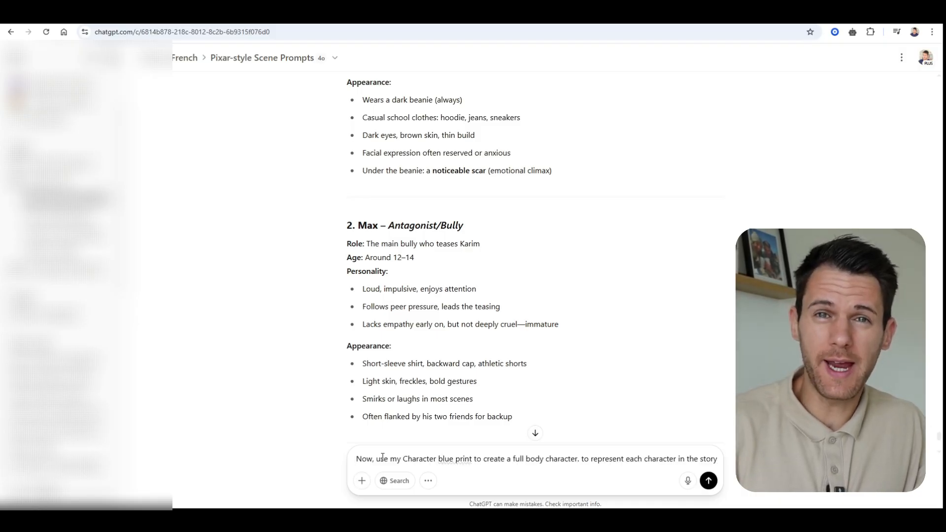
pyautogui.moveTo(376, 459); pyautogui.dragTo(717, 459)
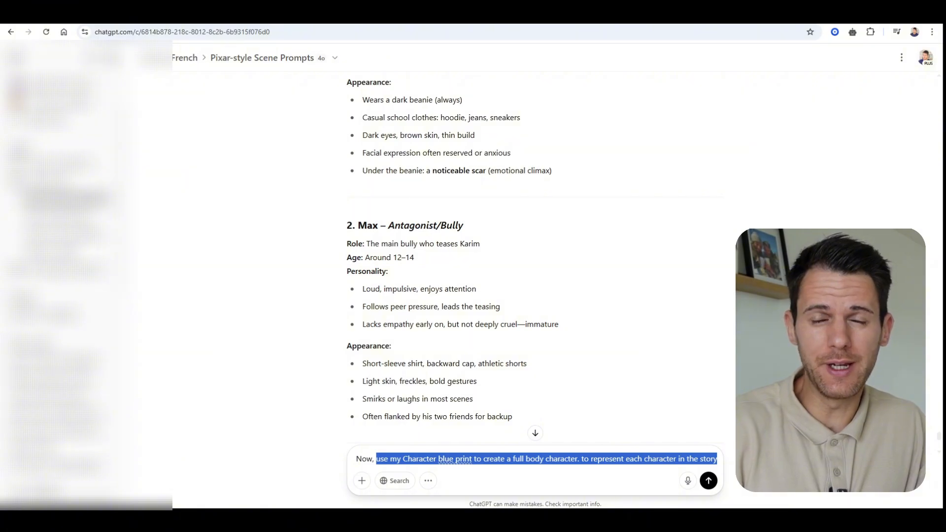
pyautogui.write('Using')
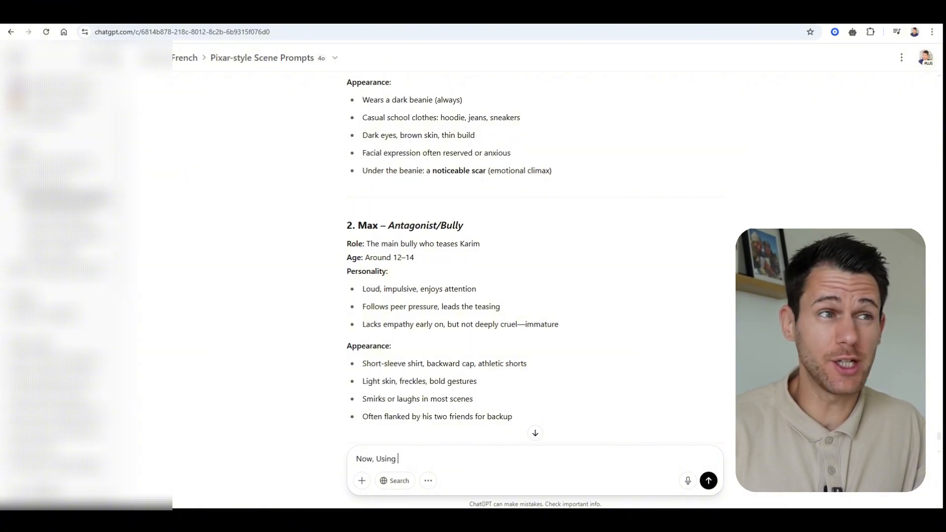
pyautogui.write(' my blue')
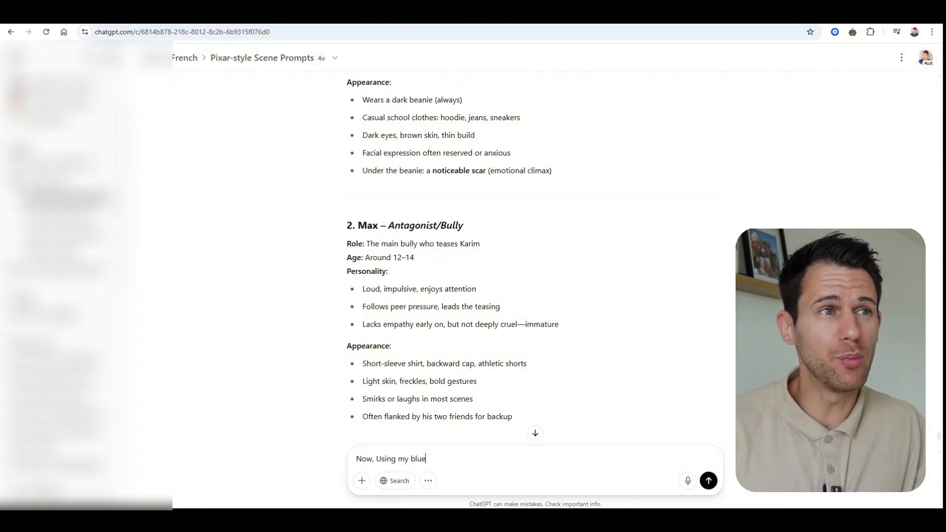
pyautogui.write('print')
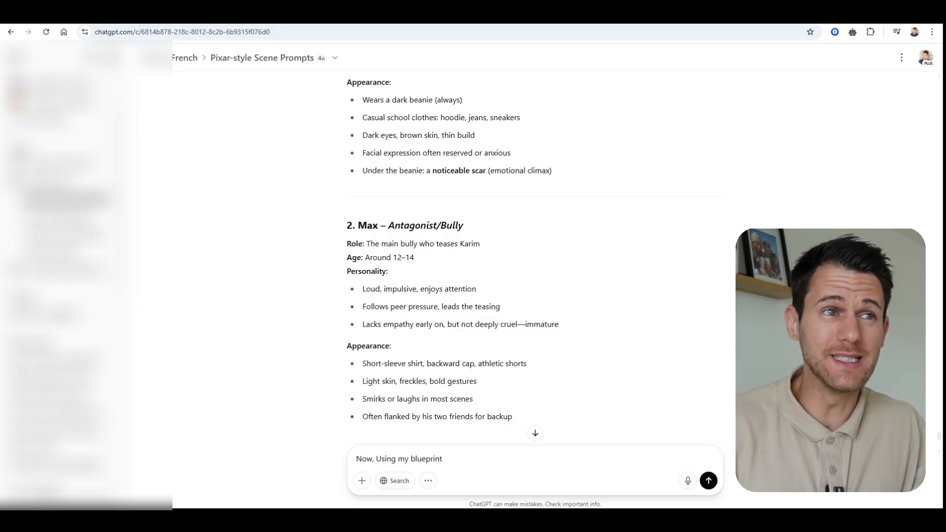
pyautogui.write(' for char')
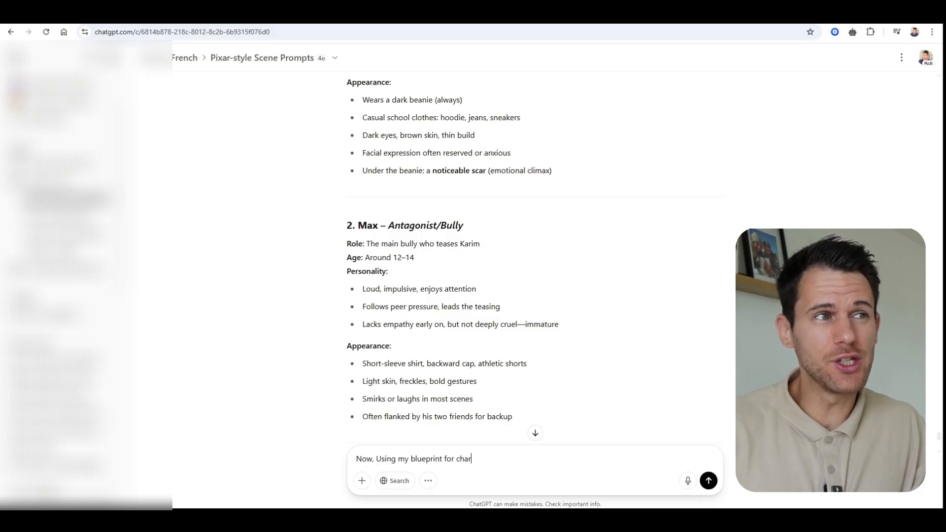
pyautogui.write('acter')
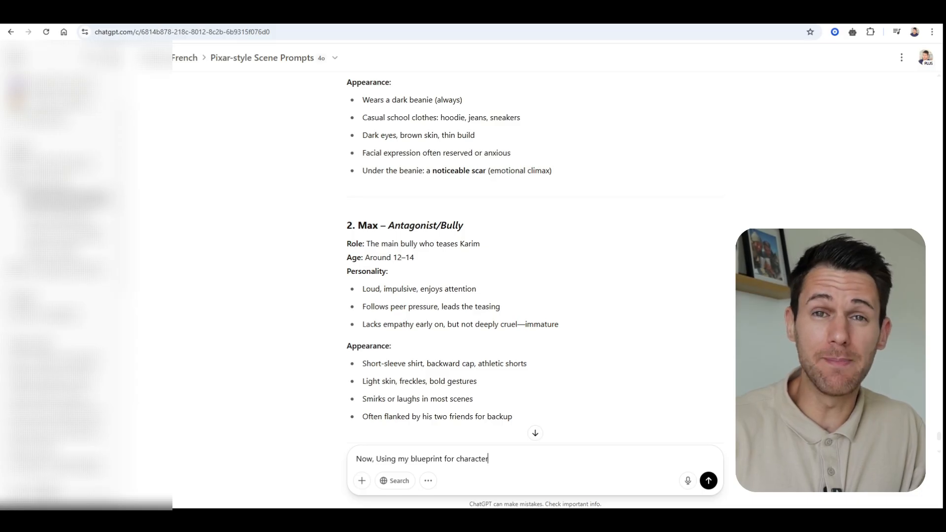
pyautogui.write('s and scene')
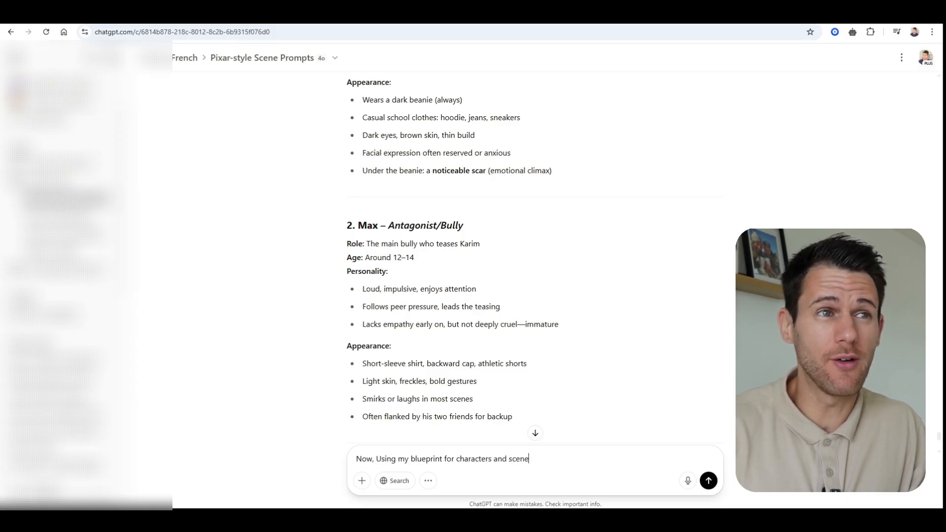
pyautogui.write('s')
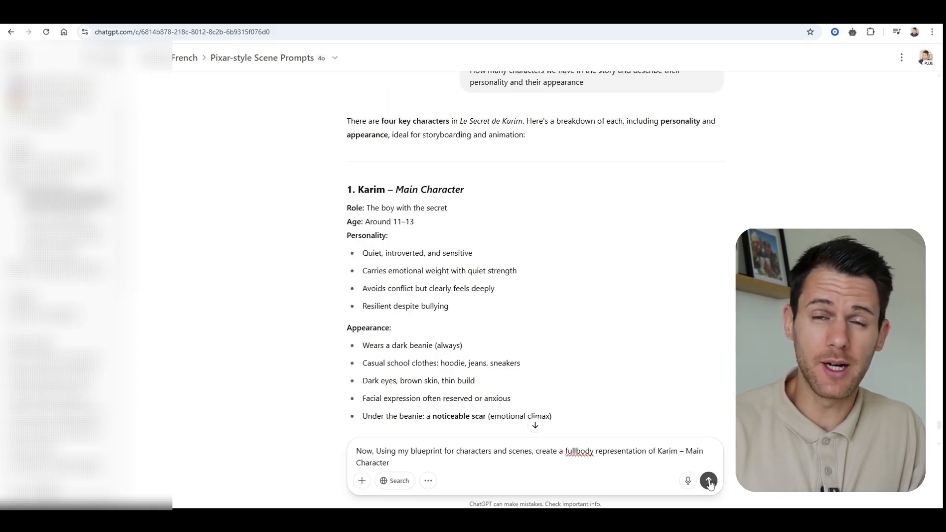
# Step: Reword the prompt to "create a image of full body front and back representation of Karim – Main Character" and send it
pyautogui.click(564, 451)
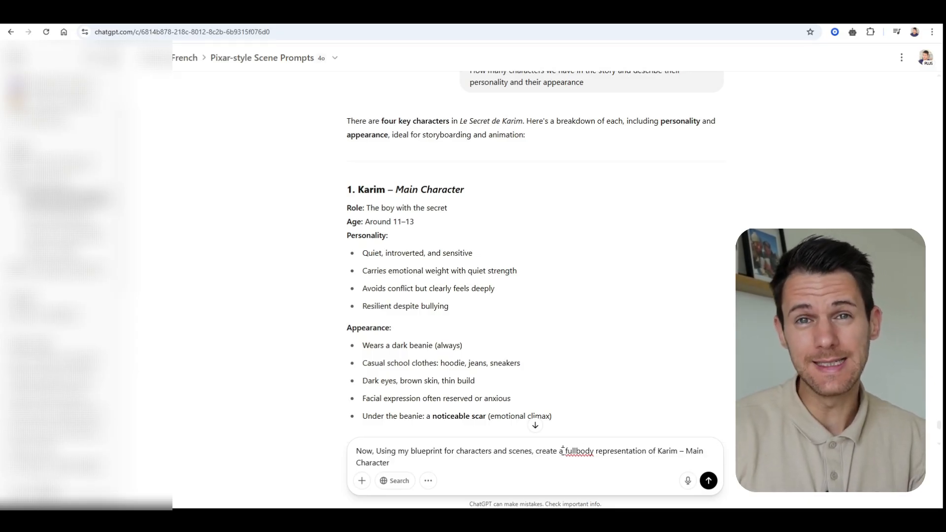
pyautogui.write('image of')
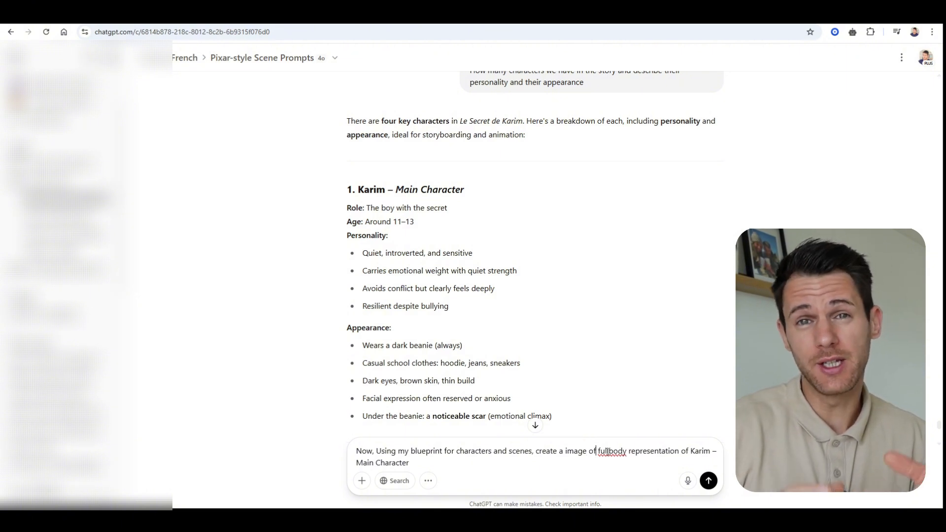
pyautogui.click(609, 451)
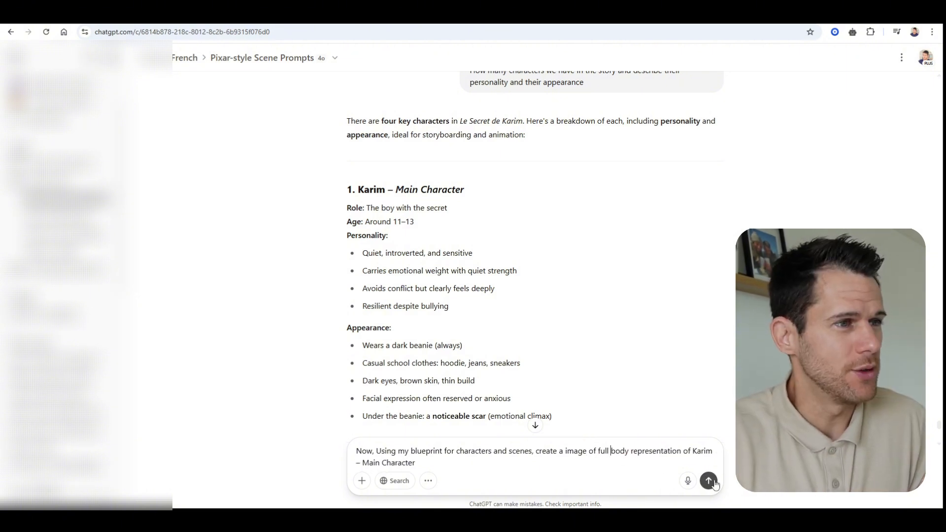
pyautogui.click(630, 451)
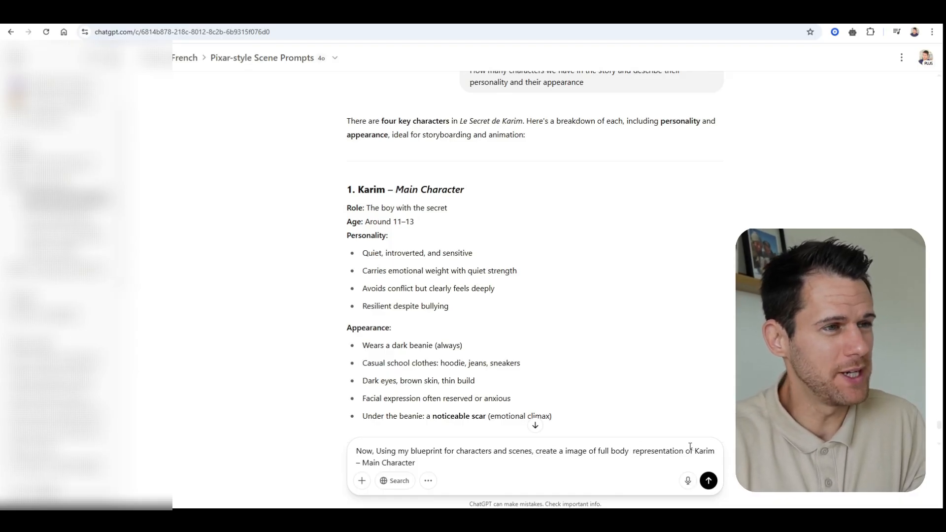
pyautogui.write('front and back')
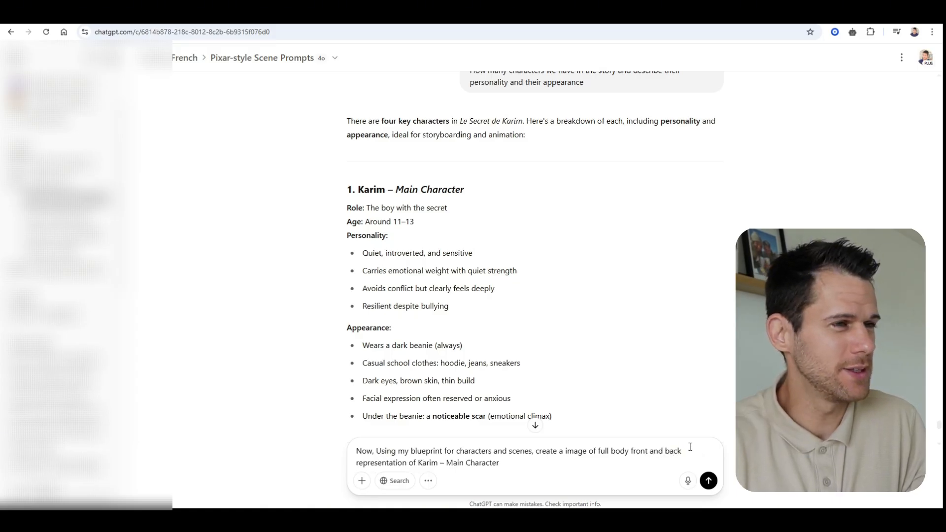
pyautogui.press('Return')
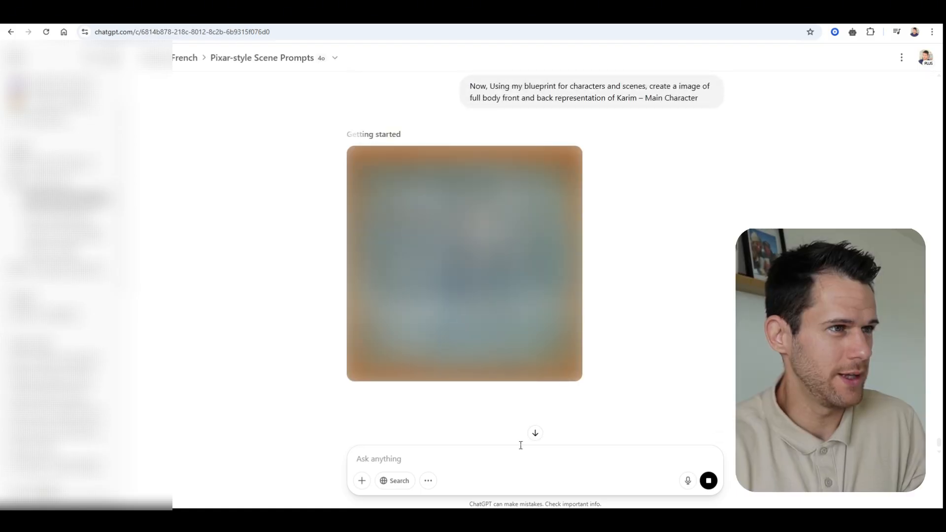
# Step: Write the same full body front and back image prompt for "Max – Antagonist/Bully" and attach the generated Karim image
pyautogui.write('Now, Using my blueprint for characters and scenes, create a image of full body front and back representation of Max – Antagonist/Bully')
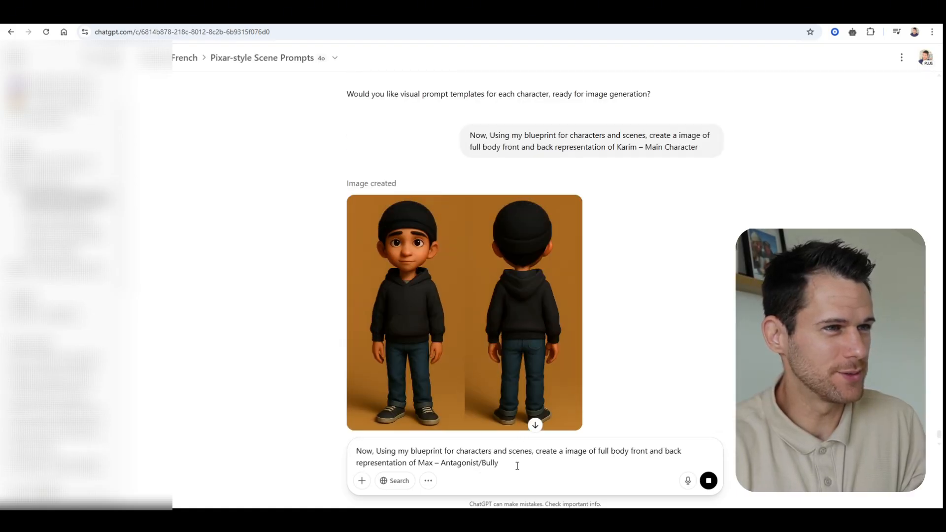
pyautogui.rightClick(473, 349)
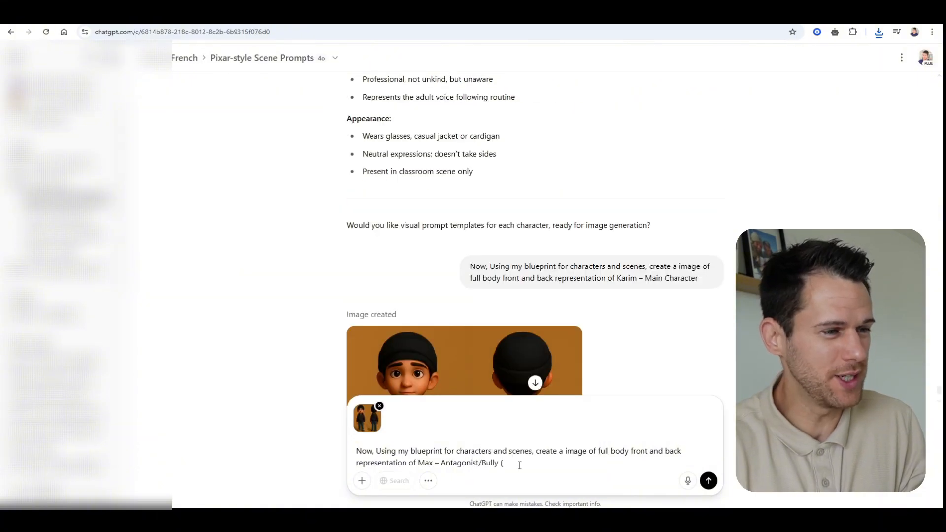
pyautogui.write('reference')
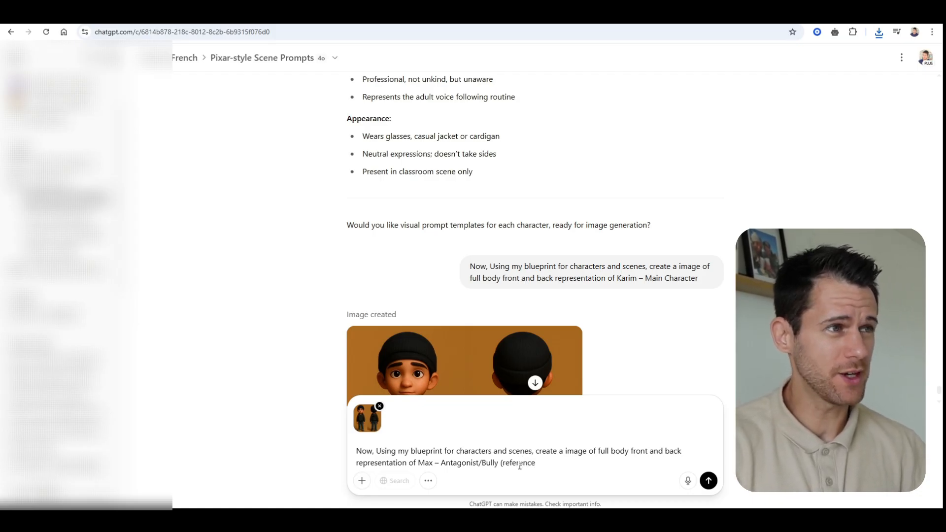
pyautogui.press('BackSpace')
pyautogui.press('BackSpace')
pyautogui.press('BackSpace')
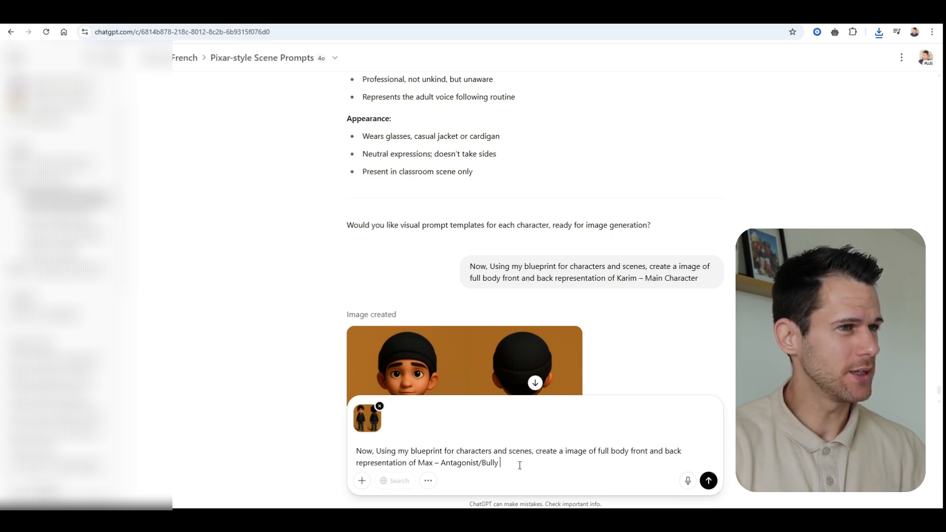
# Step: Add "(use the same style of the image in attach)" to the Max prompt and send it
pyautogui.write('(use the')
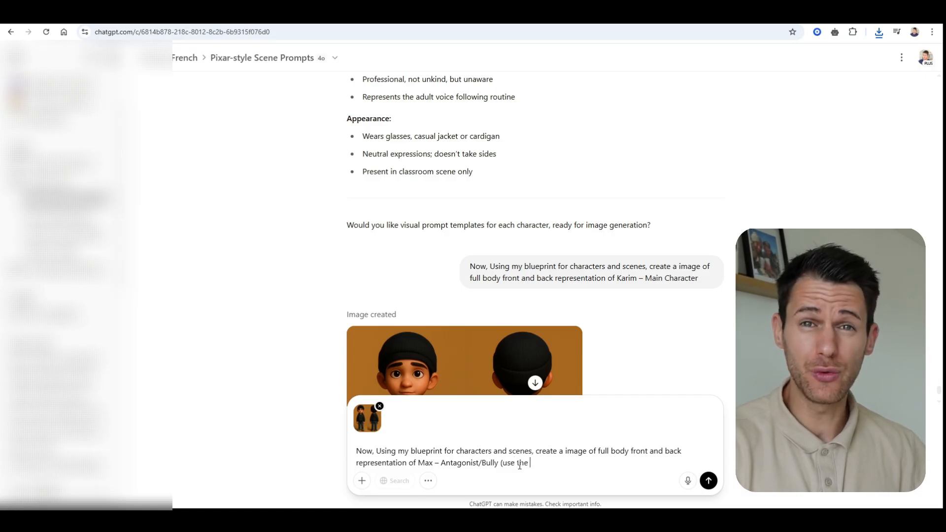
pyautogui.write('pixar')
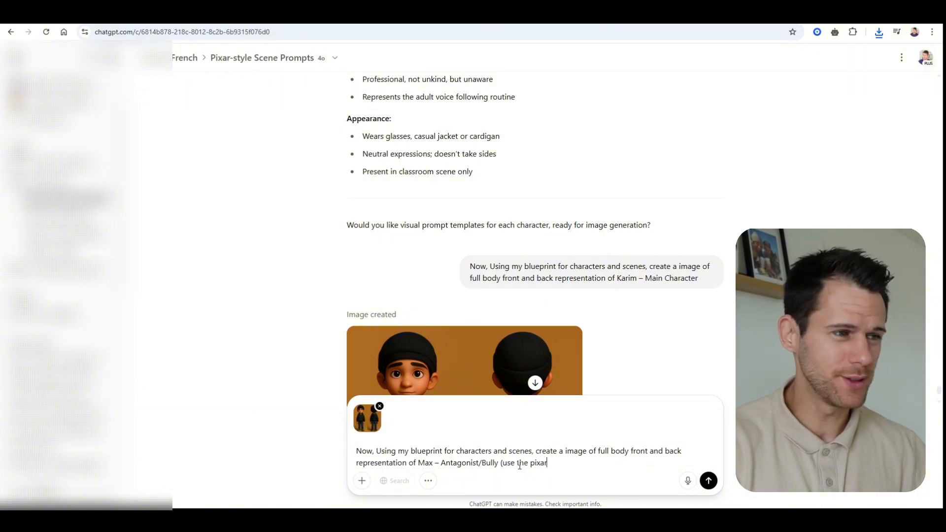
pyautogui.press('BackSpace')
pyautogui.press('BackSpace')
pyautogui.press('BackSpace')
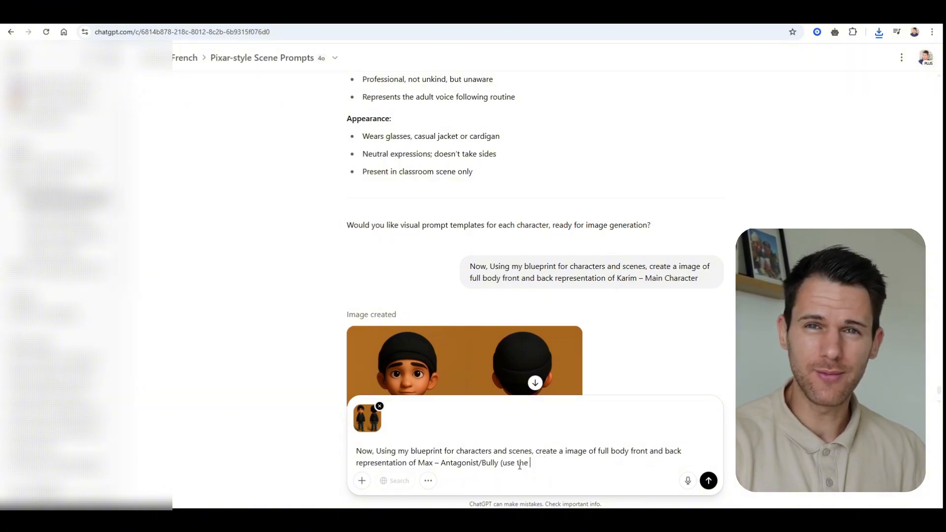
pyautogui.write('same styl')
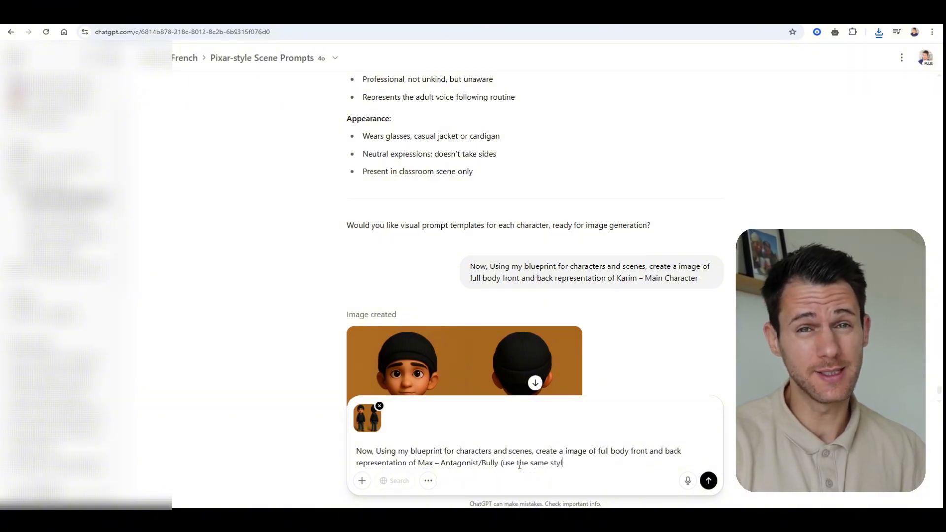
pyautogui.write('e of the image in a')
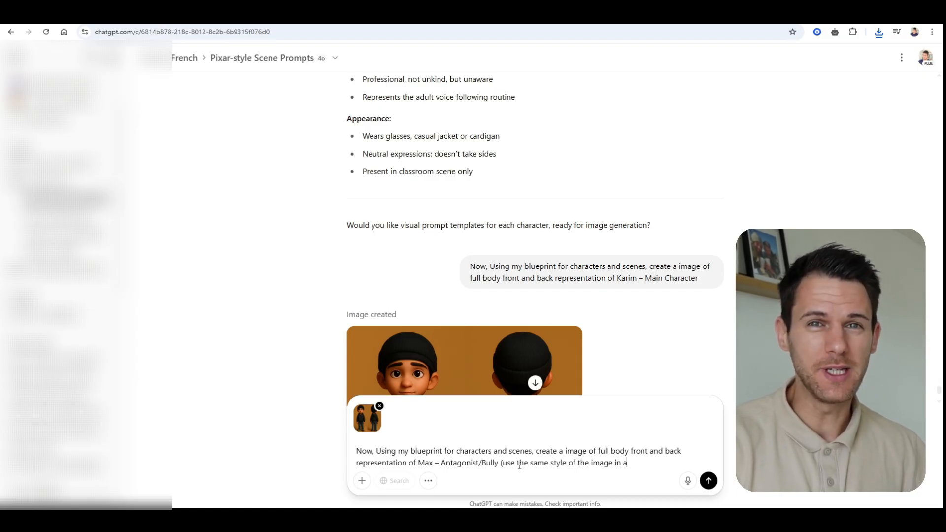
pyautogui.write('ttach')
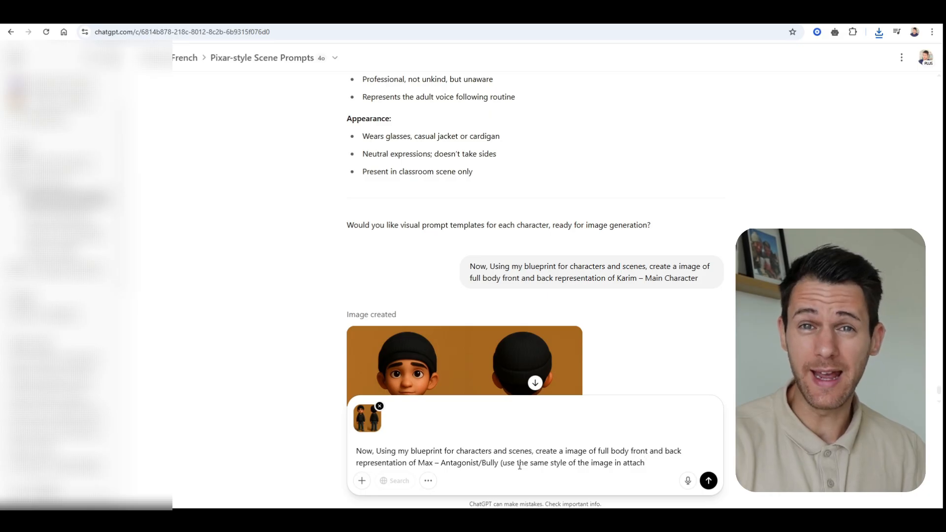
pyautogui.write(')')
pyautogui.press('Return')
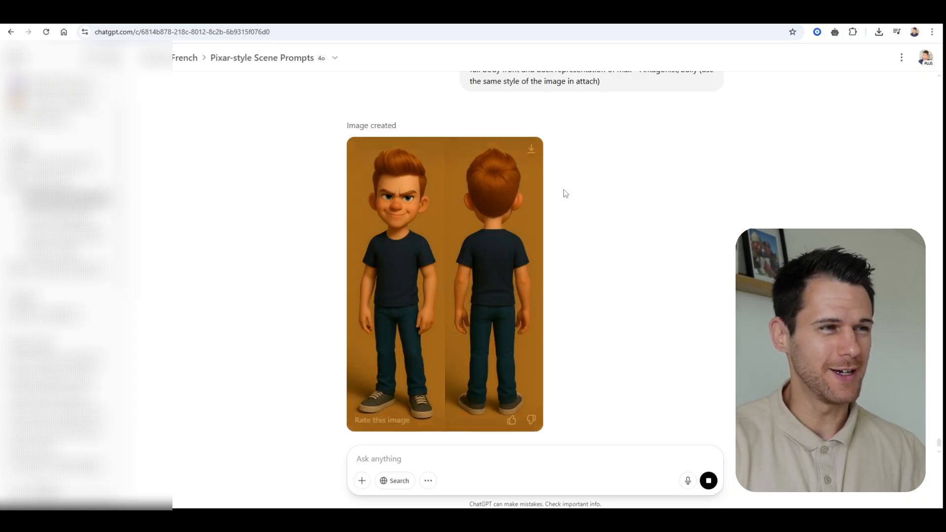
# Step: Reuse the sent Max prompt as a new message, changing its style note to "(use the same style of the others two characters)"
pyautogui.scroll(2, 601, 107)
pyautogui.moveTo(470, 155); pyautogui.dragTo(611, 177)
pyautogui.hotkey('ctrl', 'c')
pyautogui.scroll(3, 664, 225)
pyautogui.scroll(3, 664, 224)
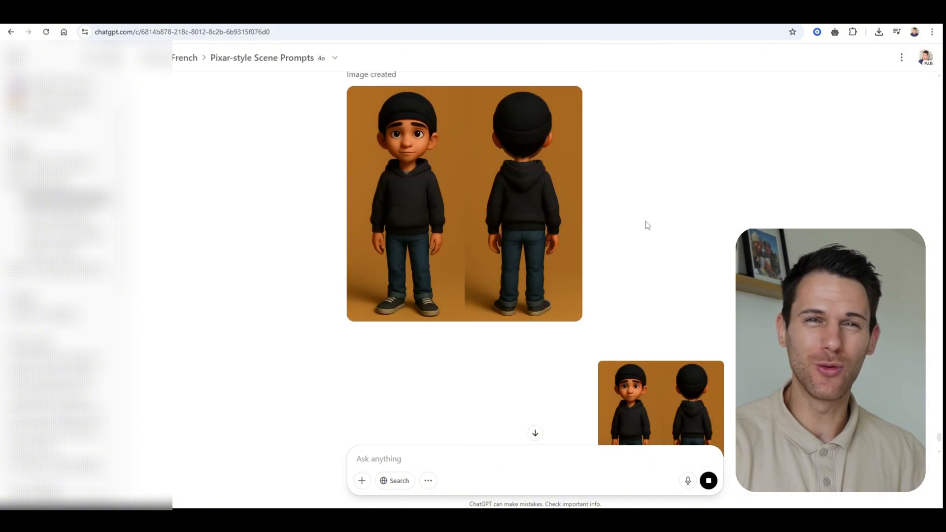
pyautogui.click(446, 459)
pyautogui.hotkey('ctrl', 'v')
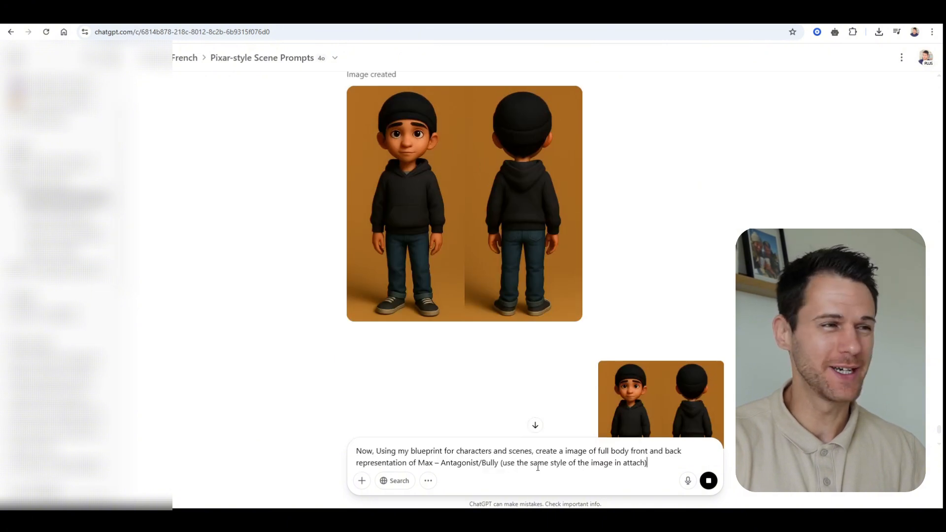
pyautogui.moveTo(568, 463); pyautogui.dragTo(645, 463)
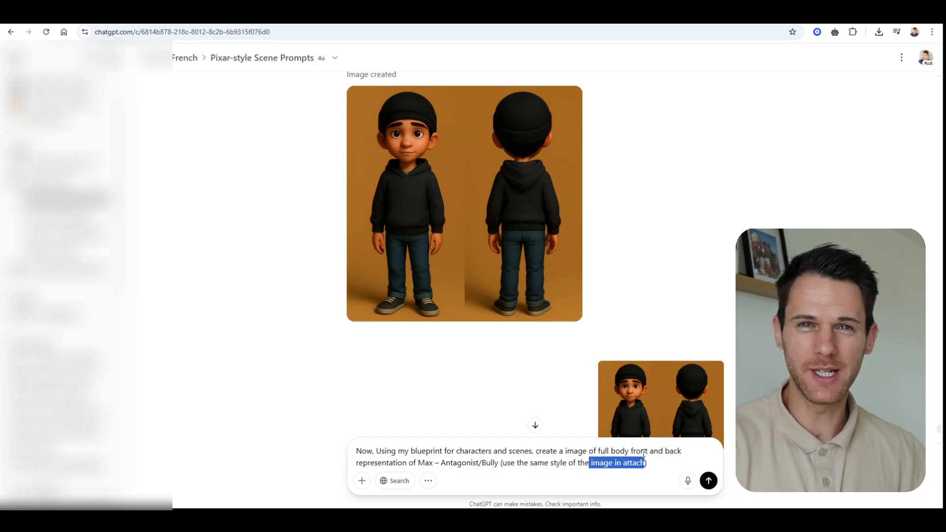
pyautogui.write('other')
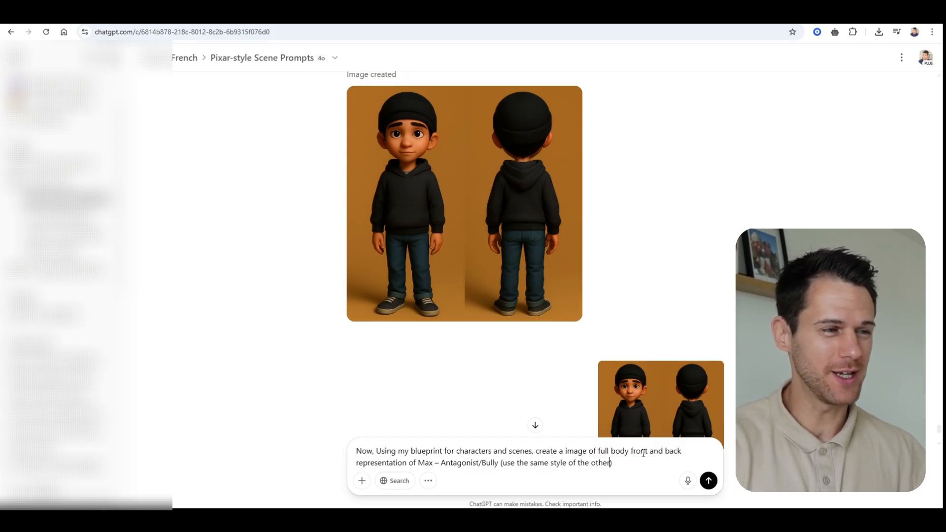
pyautogui.write('s two characters')
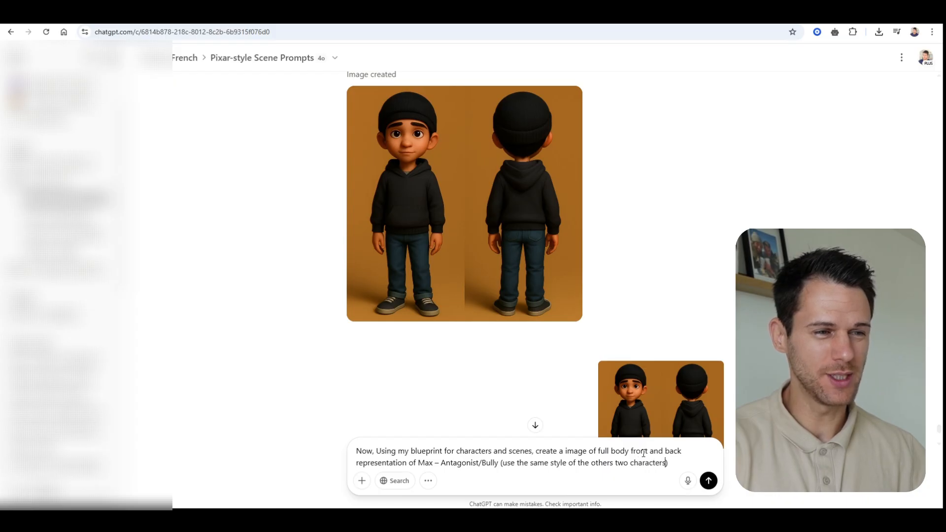
# Step: Replace the character in the prompt with "Lina – The Defender" from the character list and send it
pyautogui.scroll(15, 502, 416)
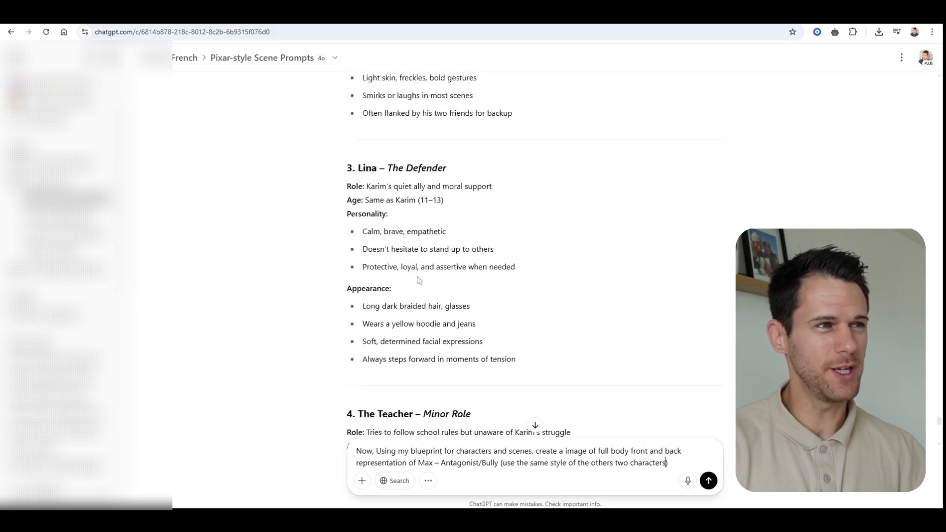
pyautogui.scroll(6, 418, 279)
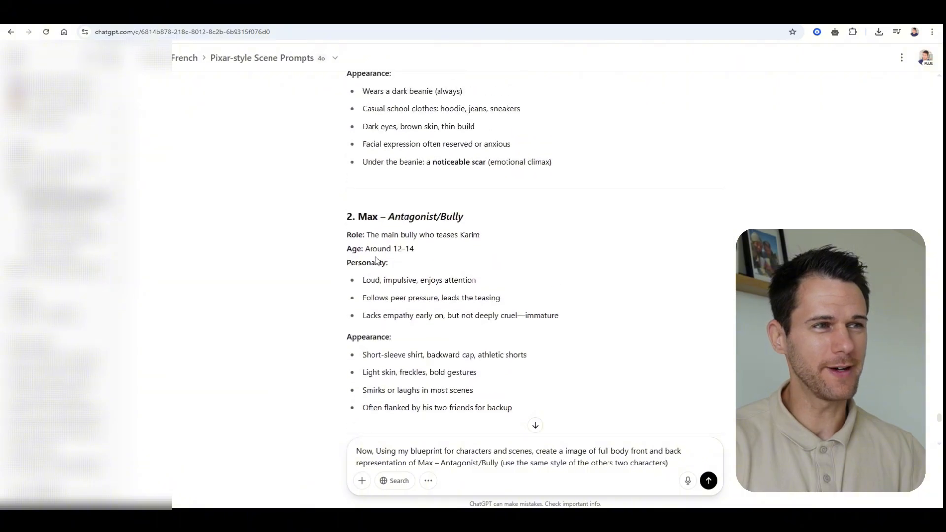
pyautogui.scroll(-5, 376, 259)
pyautogui.moveTo(358, 216); pyautogui.dragTo(456, 216)
pyautogui.hotkey('ctrl', 'c')
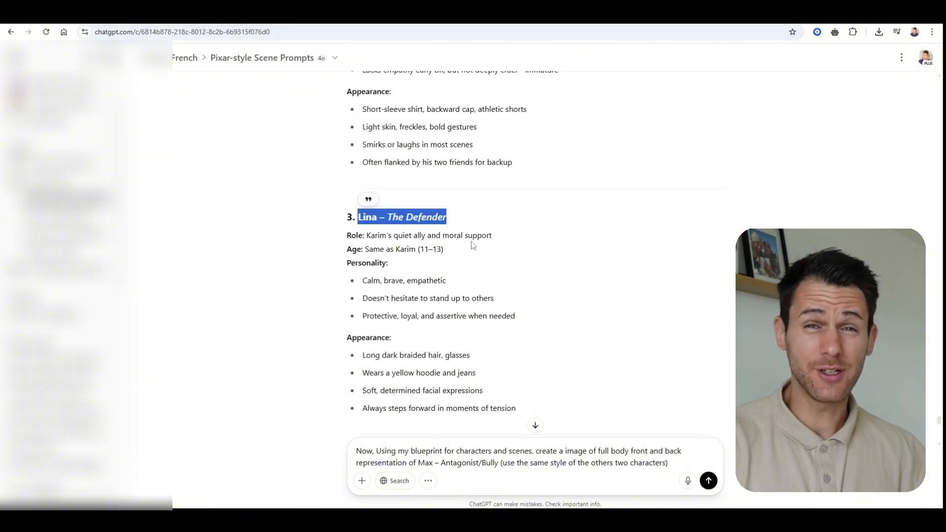
pyautogui.moveTo(420, 464); pyautogui.dragTo(498, 464)
pyautogui.hotkey('ctrl', 'v')
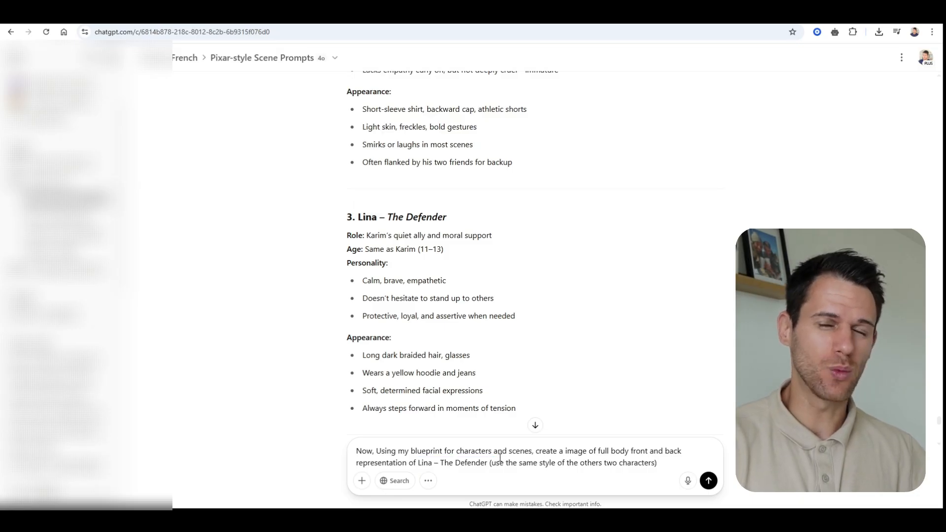
pyautogui.press('Return')
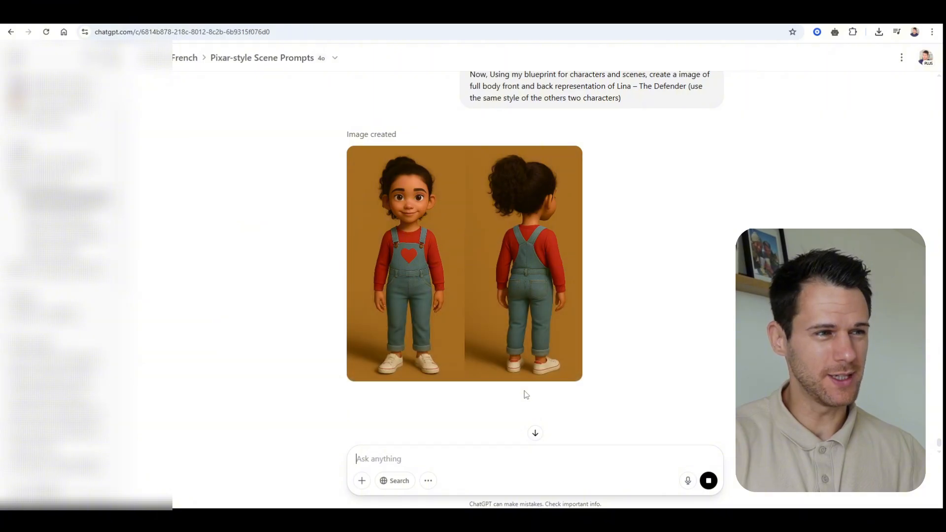
pyautogui.rightClick(508, 457)
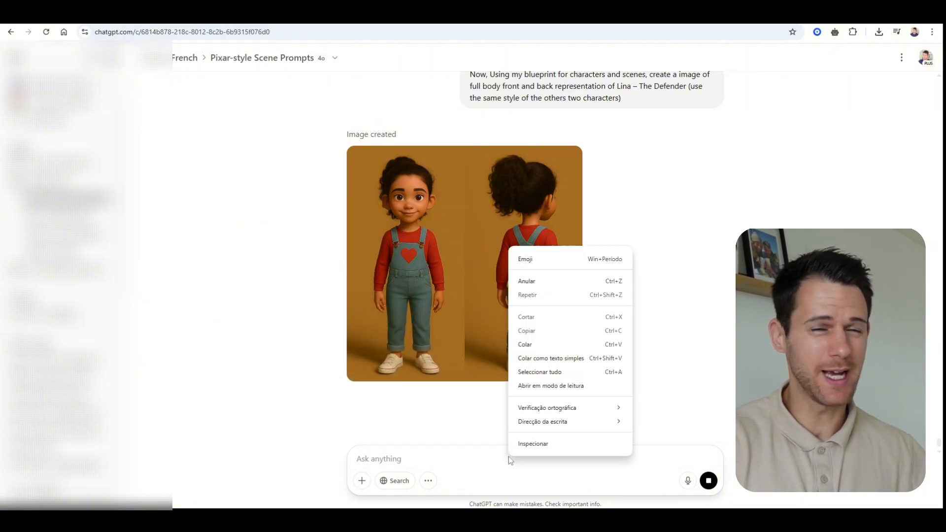
pyautogui.click(525, 344)
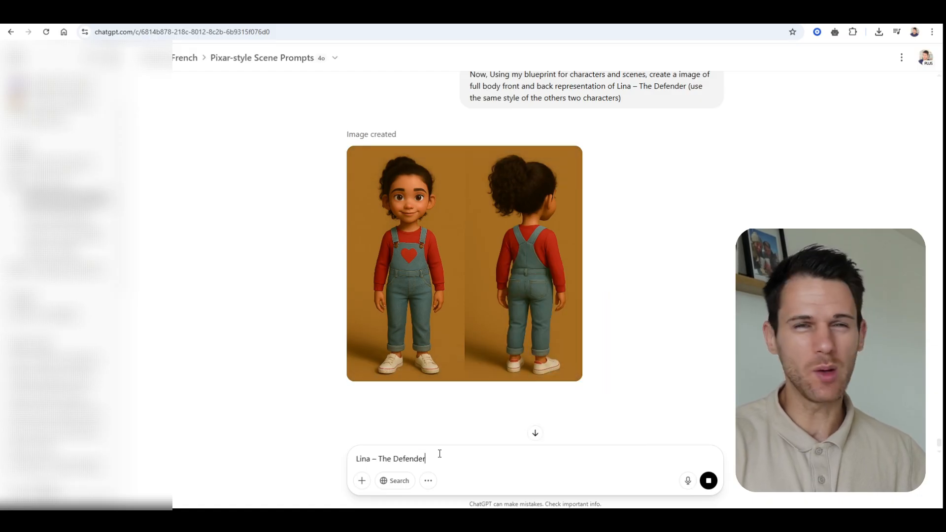
pyautogui.moveTo(426, 459); pyautogui.dragTo(357, 458)
pyautogui.press('BackSpace')
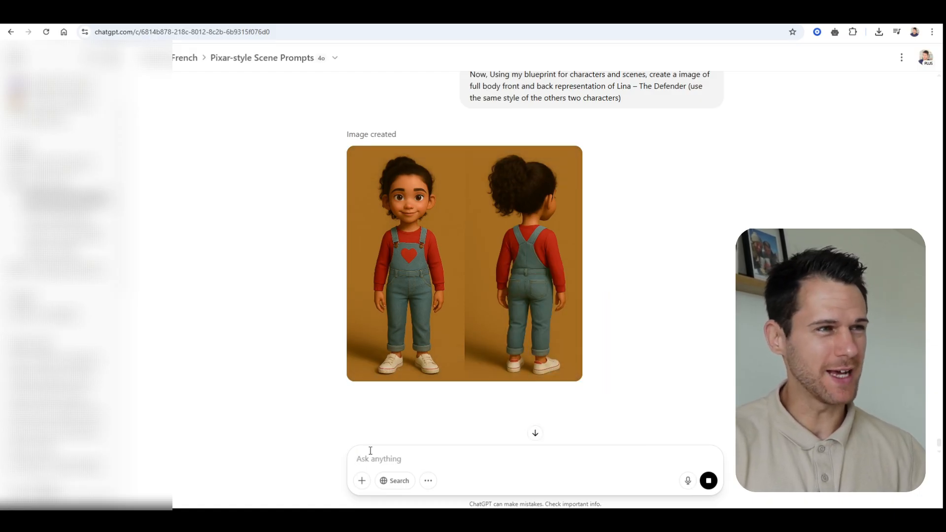
# Step: Reuse the Lina prompt with the character replaced by "The Teacher – Minor Role" from the character list and send it
pyautogui.scroll(2, 536, 126)
pyautogui.moveTo(622, 196); pyautogui.dragTo(470, 171)
pyautogui.moveTo(358, 202); pyautogui.dragTo(471, 203)
pyautogui.hotkey('ctrl', 'c')
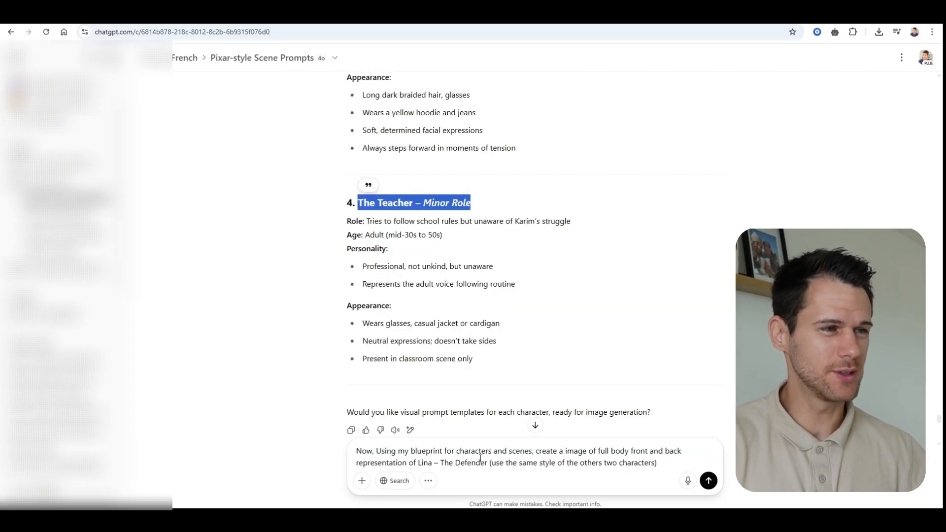
pyautogui.moveTo(417, 463); pyautogui.dragTo(490, 464)
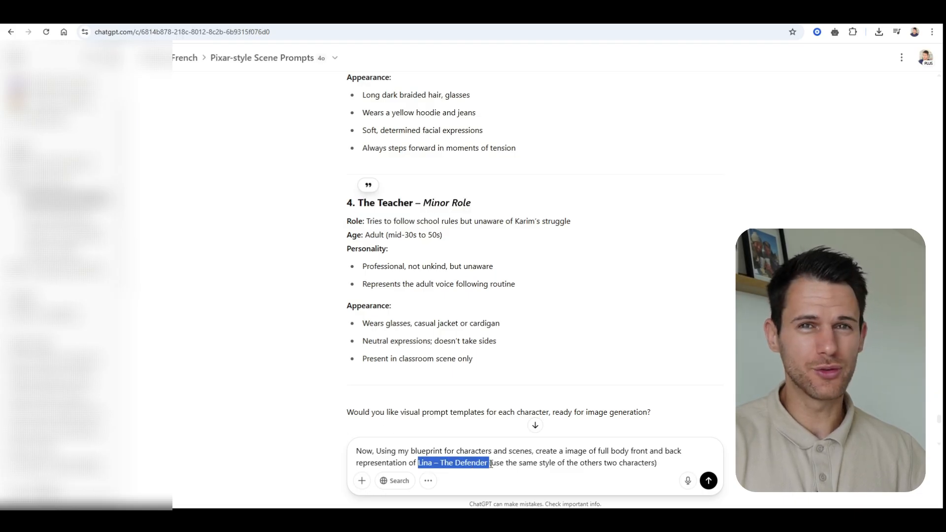
pyautogui.hotkey('ctrl', 'v')
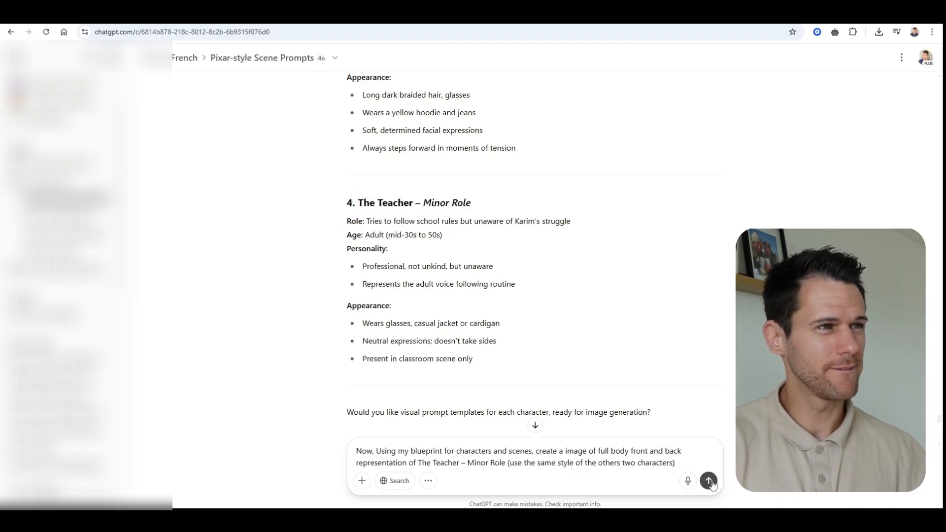
pyautogui.click(709, 481)
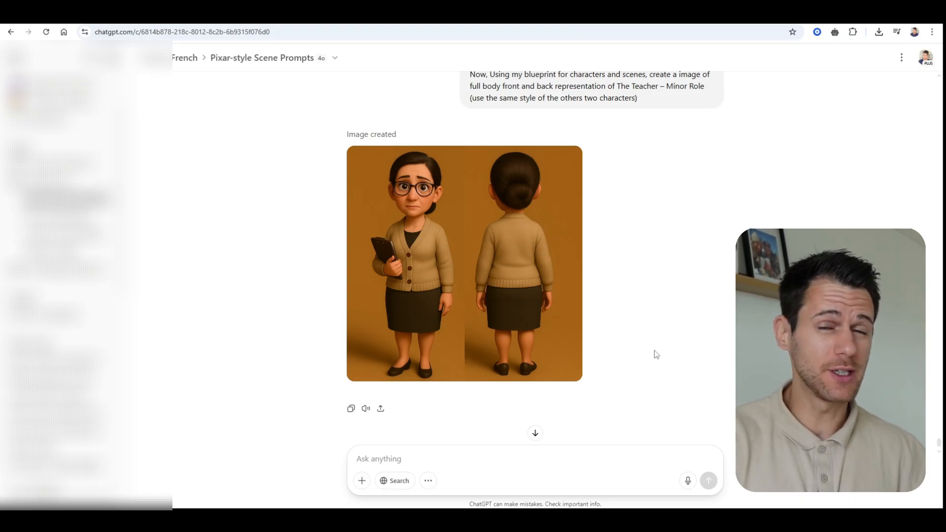
# Step: Copy the earlier "Max – Antagonist/Bully" prompt and send it again unchanged, without an attached image
pyautogui.scroll(20, 264, 194)
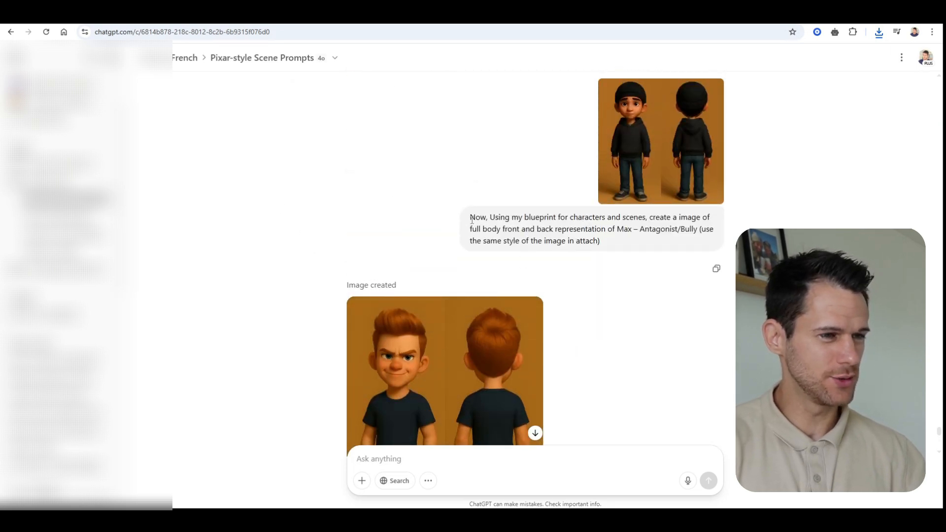
pyautogui.moveTo(469, 217); pyautogui.dragTo(624, 241)
pyautogui.hotkey('ctrl', 'c')
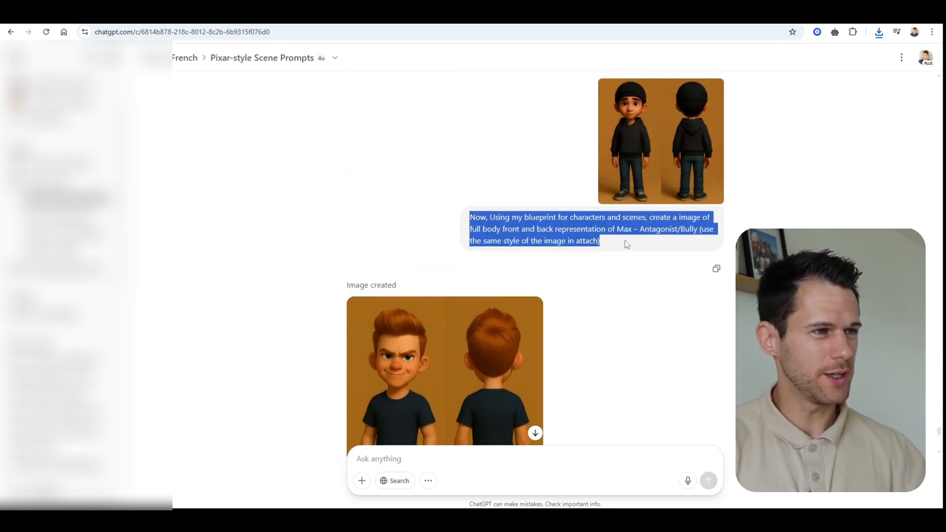
pyautogui.click(484, 468)
pyautogui.hotkey('ctrl', 'v')
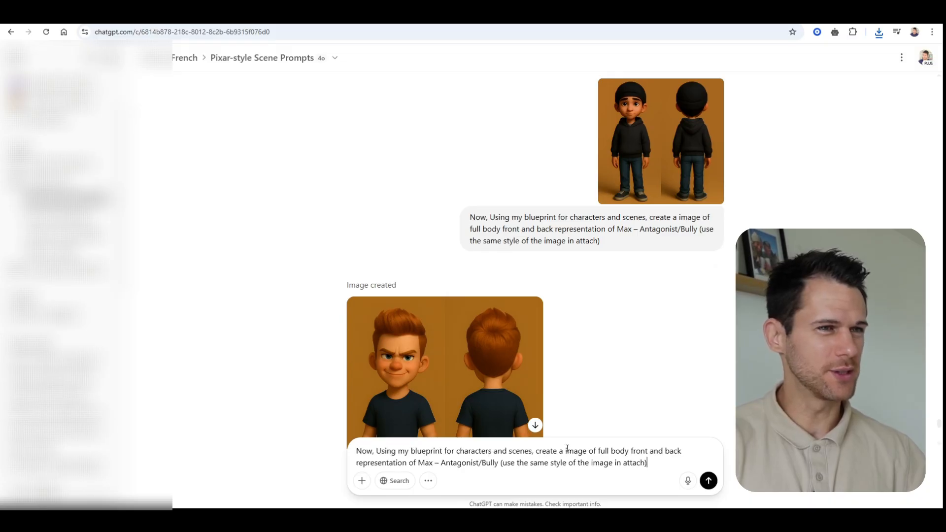
pyautogui.click(708, 481)
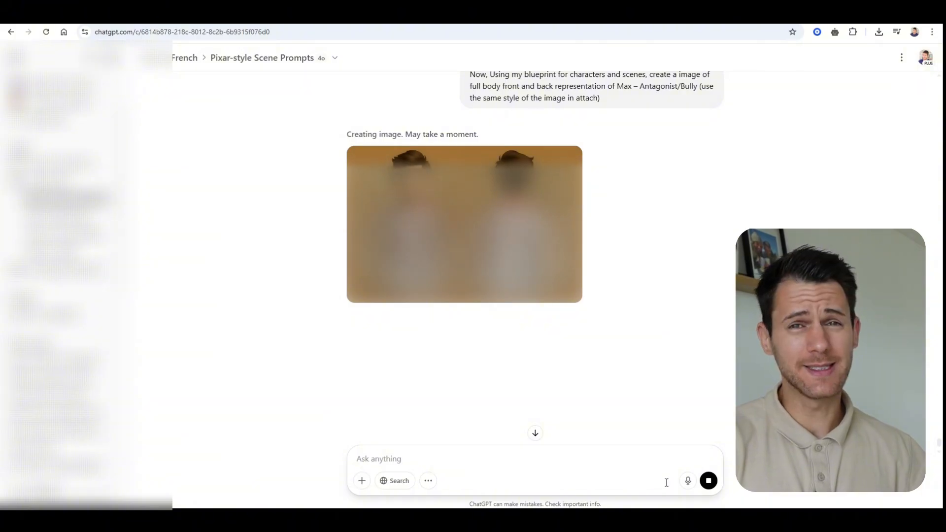
# Step: Paste the Max prompt into a new message and select its closing note "(use the same style of the image in attach)"
pyautogui.scroll(2, 670, 383)
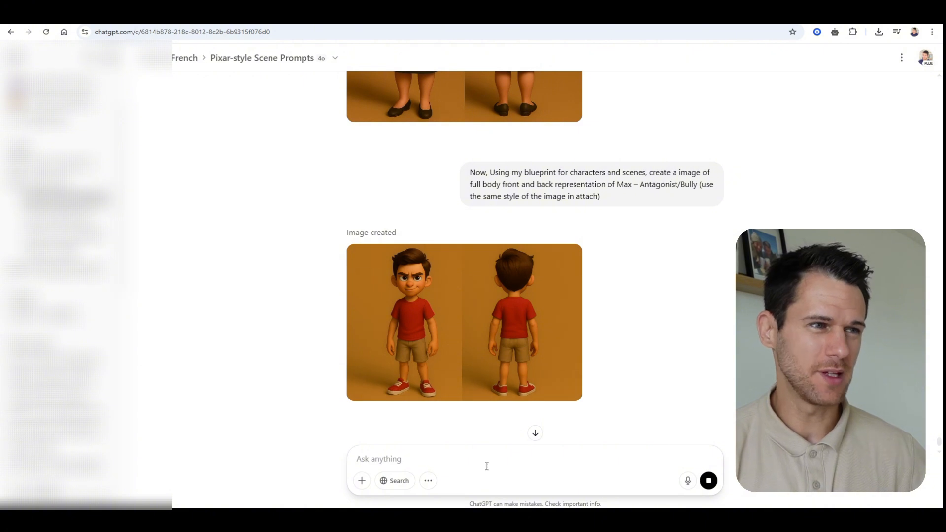
pyautogui.rightClick(488, 461)
pyautogui.click(425, 459)
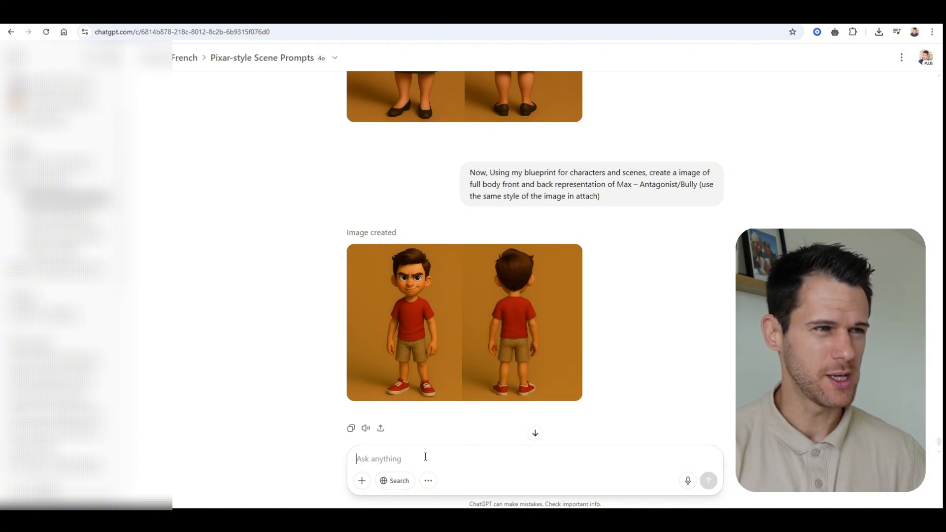
pyautogui.hotkey('ctrl', 'v')
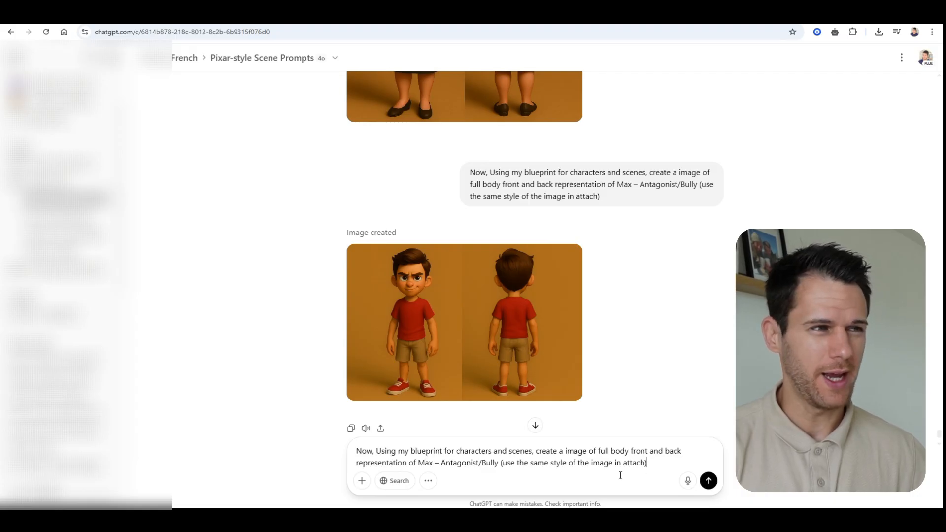
pyautogui.moveTo(499, 462); pyautogui.dragTo(668, 464)
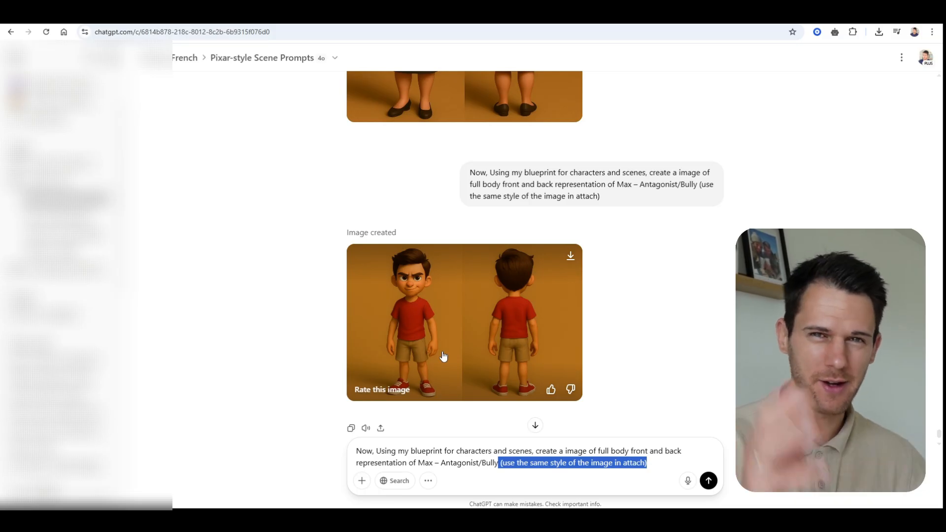
pyautogui.click(690, 386)
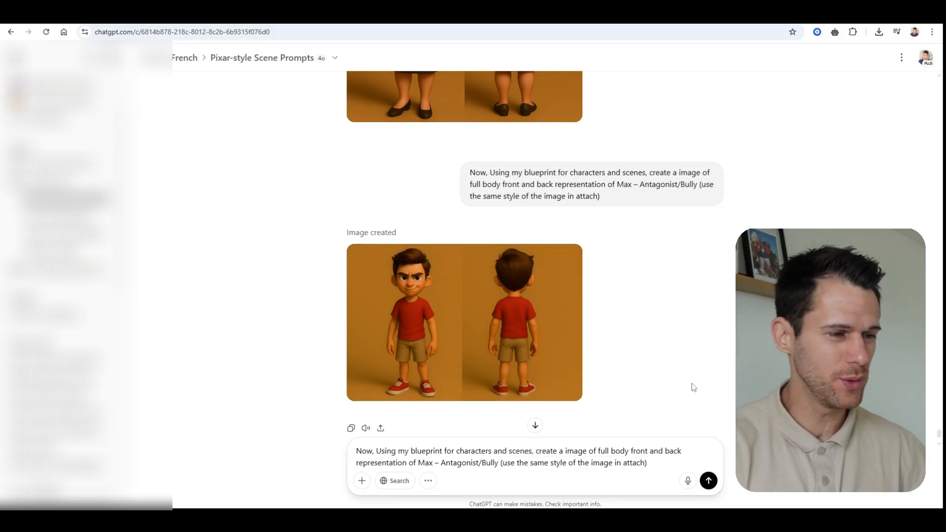
pyautogui.moveTo(498, 463); pyautogui.dragTo(356, 449)
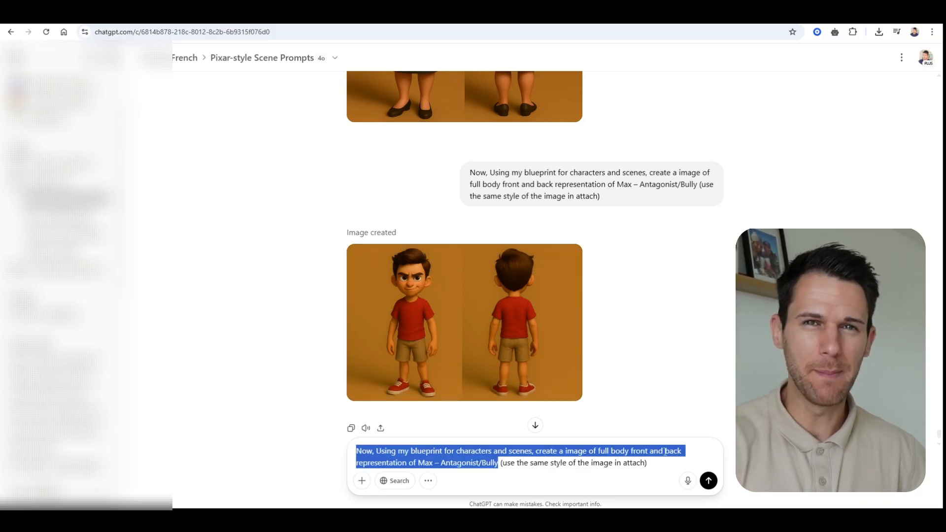
pyautogui.moveTo(655, 463); pyautogui.dragTo(496, 462)
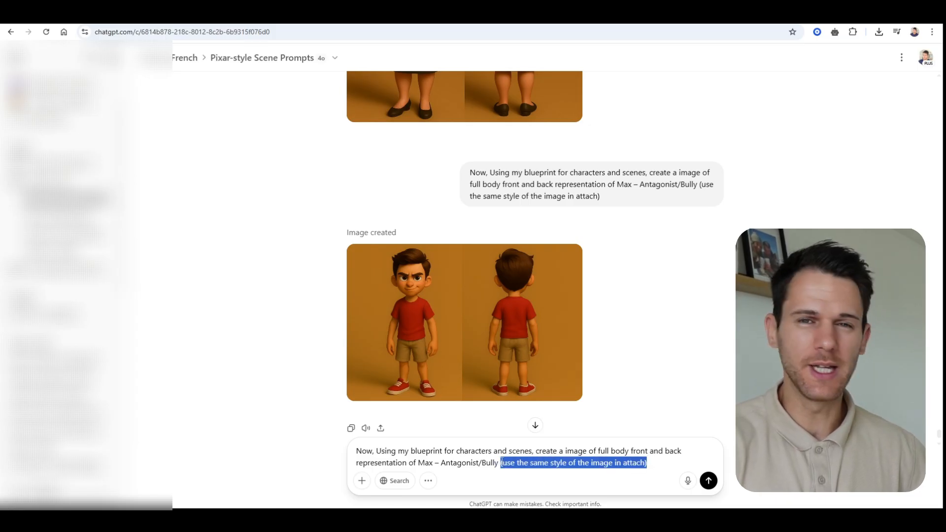
# Step: Replace the Max prompt's closing note with "(blue eyes and light hair)" and send it
pyautogui.press('BackSpace')
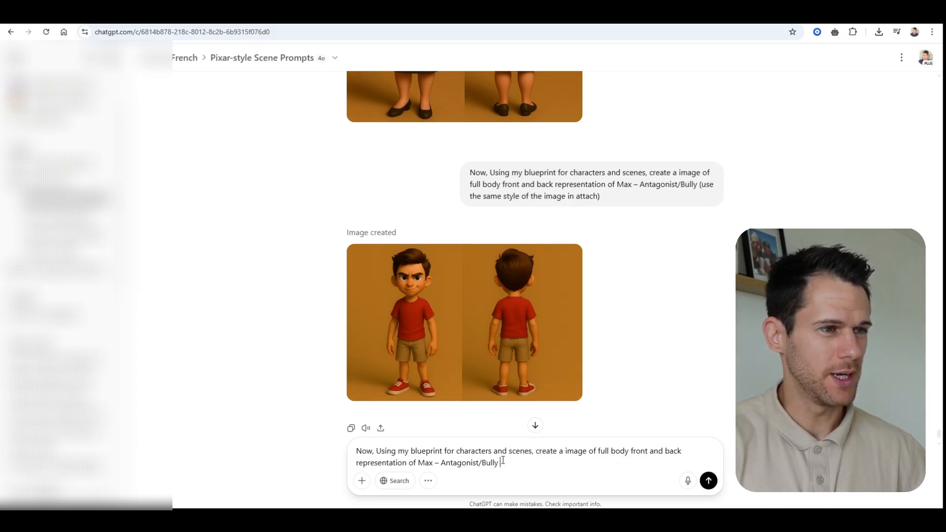
pyautogui.scroll(5, 492, 353)
pyautogui.scroll(-6, 495, 364)
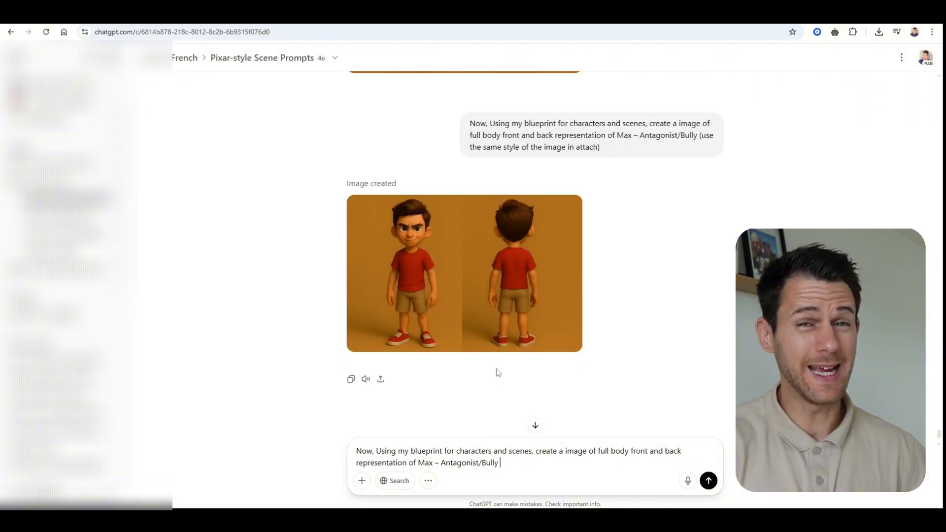
pyautogui.write('(blue eyes and light hair)')
pyautogui.press('Return')
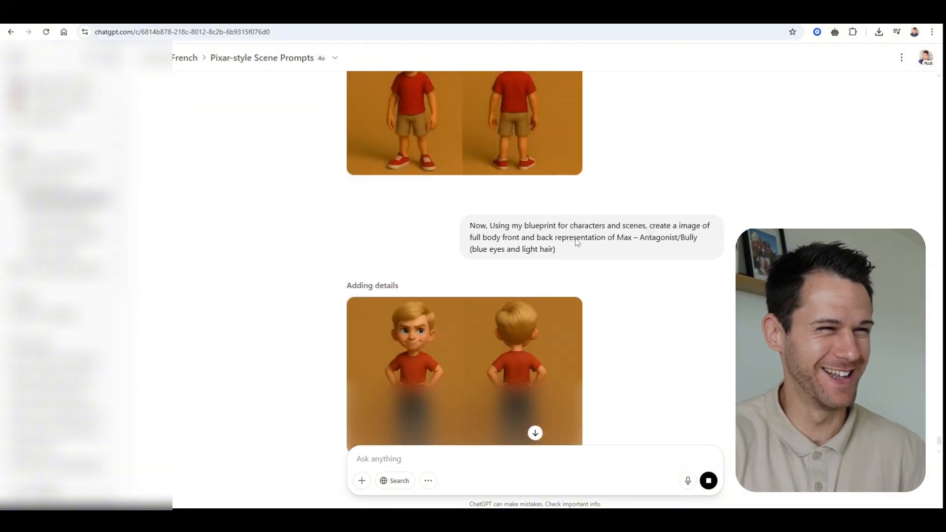
# Step: Save the generated blond Max image as "Max – Antagonist Bully" in the "Le Secret de Karim – Scene Breakdown" folder
pyautogui.scroll(3, 576, 241)
pyautogui.scroll(-2, 574, 243)
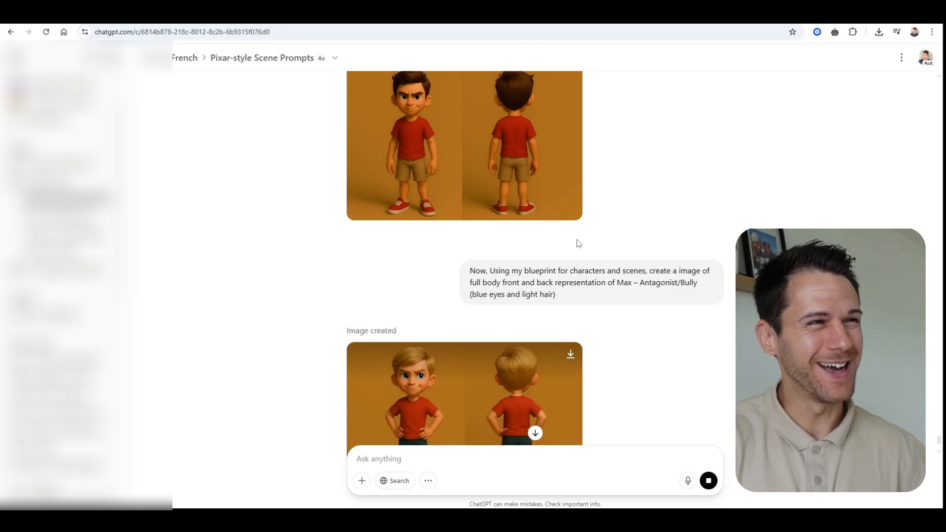
pyautogui.scroll(-5, 541, 212)
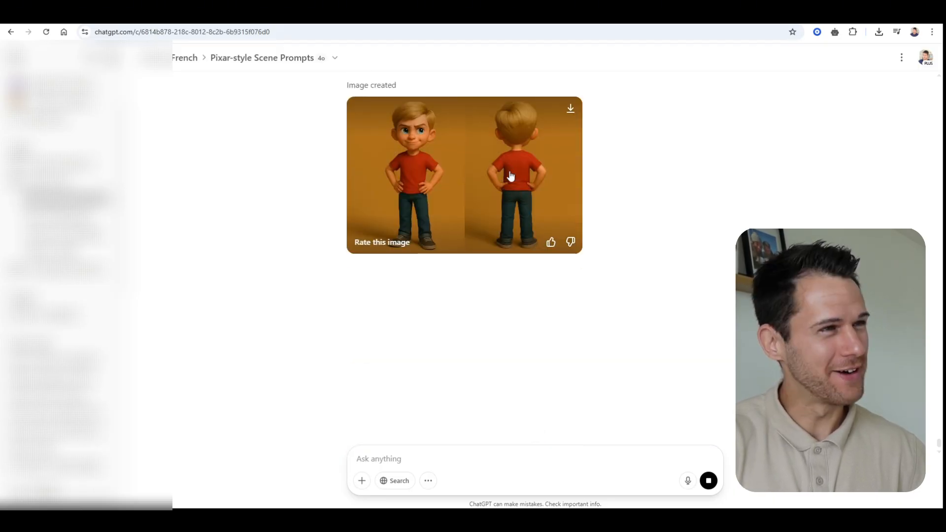
pyautogui.rightClick(488, 179)
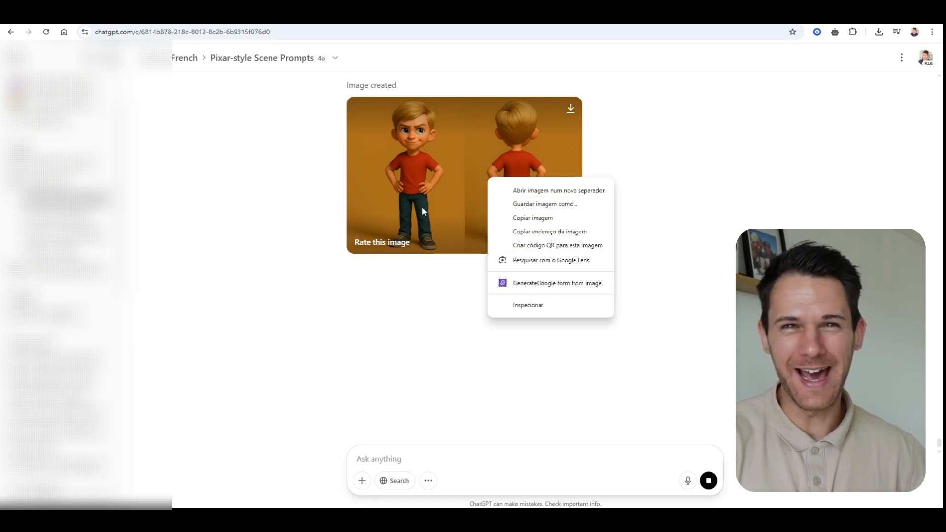
pyautogui.click(537, 204)
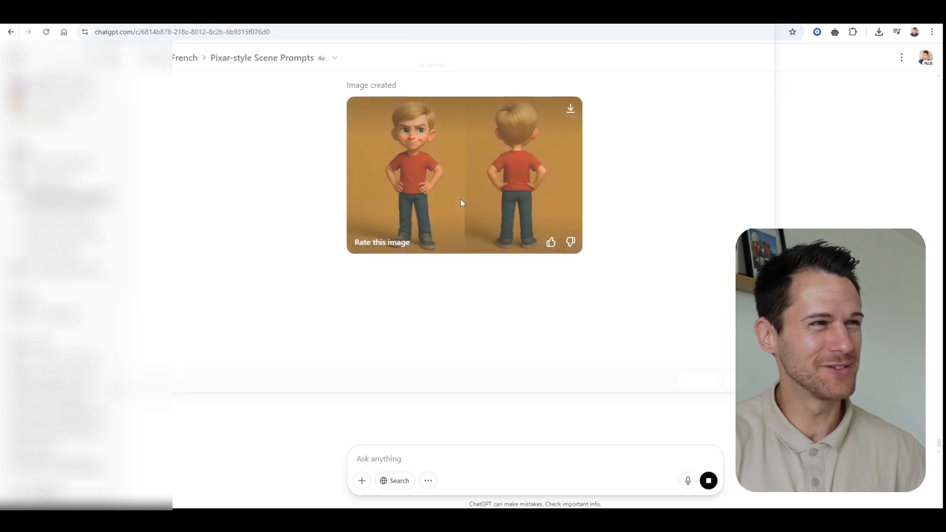
pyautogui.hotkey('ctrl', 'v')
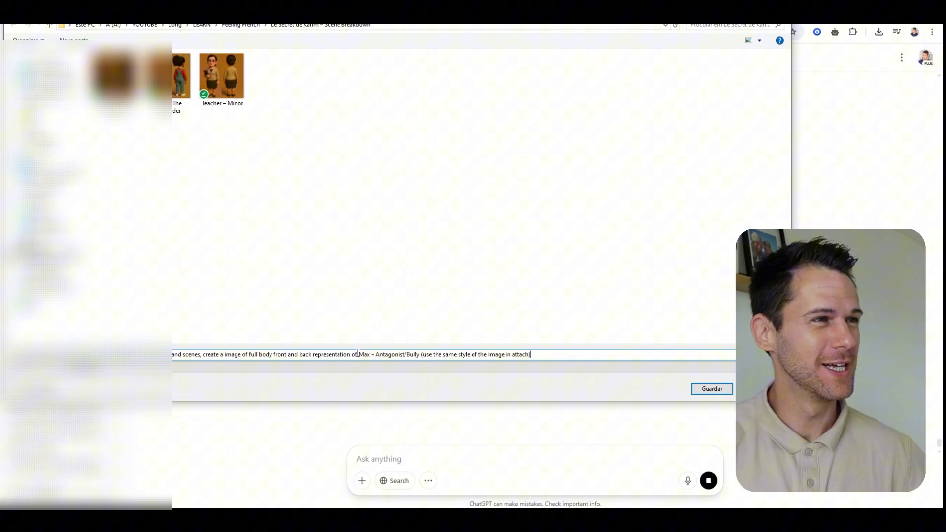
pyautogui.moveTo(358, 354); pyautogui.dragTo(69, 354)
# Step: Attach the saved Max image and send the request "Make the hair and dressing rebel, and maybe a noise piercing"
pyautogui.write('Make')
pyautogui.write(' the hair')
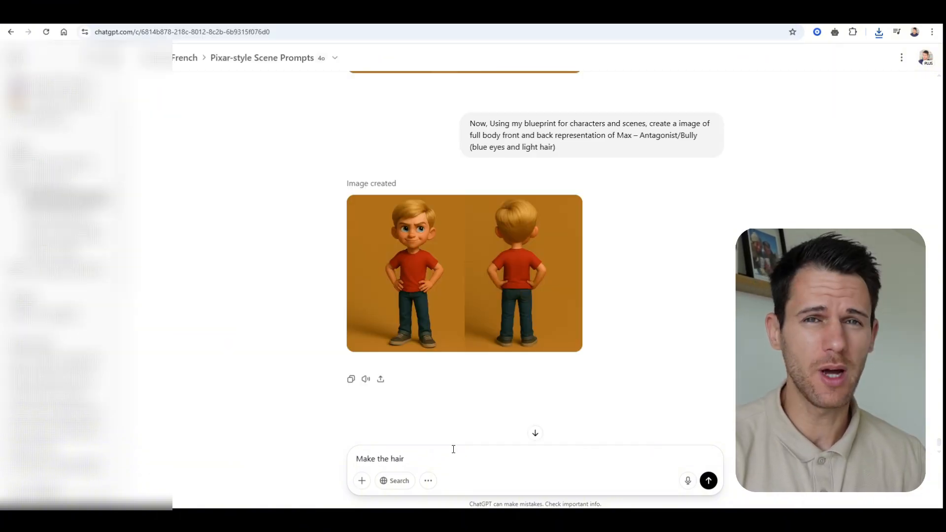
pyautogui.write(' and dressing rebel,')
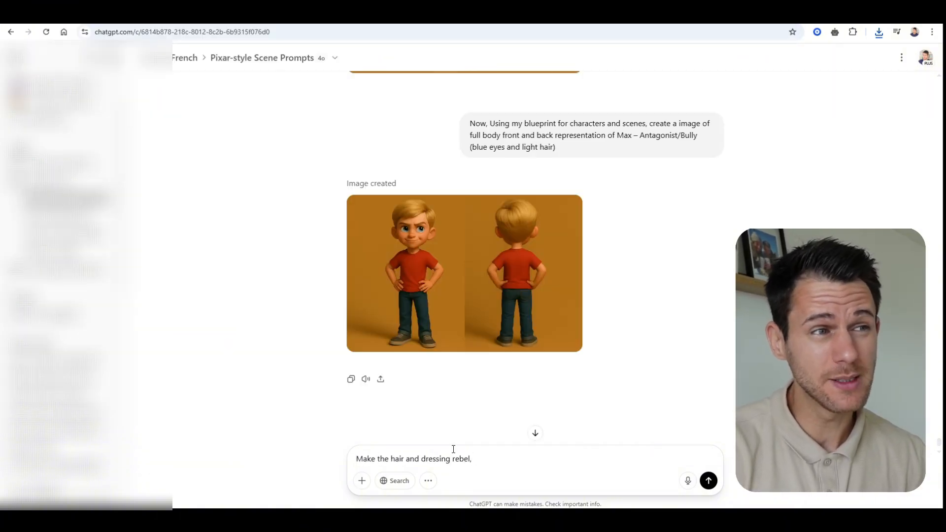
pyautogui.click(362, 481)
pyautogui.click(369, 454)
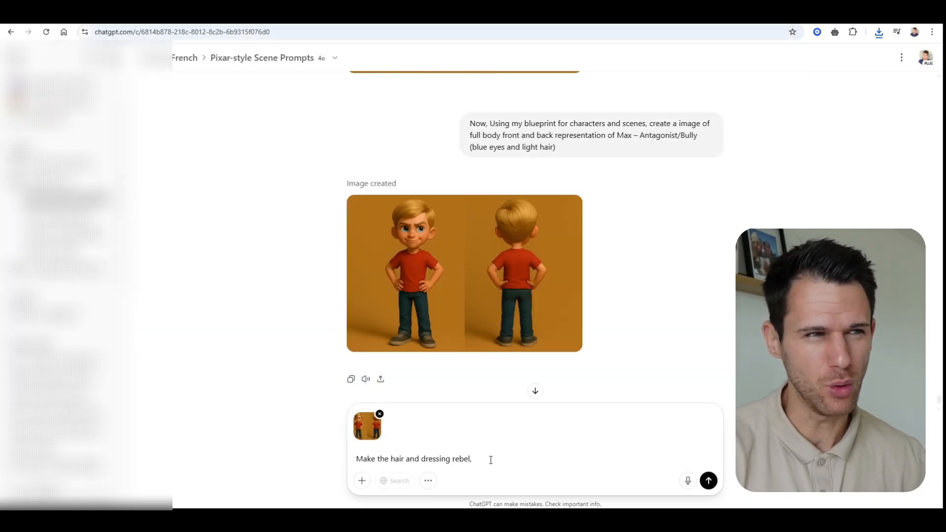
pyautogui.write('and maybe a ')
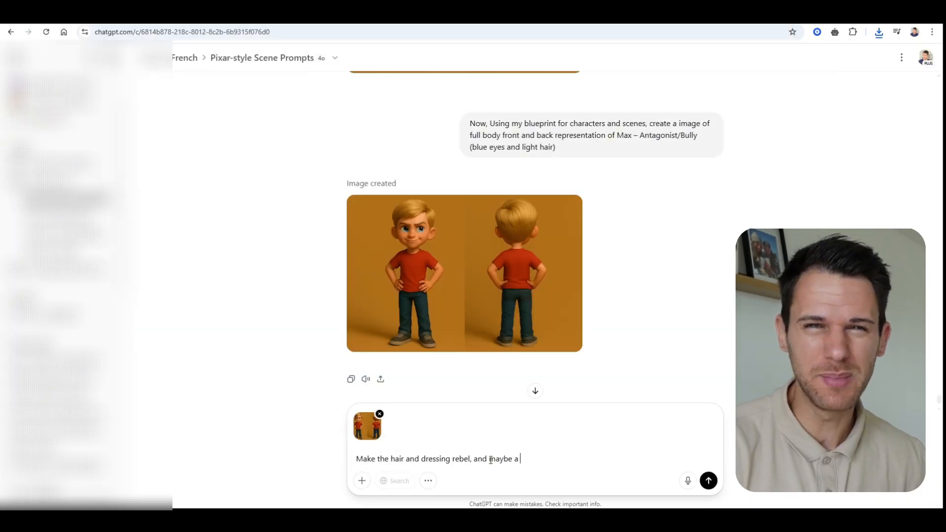
pyautogui.write('noise piercing')
pyautogui.press('Return')
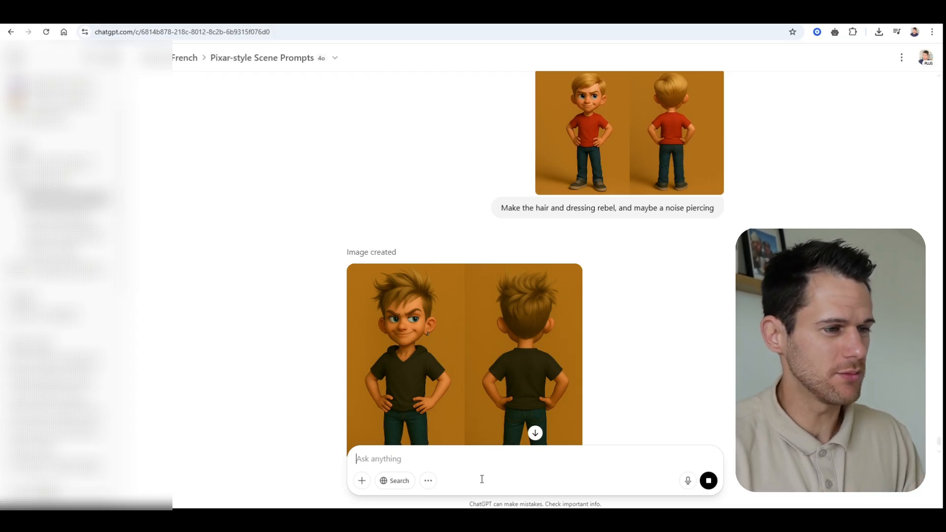
# Step: Save the rebel version of Max beside the other characters, reusing the name "Max – Antagonist Bully" with "2" appended
pyautogui.click(482, 377)
pyautogui.rightClick(470, 349)
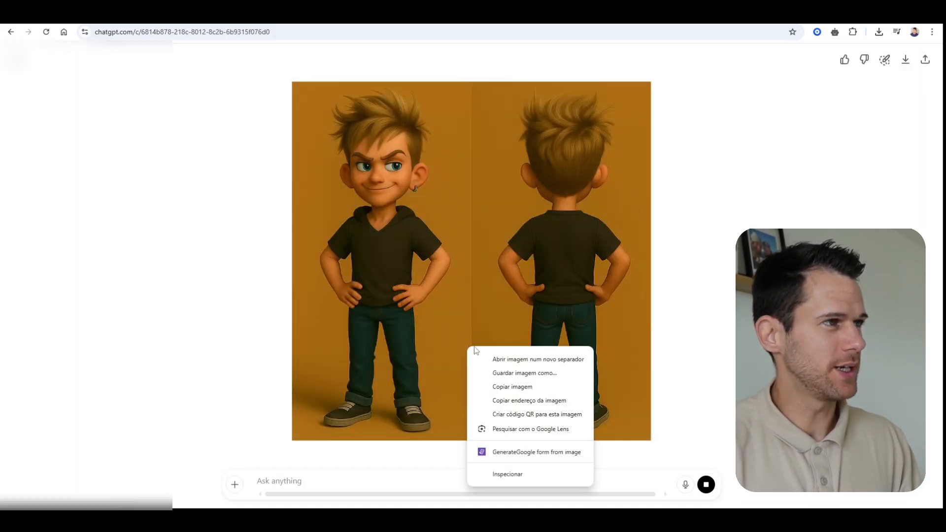
pyautogui.click(508, 370)
pyautogui.click(232, 91)
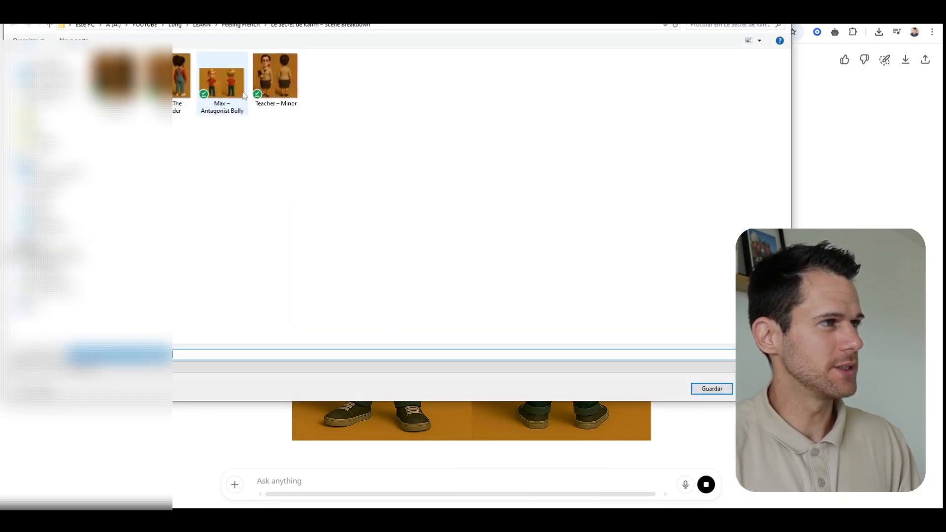
pyautogui.click(143, 354)
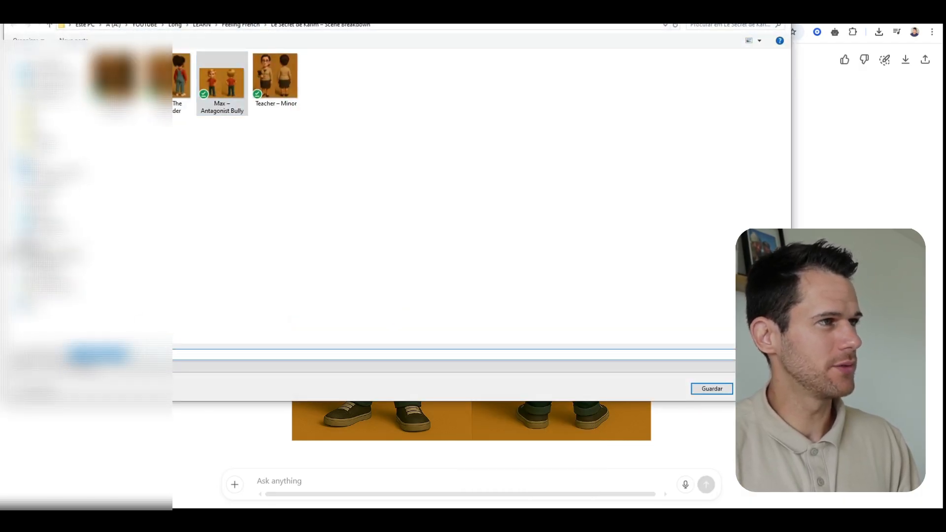
pyautogui.click(143, 354)
pyautogui.write('2')
pyautogui.click(711, 388)
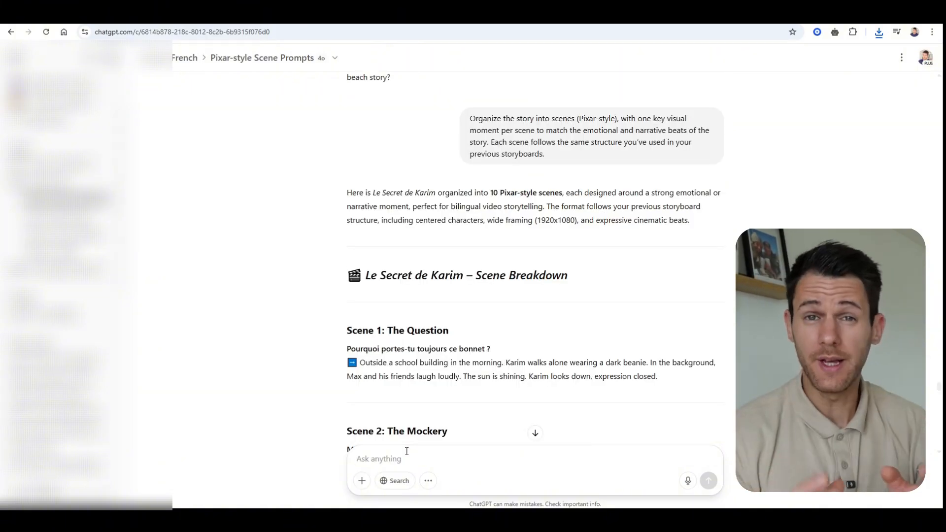
# Step: Start a new message with the words "Create a image/scene"
pyautogui.write('q')
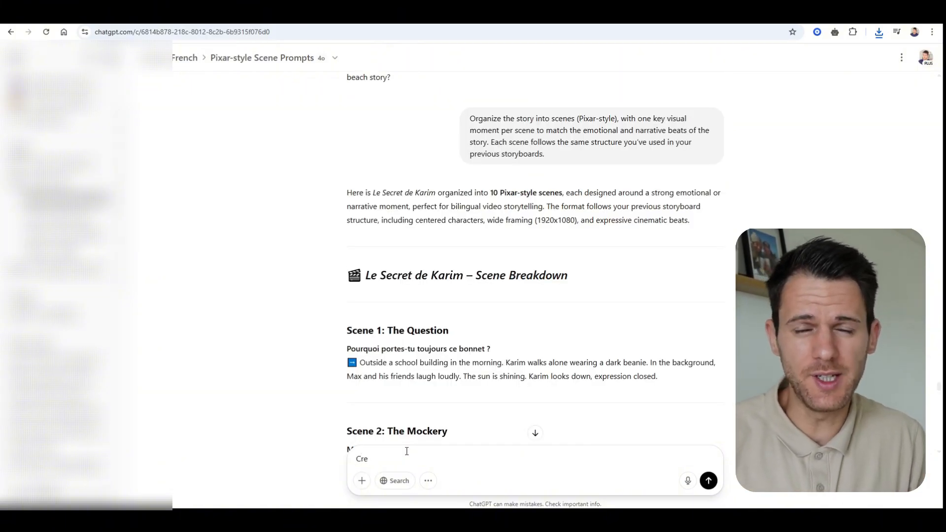
pyautogui.write('reate a scen')
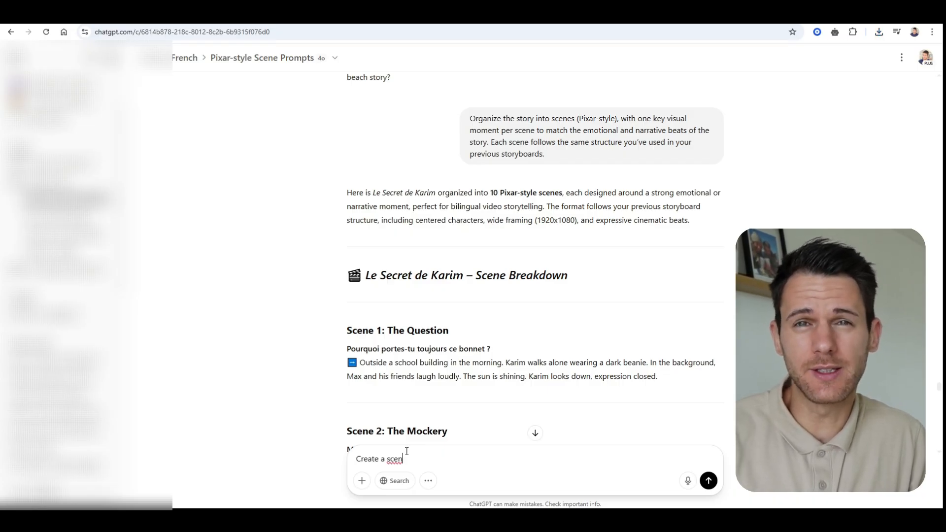
pyautogui.press('BackSpace')
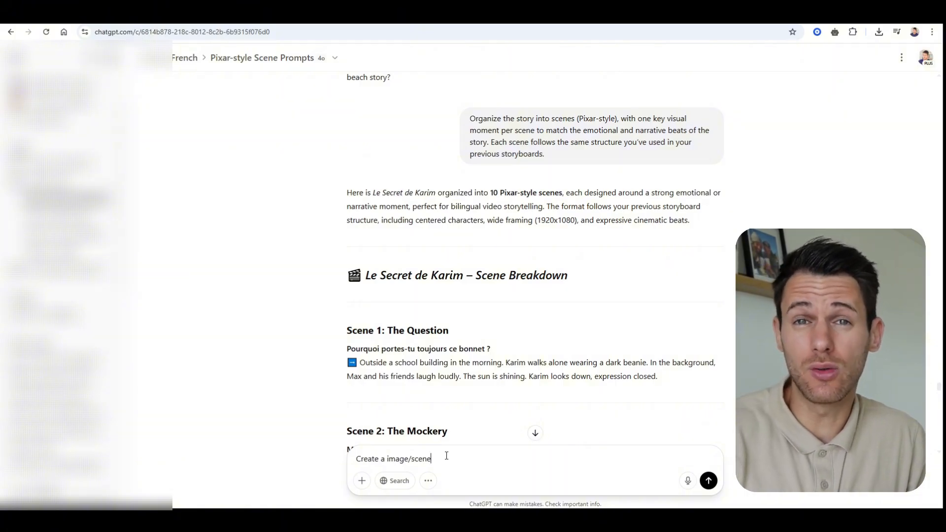
# Step: Copy the wide lens 1920x1080 Pixar-style instruction, including the centered-character sentence, from the earlier Scene 7 prompt into the draft message
pyautogui.scroll(15, 502, 336)
pyautogui.scroll(20, 508, 283)
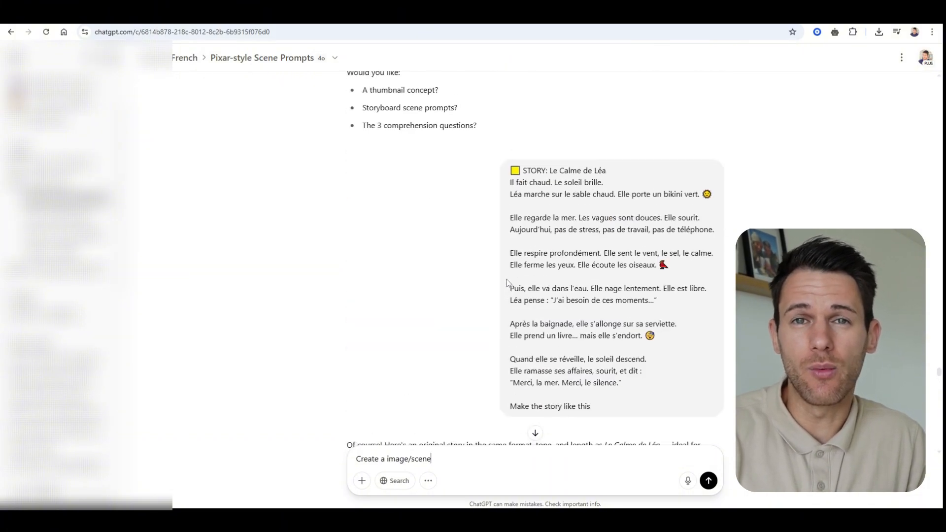
pyautogui.scroll(20, 508, 283)
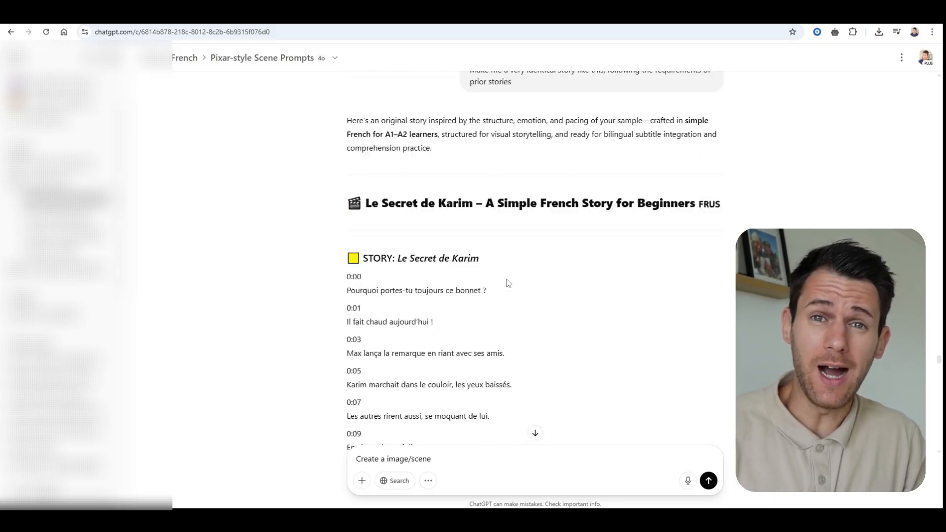
pyautogui.scroll(15, 508, 283)
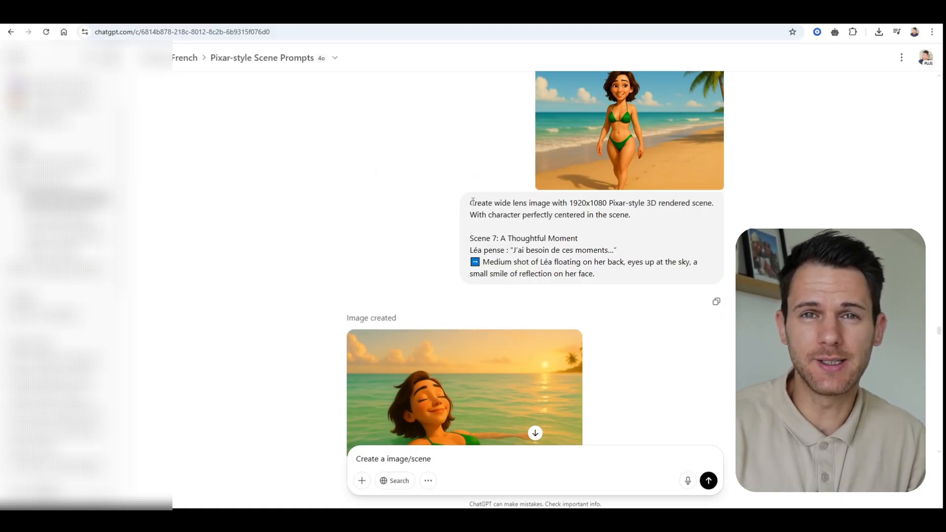
pyautogui.moveTo(472, 202); pyautogui.dragTo(623, 226)
pyautogui.hotkey('ctrl', 'c')
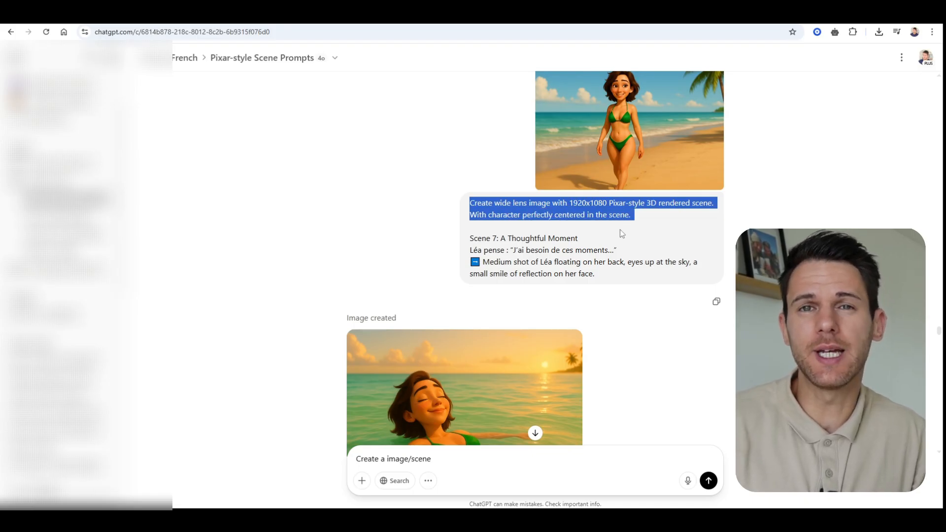
pyautogui.click(453, 456)
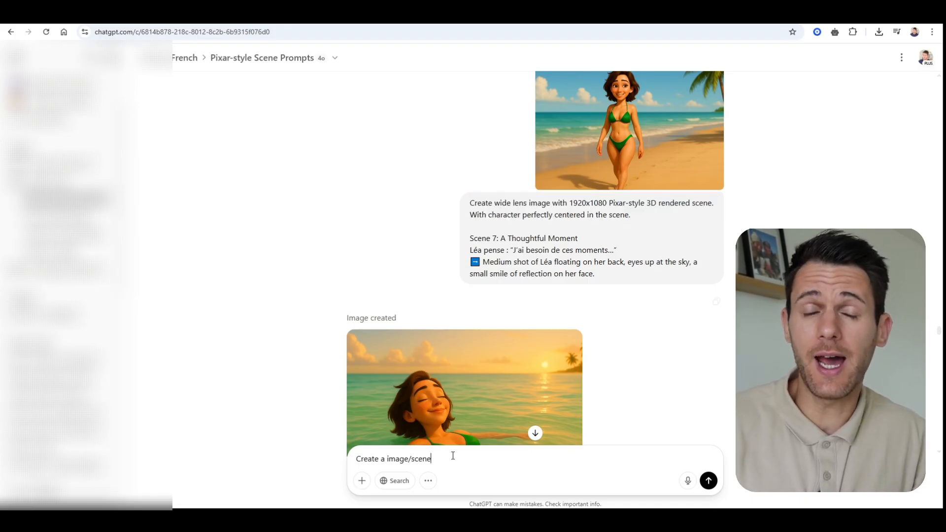
pyautogui.hotkey('ctrl', 'v')
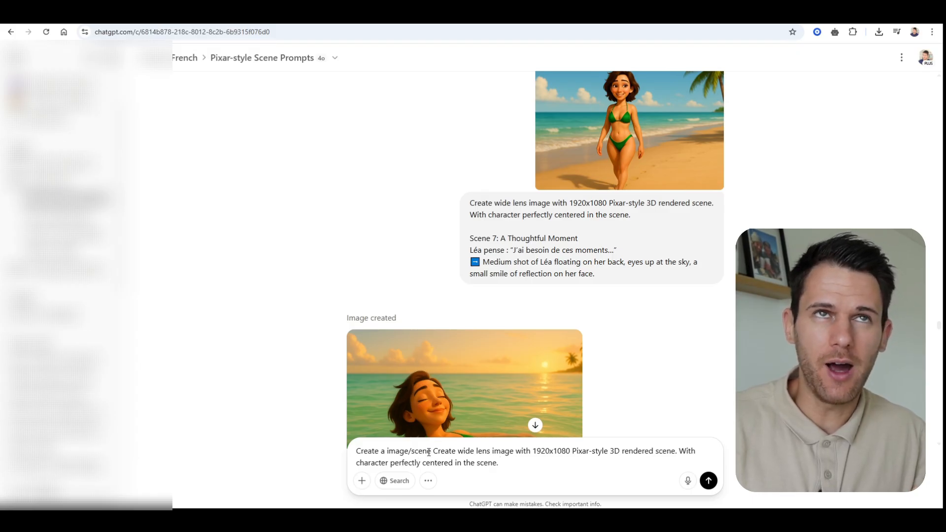
# Step: Delete the opening words "Create a image/scene" from the draft and add a blank line below the remaining instruction
pyautogui.moveTo(434, 451); pyautogui.dragTo(339, 453)
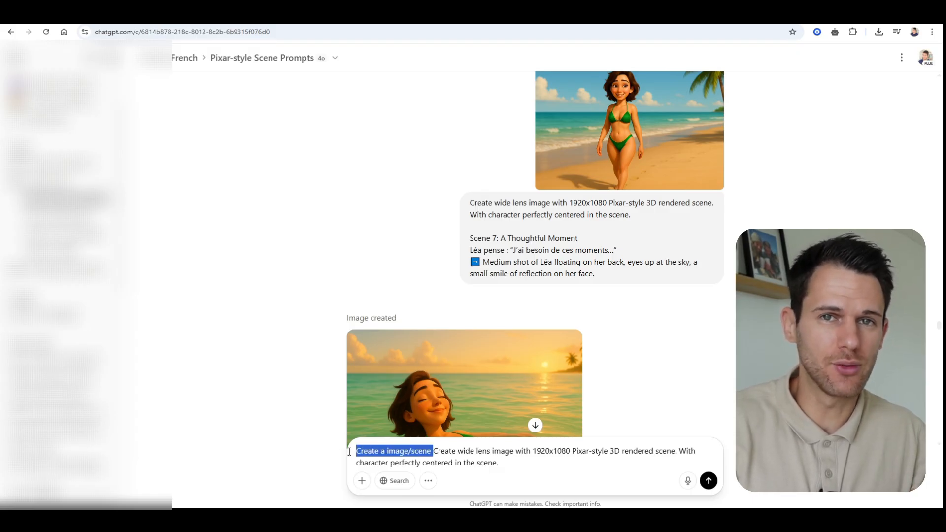
pyautogui.press('BackSpace')
pyautogui.scroll(-5, 641, 423)
pyautogui.moveTo(939, 332); pyautogui.dragTo(940, 436)
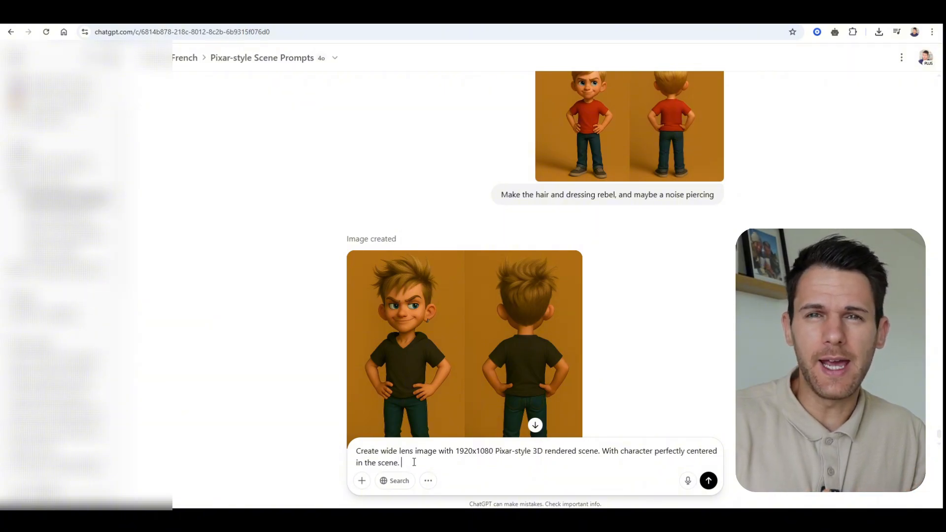
pyautogui.hotkey('shift', 'Return')
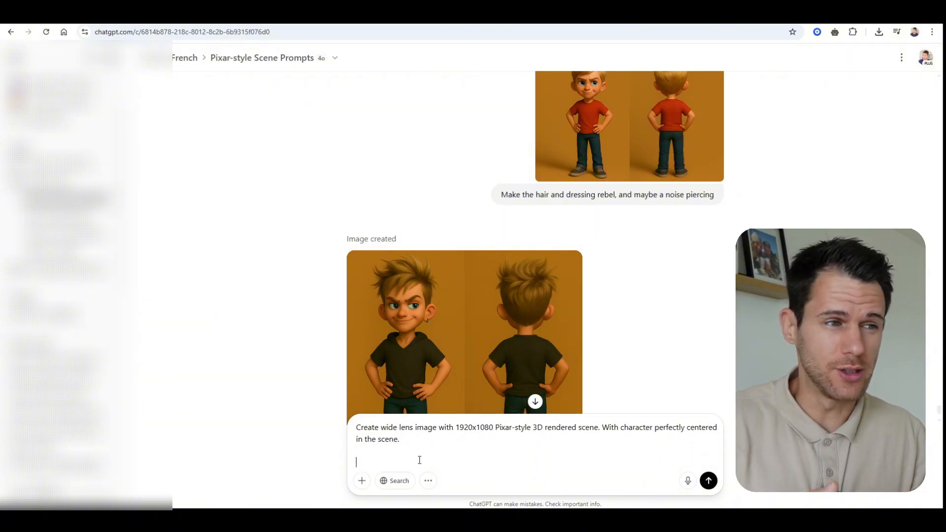
# Step: Copy the full "Scene 1: The Question" text from the Le Secret de Karim scene breakdown and paste it below the draft's instruction
pyautogui.scroll(15, 439, 296)
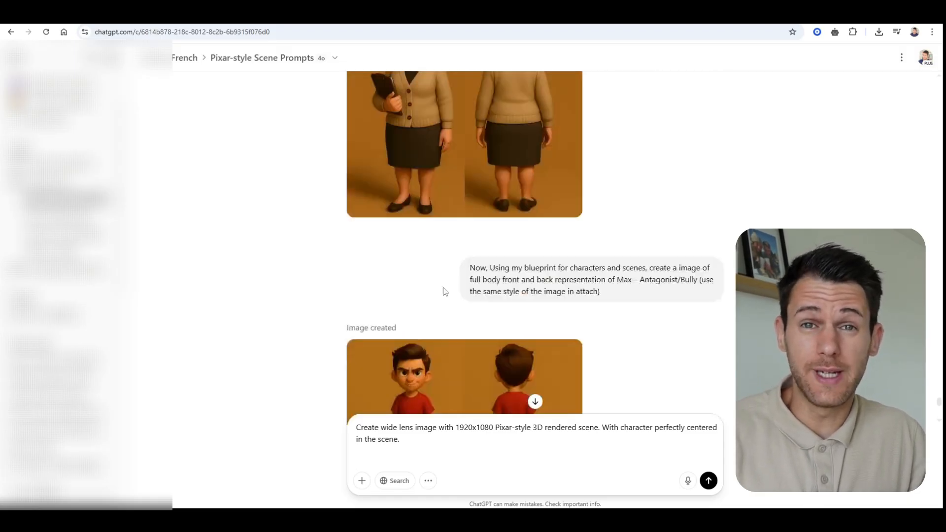
pyautogui.scroll(15, 429, 283)
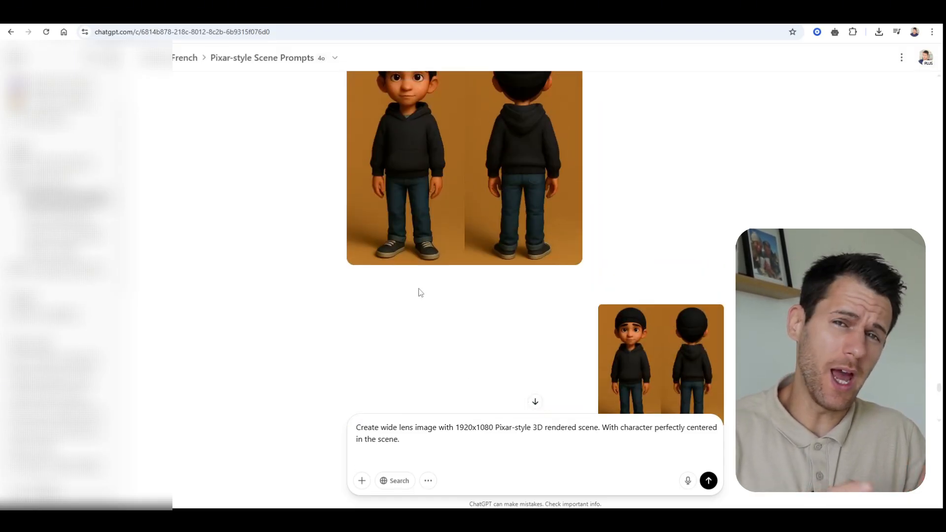
pyautogui.scroll(5, 424, 289)
pyautogui.scroll(-15, 414, 271)
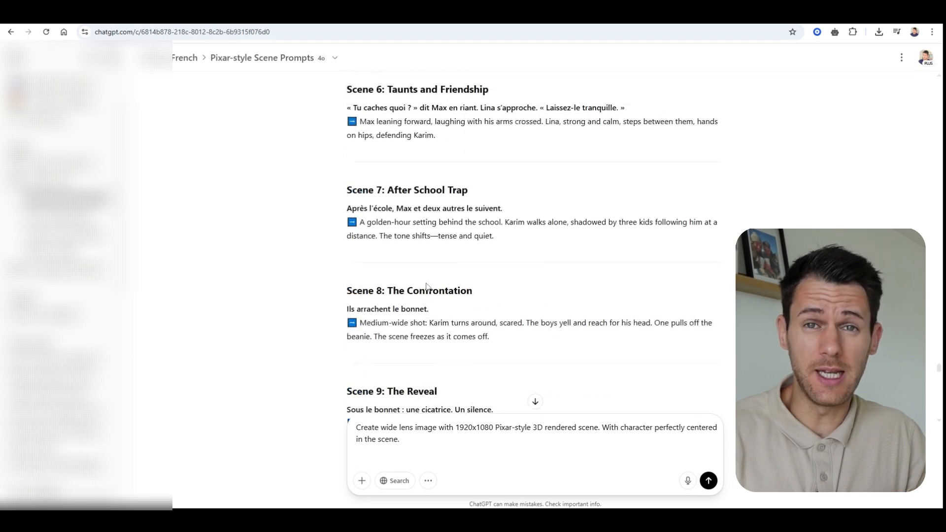
pyautogui.scroll(8, 405, 252)
pyautogui.scroll(5, 406, 252)
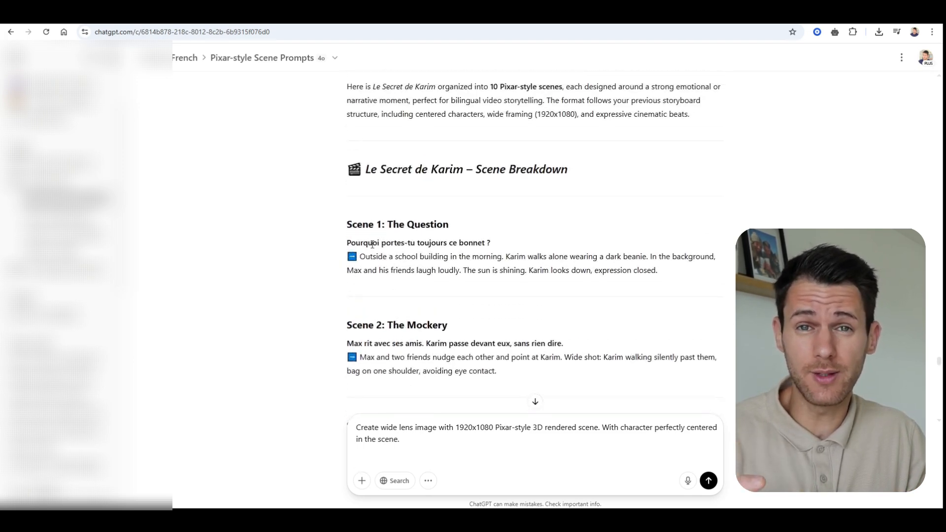
pyautogui.moveTo(349, 227); pyautogui.dragTo(666, 272)
pyautogui.hotkey('ctrl', 'c')
pyautogui.click(355, 458)
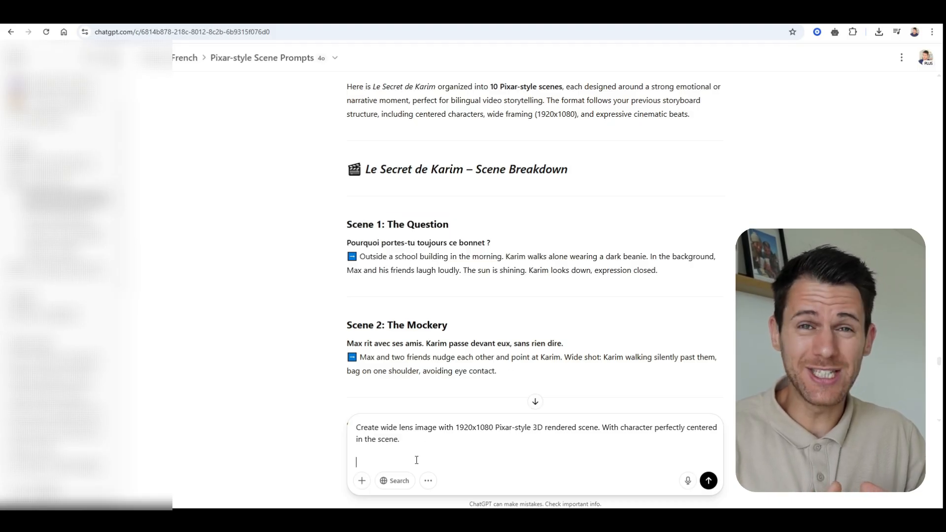
pyautogui.write('c')
pyautogui.hotkey('ctrl', 'v')
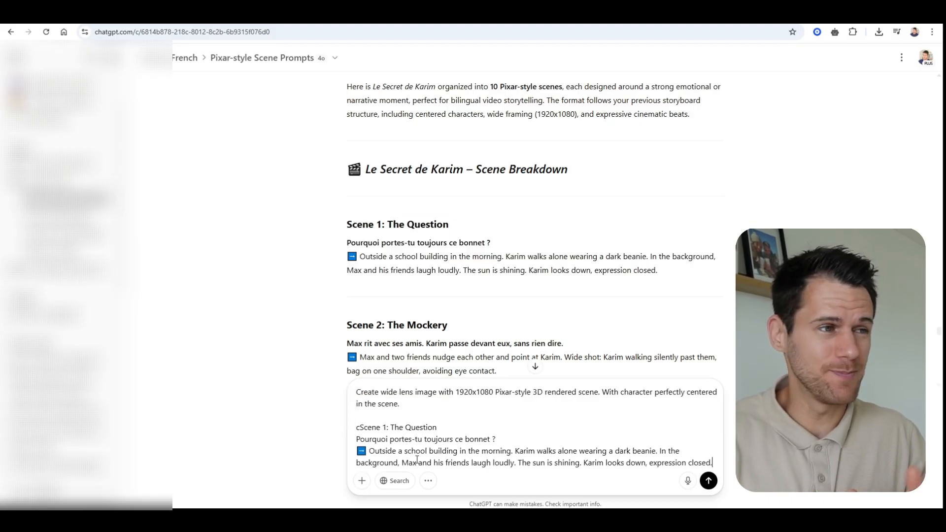
# Step: Remove the stray "c" before "Scene 1" and attach the Karim, Lina, "Max – Antagonist Bully 1" and Teacher character images to the draft
pyautogui.click(360, 428)
pyautogui.press('BackSpace')
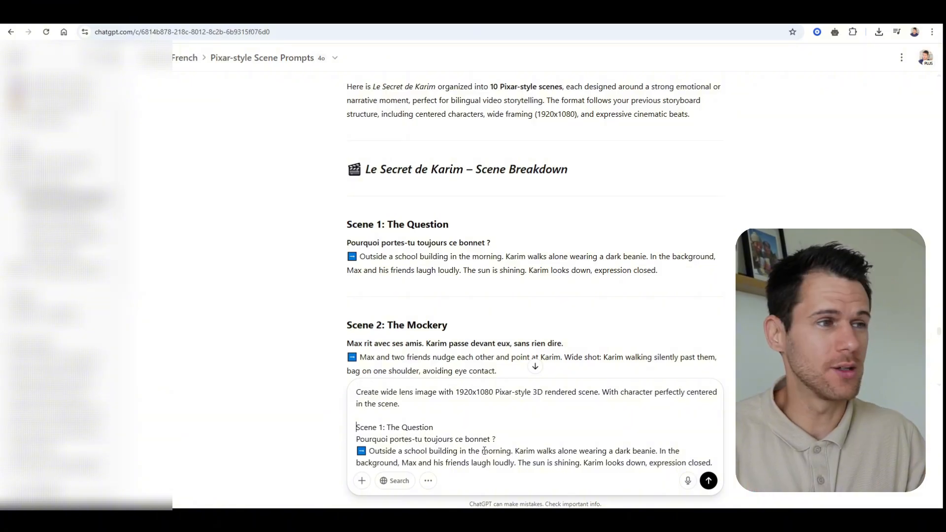
pyautogui.scroll(-4, 495, 326)
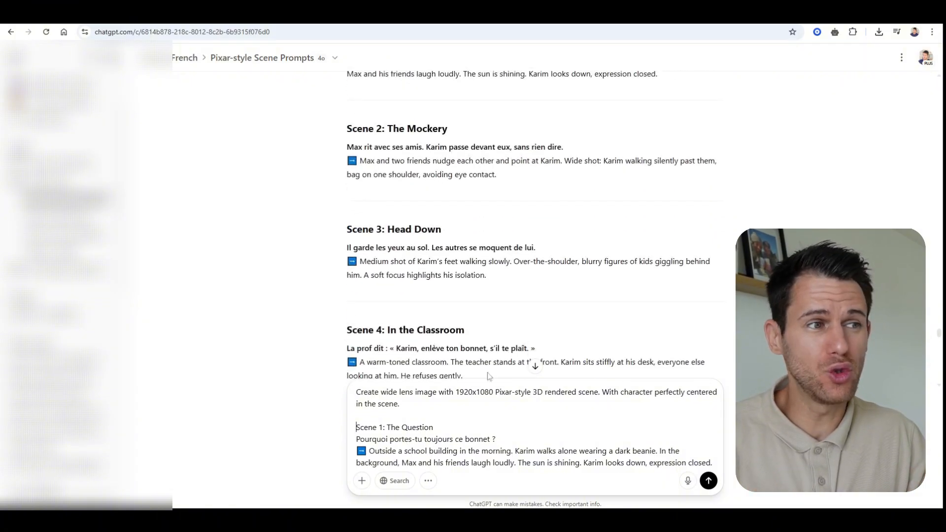
pyautogui.click(363, 480)
pyautogui.click(389, 455)
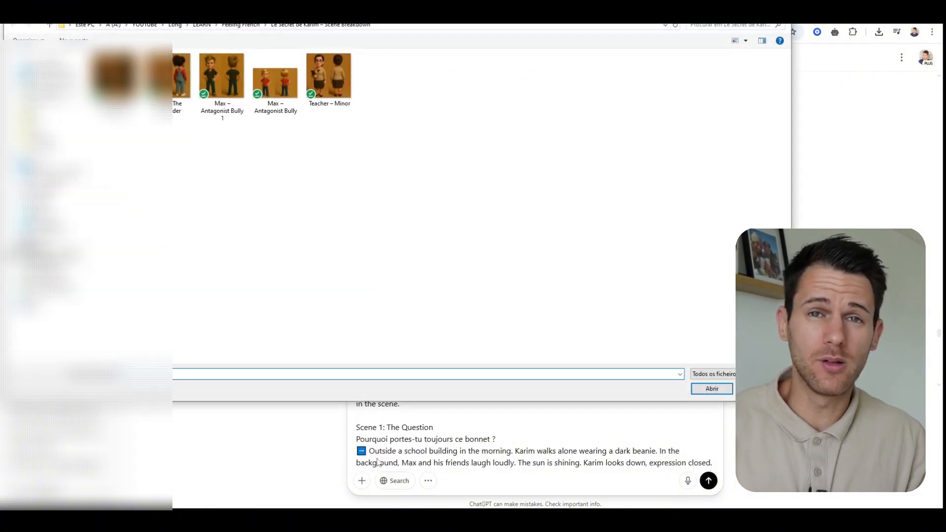
pyautogui.keyDown('ctrl'); pyautogui.click(183, 79); pyautogui.keyUp('ctrl')
pyautogui.keyDown('ctrl'); pyautogui.click(221, 76); pyautogui.keyUp('ctrl')
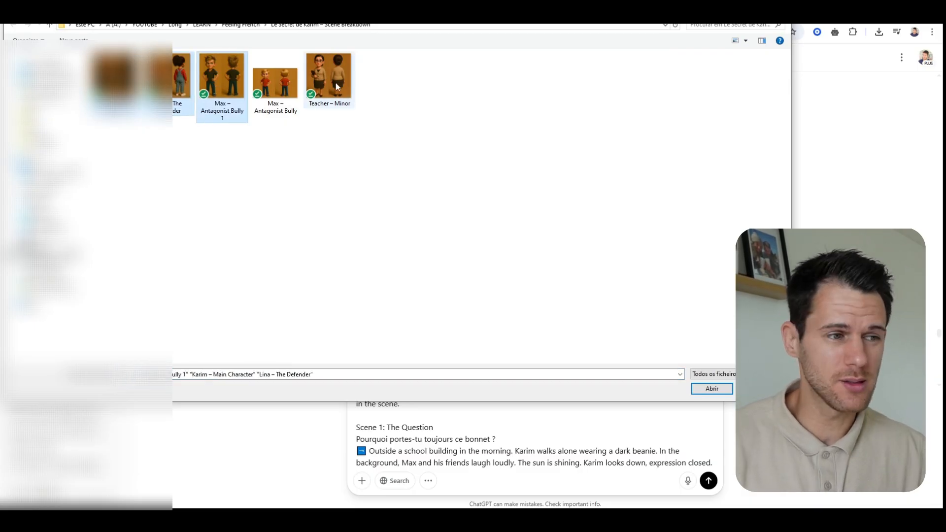
pyautogui.keyDown('ctrl'); pyautogui.click(329, 76); pyautogui.keyUp('ctrl')
pyautogui.click(707, 390)
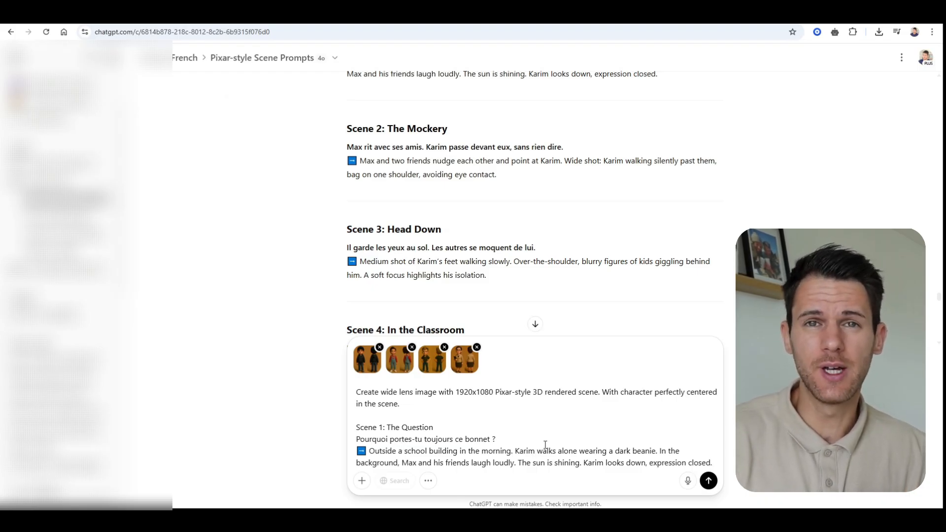
# Step: Send the "Scene 1: The Question" prompt with its four character references to generate the scene image
pyautogui.scroll(-5, 587, 149)
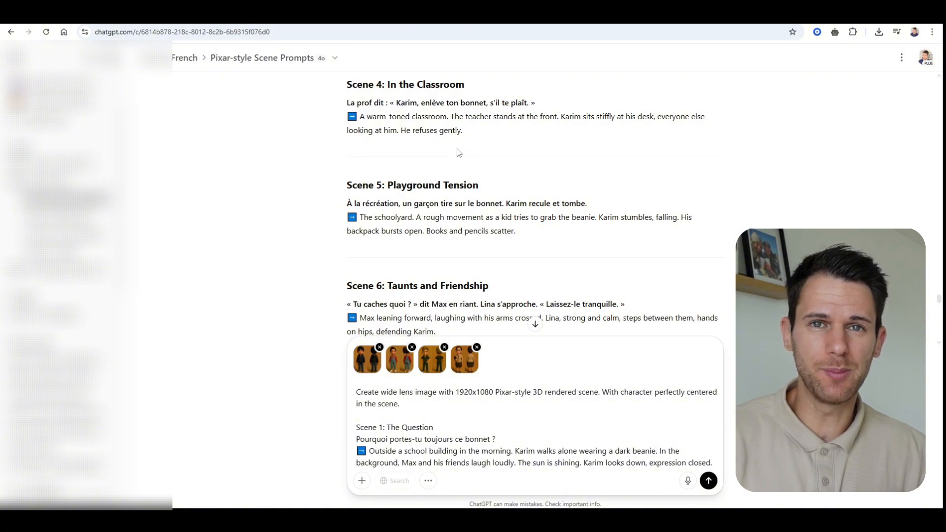
pyautogui.scroll(-15, 466, 177)
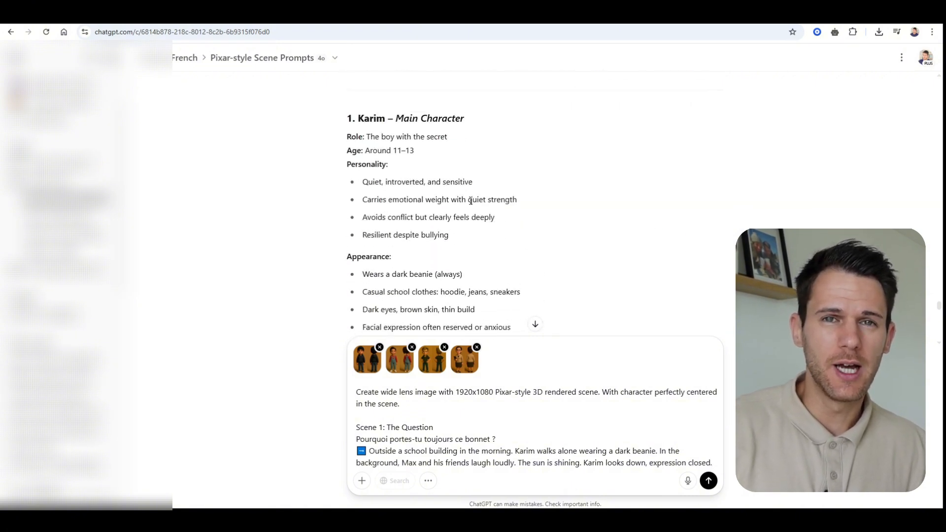
pyautogui.scroll(-5, 470, 204)
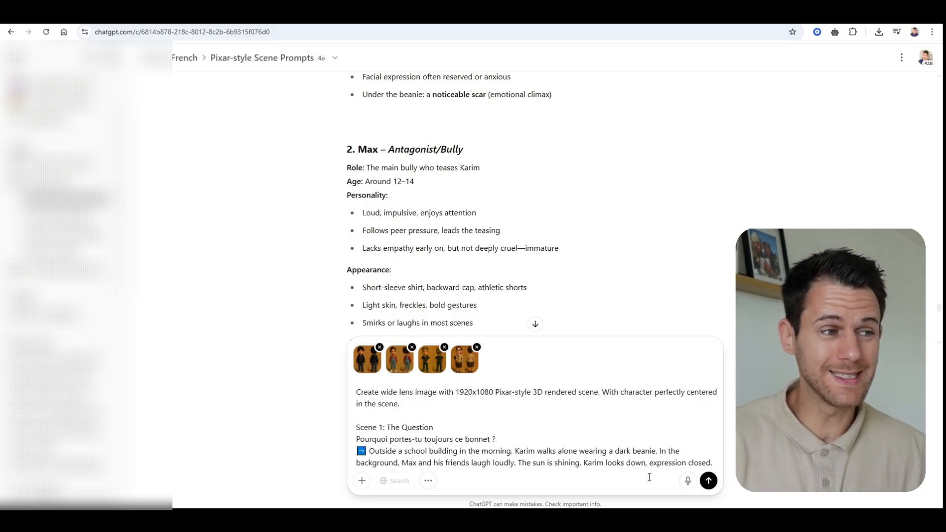
pyautogui.click(708, 482)
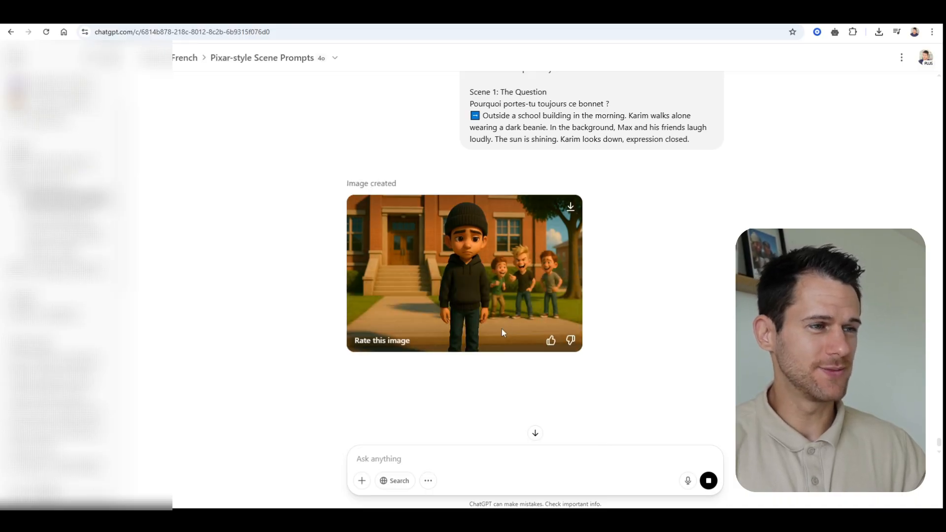
# Step: Compare the generated Scene 1 image with its prompt and inspect the image at full size
pyautogui.scroll(2, 501, 329)
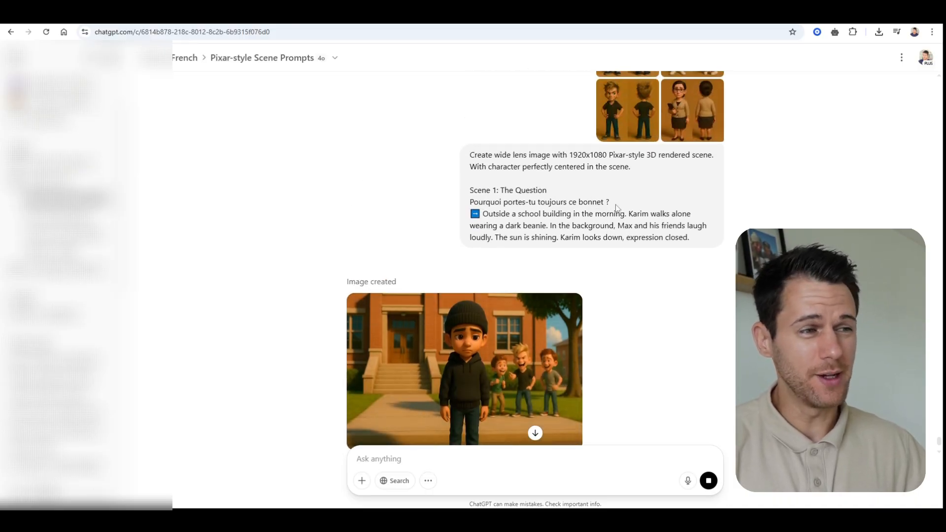
pyautogui.moveTo(609, 202); pyautogui.dragTo(466, 162)
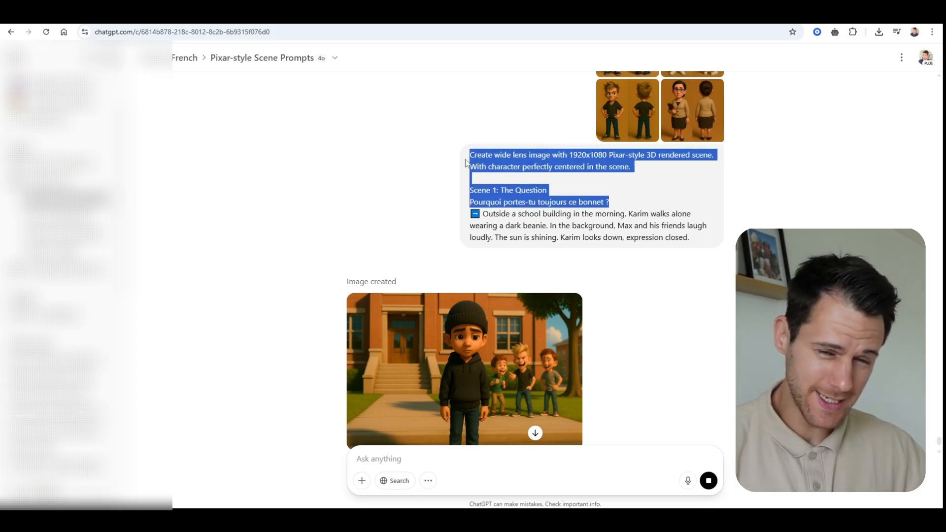
pyautogui.scroll(-3, 473, 320)
pyautogui.click(482, 190)
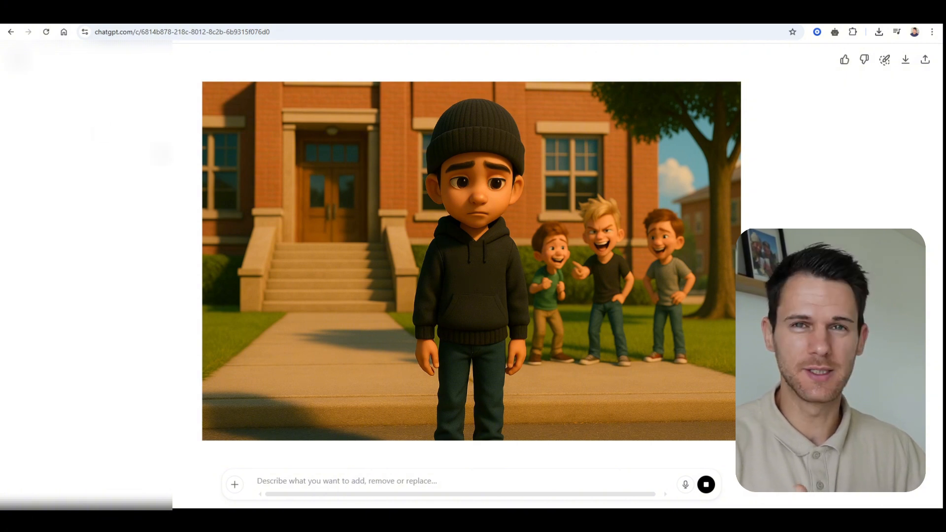
pyautogui.click(18, 59)
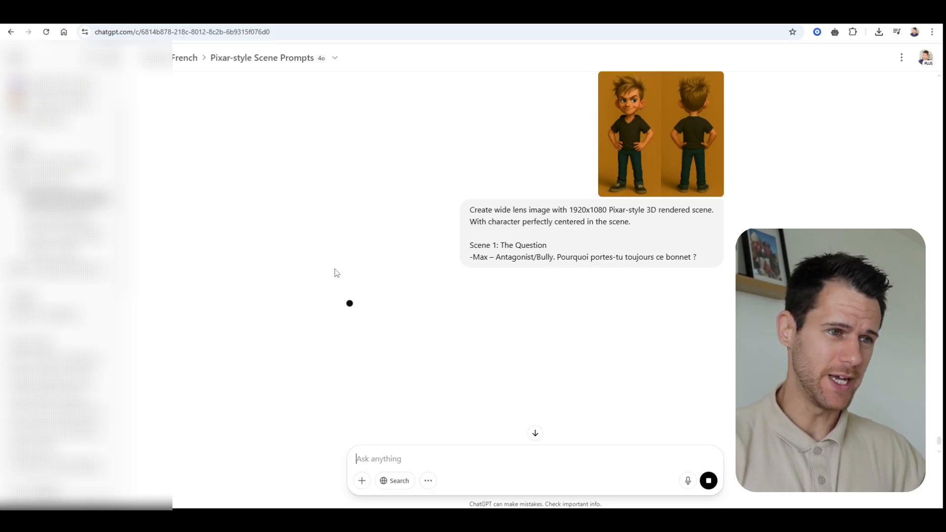
# Step: Send the request "Give me the SEO for this story... Follow the instructions of previous stories", with the misspelled "instrutions" corrected
pyautogui.write('Give me the SEO for this story... Follow the instrutions of previous stories')
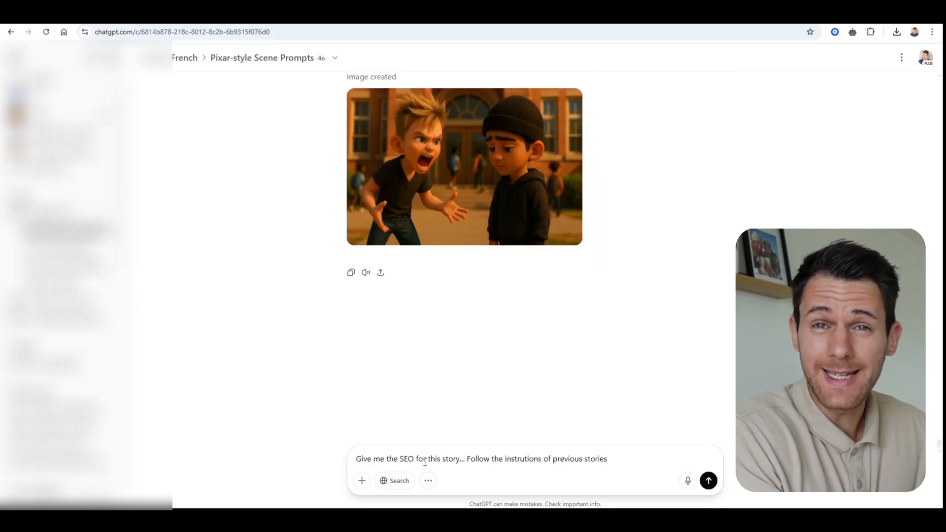
pyautogui.rightClick(523, 461)
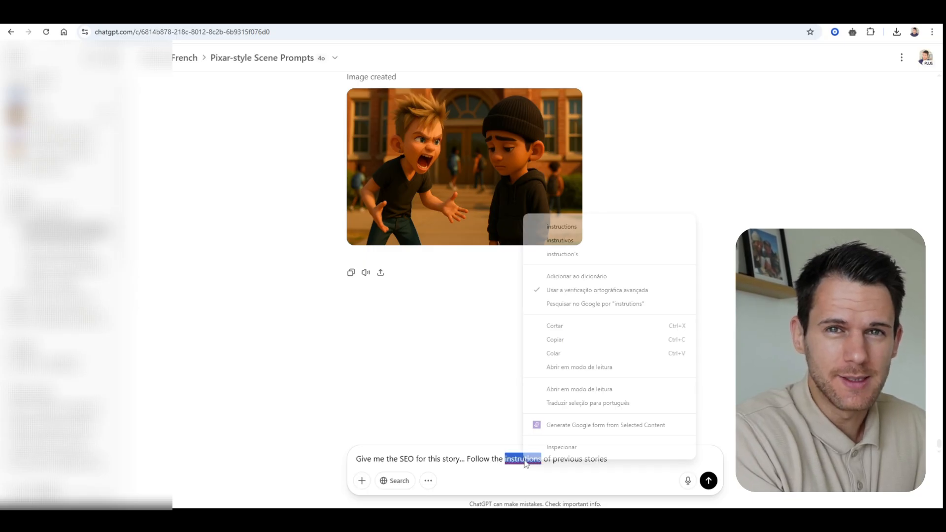
pyautogui.click(580, 228)
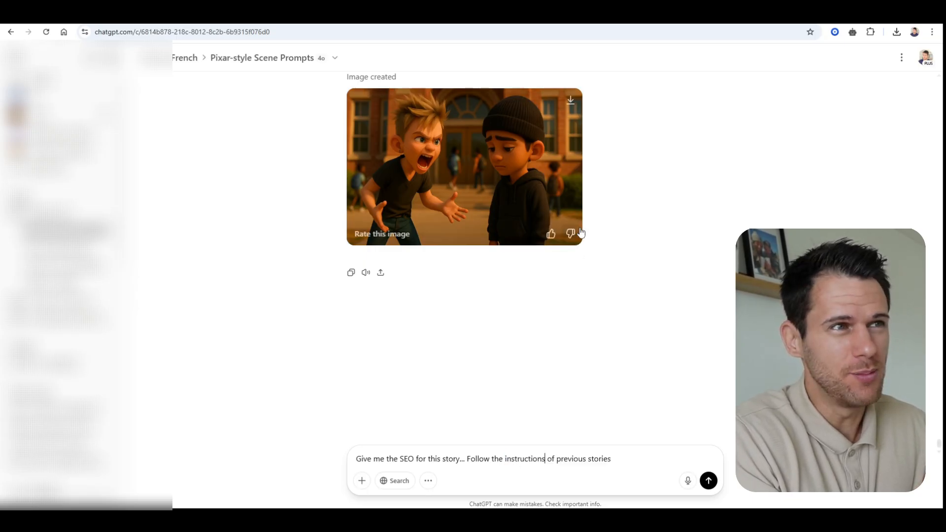
pyautogui.click(708, 480)
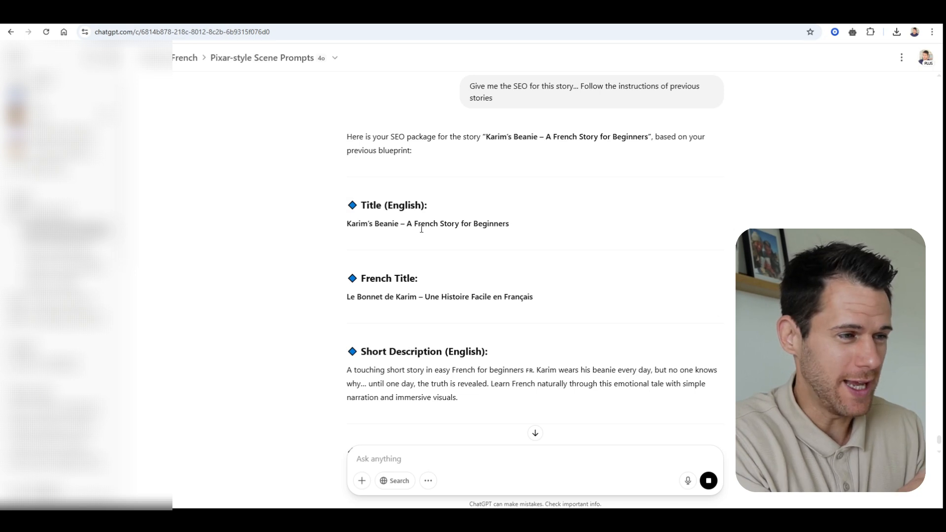
# Step: Review the story's SEO package, covering the English and French titles, short descriptions, hashtags and YouTube tags
pyautogui.scroll(-1, 432, 260)
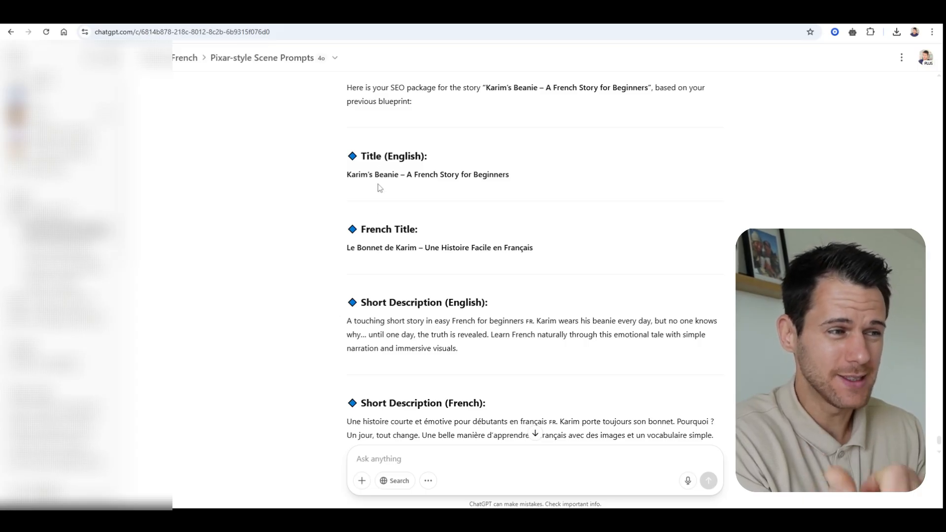
pyautogui.scroll(-2, 380, 188)
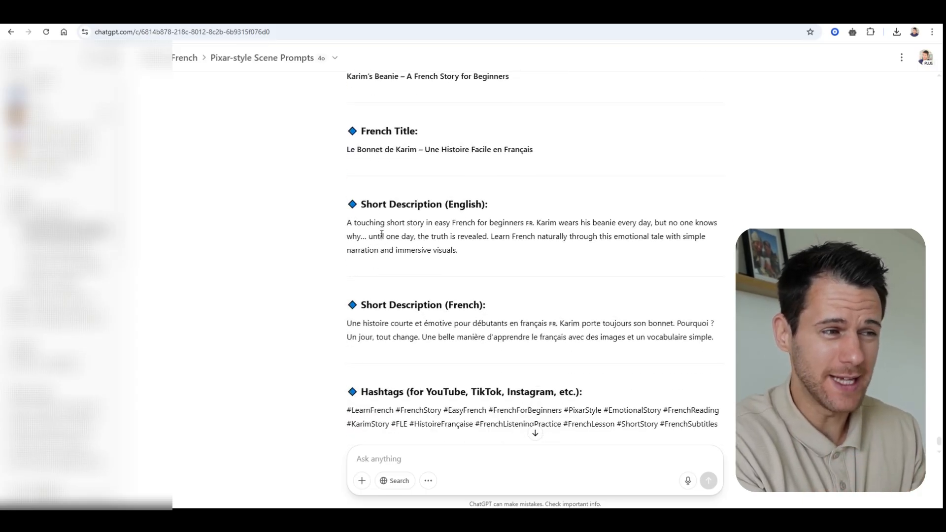
pyautogui.scroll(-2, 381, 234)
pyautogui.scroll(-1, 400, 254)
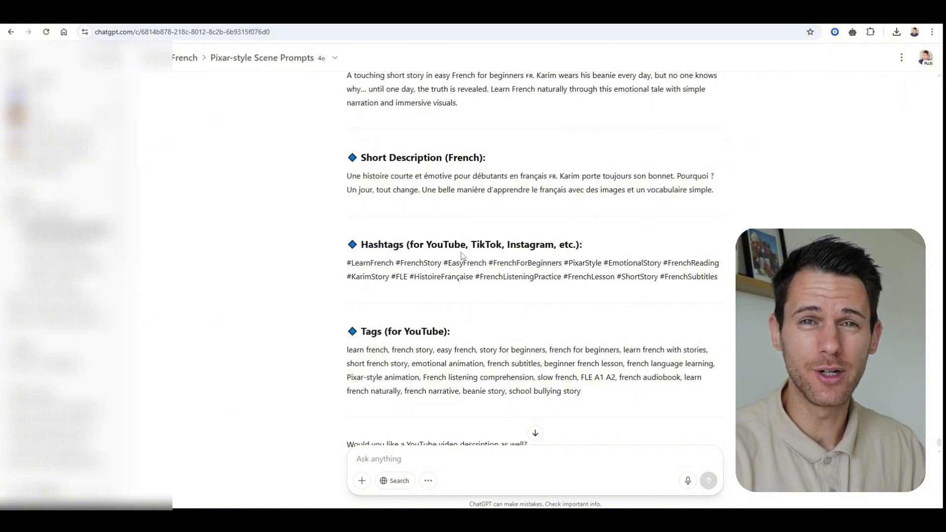
pyautogui.scroll(-2, 415, 327)
pyautogui.scroll(6, 403, 293)
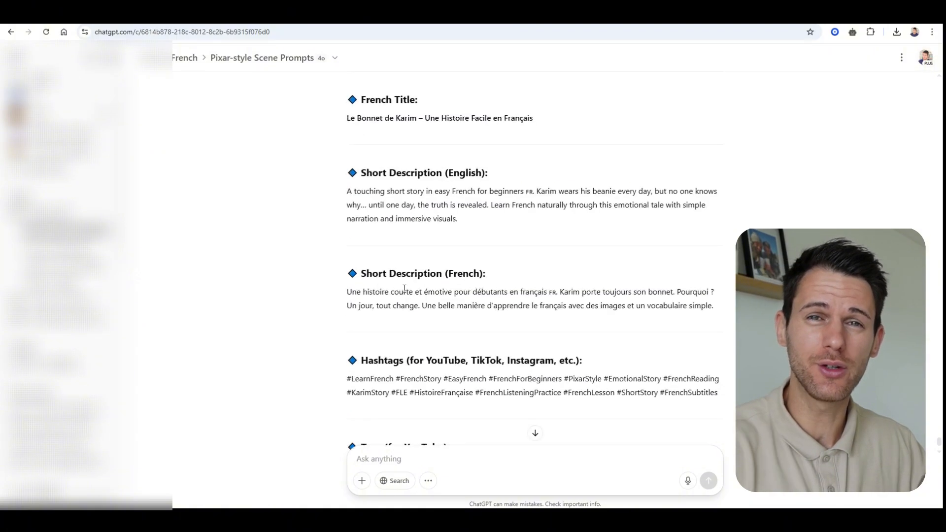
pyautogui.scroll(-5, 414, 289)
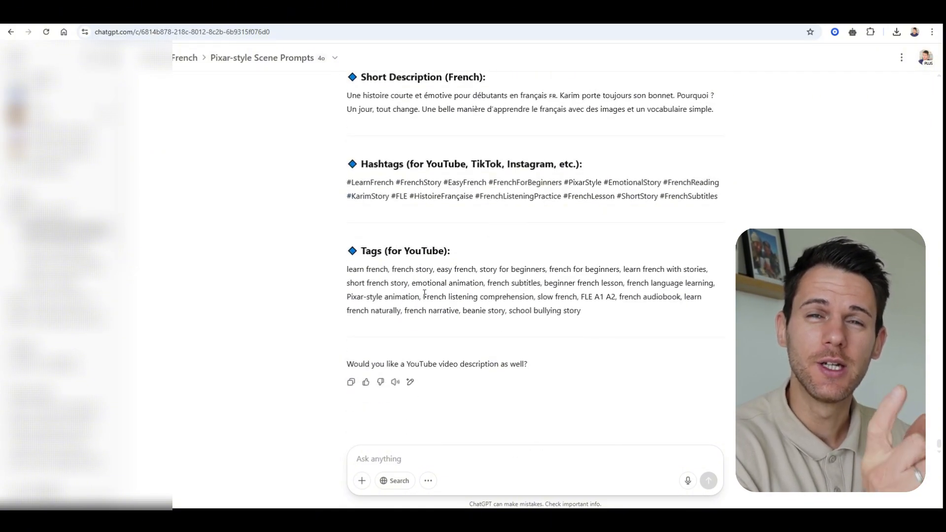
pyautogui.click(431, 461)
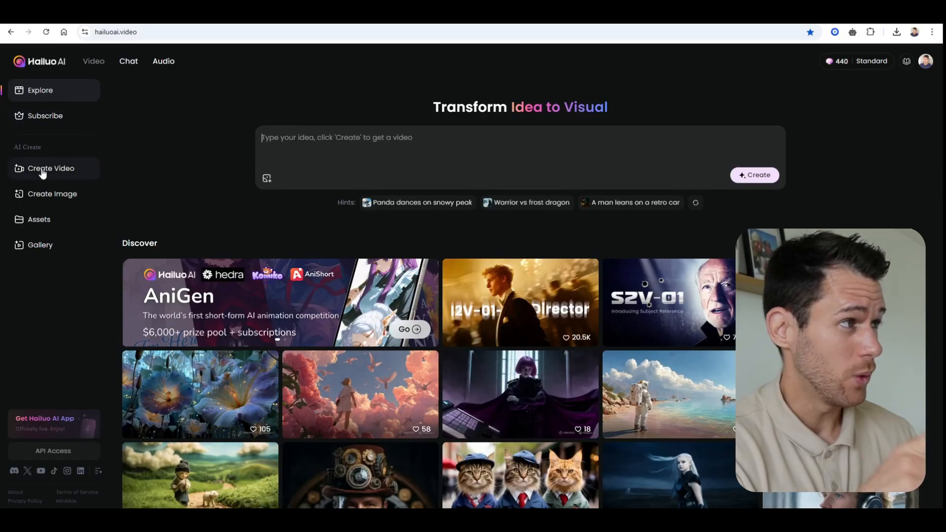
# Step: In Hailuo AI, start a new image-to-video creation and upload the "scene 1" picture as its source image
pyautogui.click(42, 172)
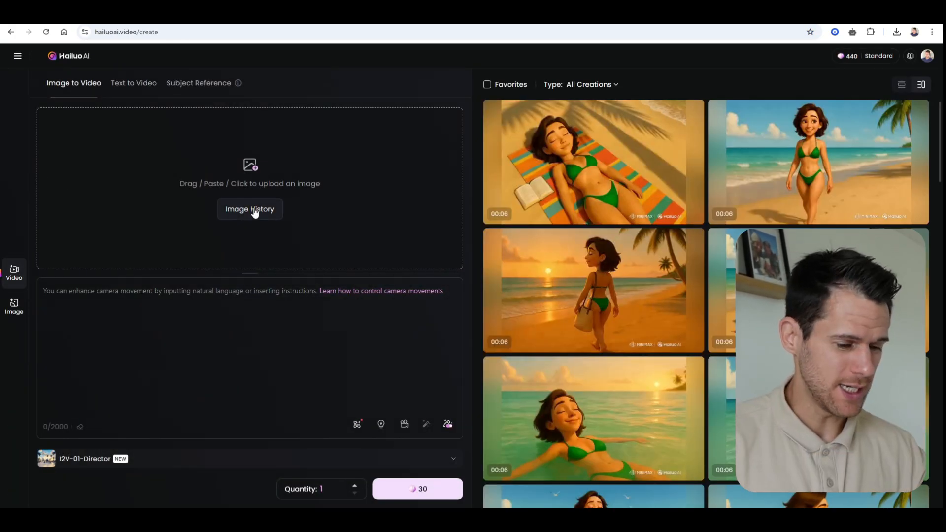
pyautogui.click(254, 211)
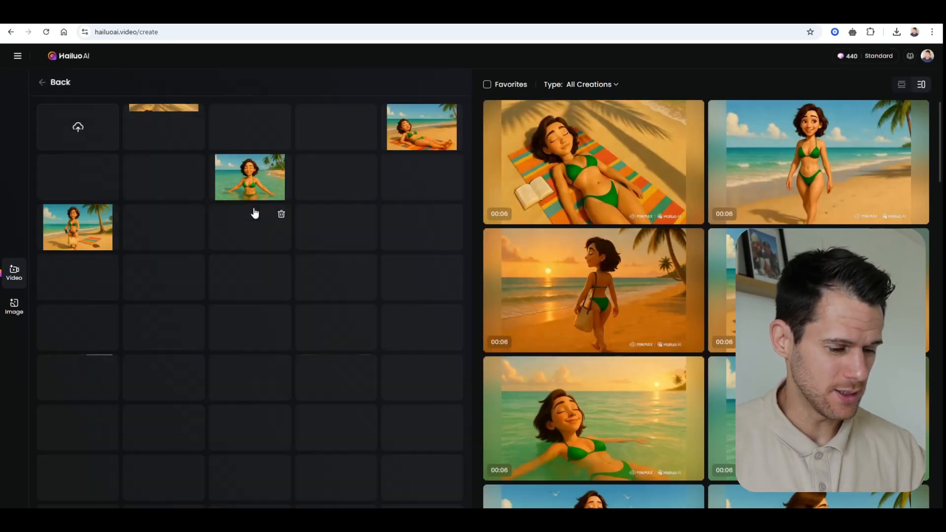
pyautogui.click(77, 127)
pyautogui.doubleClick(453, 90)
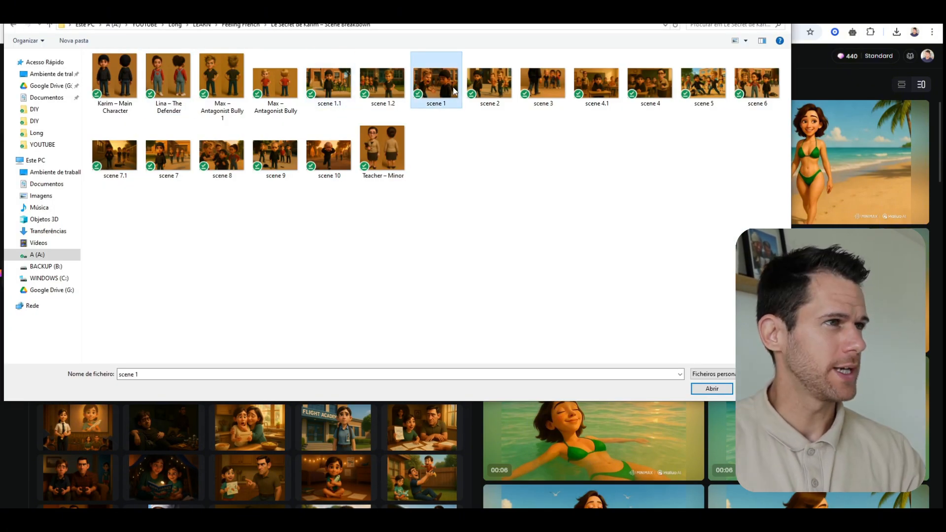
# Step: Enter the full "Scene 1: The Question" text as the video prompt and add "Shouldn't do: Sudden Moves" above it, separated by a blank line
pyautogui.click(204, 302)
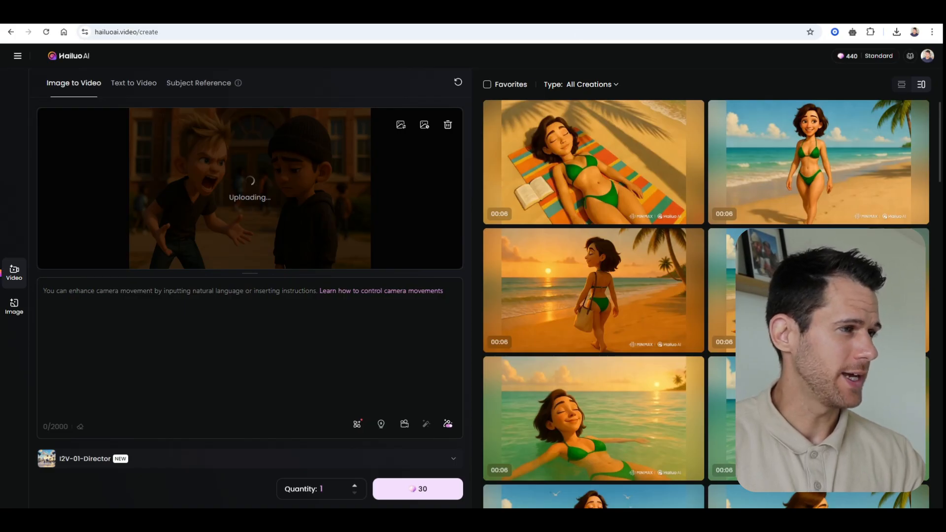
pyautogui.write('Scene 1: The Question Pourquoi portes-tu toujours ce bonnet ? 🎦 Outside a school building in the morning. Karim walks alone wearing a dark beanie. In the background, Max and his friends laugh loudly. The sun is shining. Karim looks down, expression closed.')
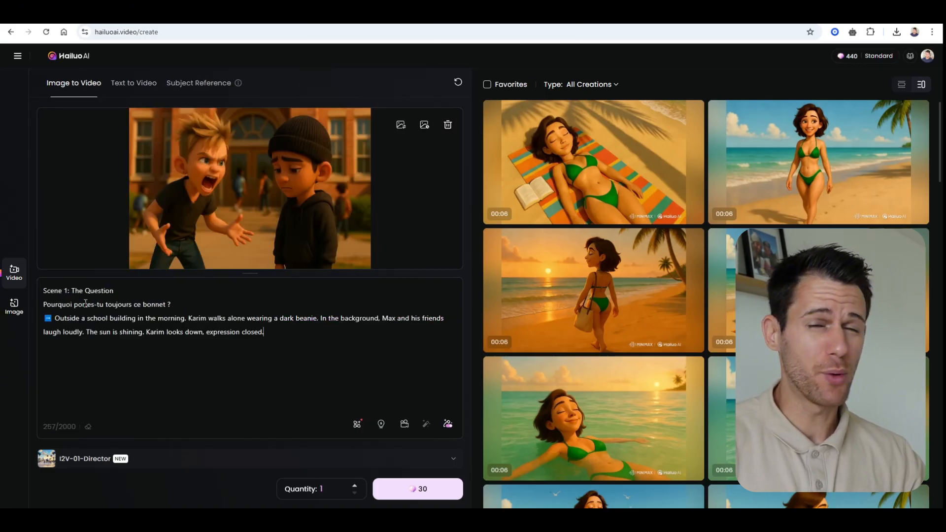
pyautogui.click(48, 290)
pyautogui.press('Return')
pyautogui.press('Return')
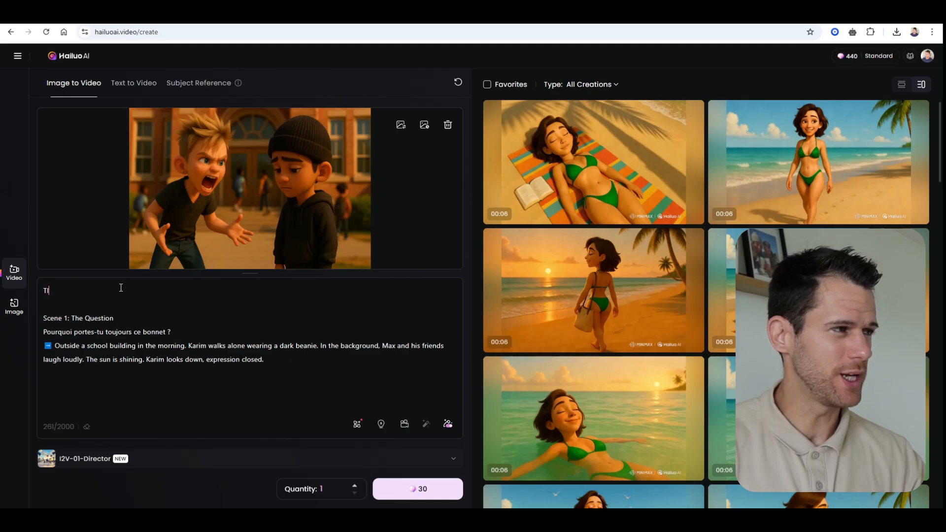
pyautogui.write('S')
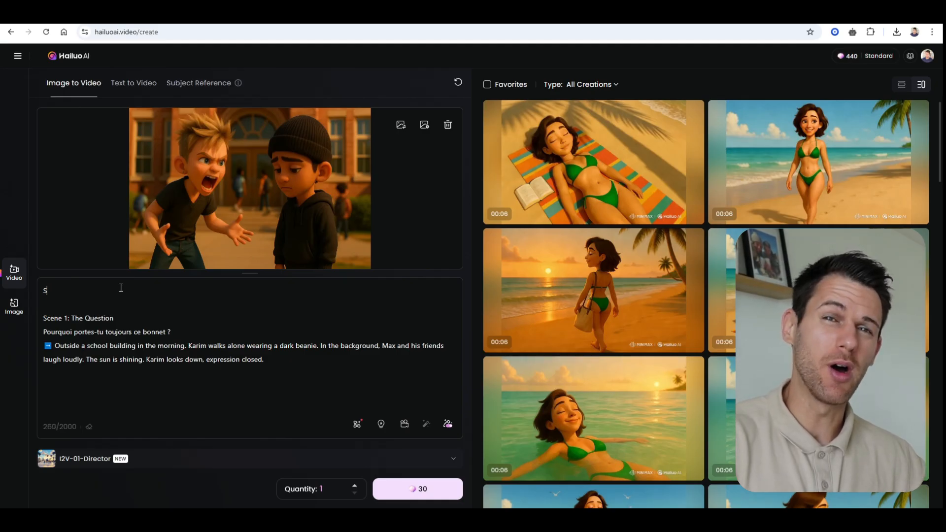
pyautogui.write('houldn')
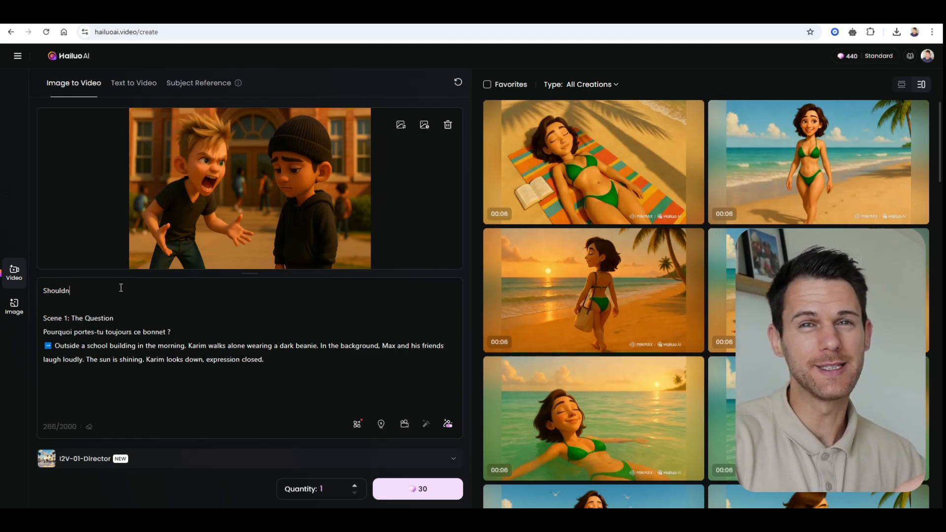
pyautogui.write("'t do")
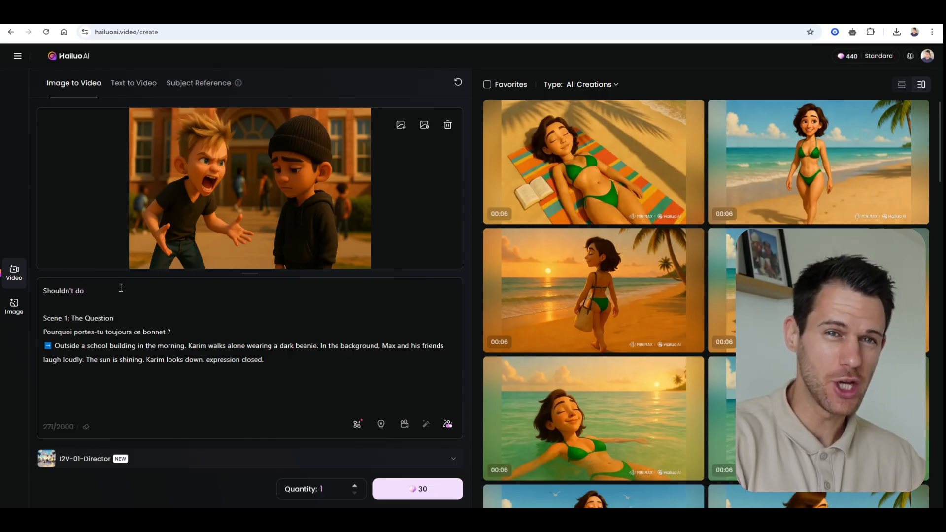
pyautogui.write(': ')
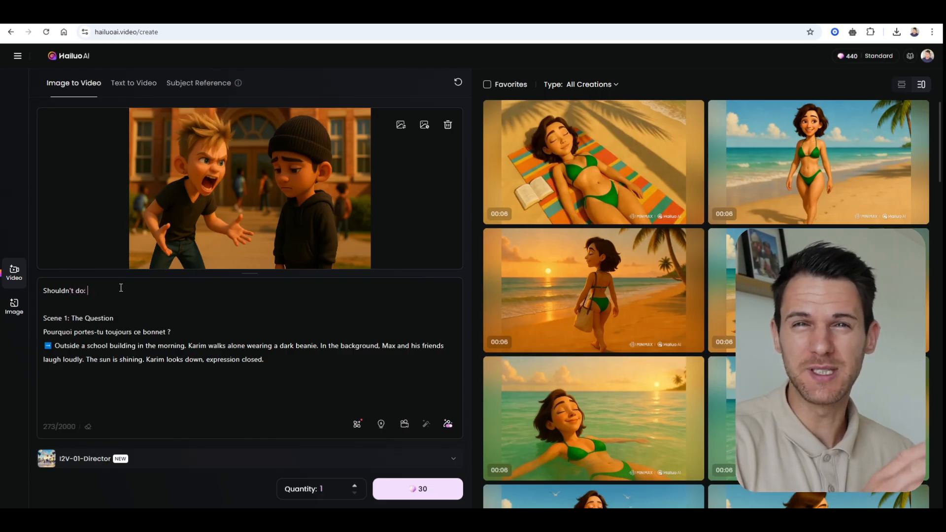
pyautogui.write('Sudden ')
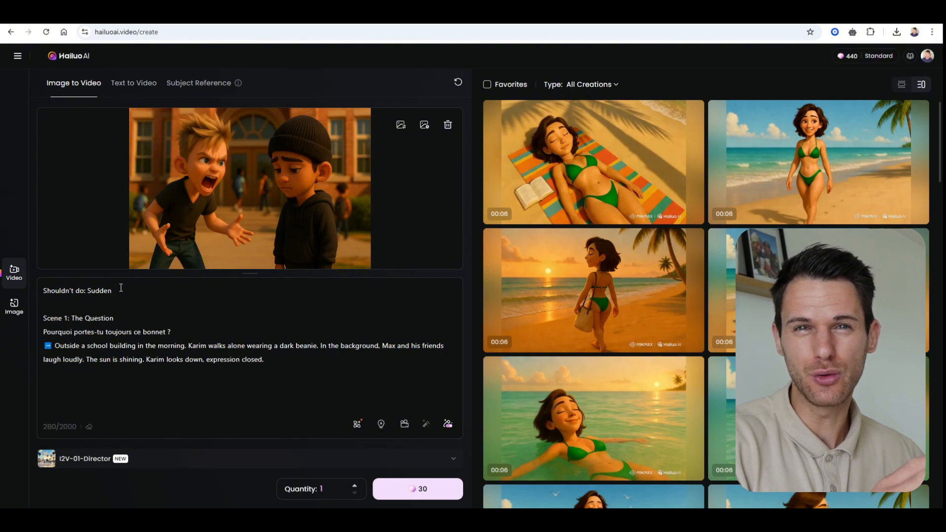
pyautogui.write('Moves')
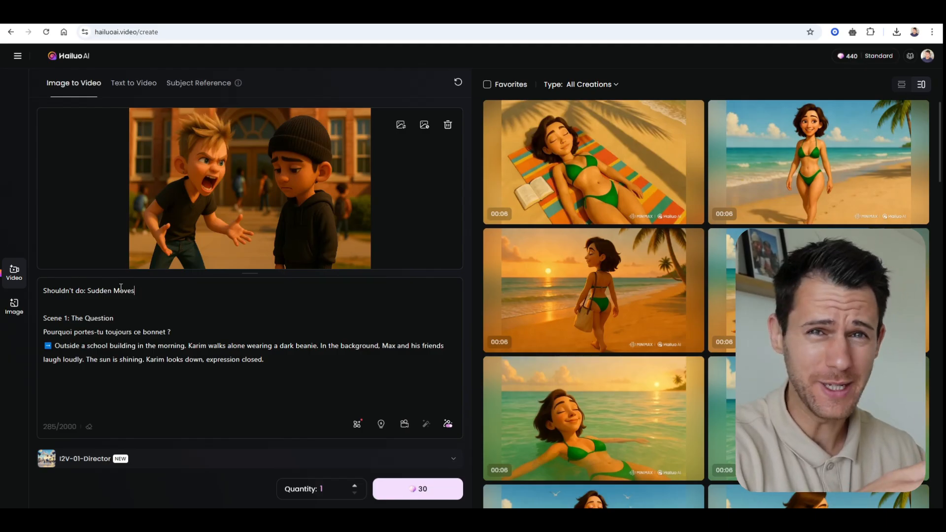
# Step: Add the line "The light hair guy screams at the other guy" below "Shouldn't do: Sudden Moves" and generate the video
pyautogui.press('Return')
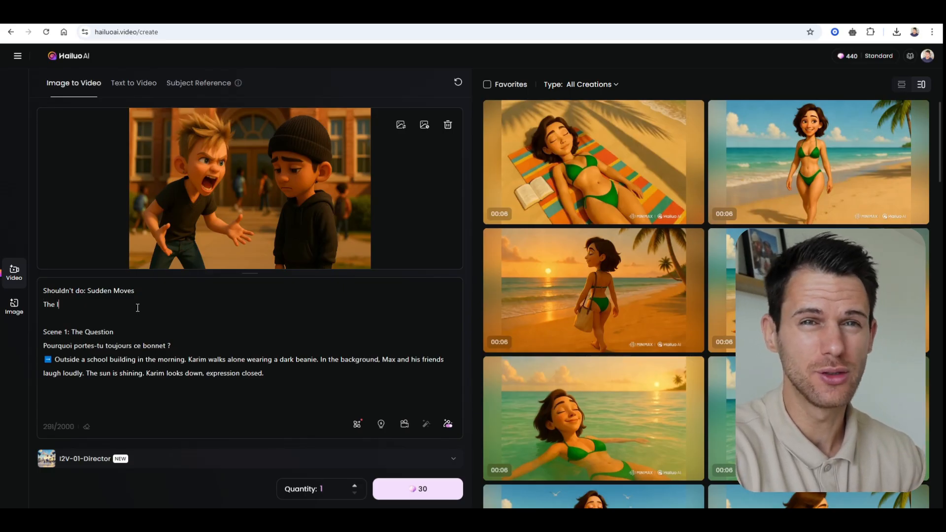
pyautogui.write('t')
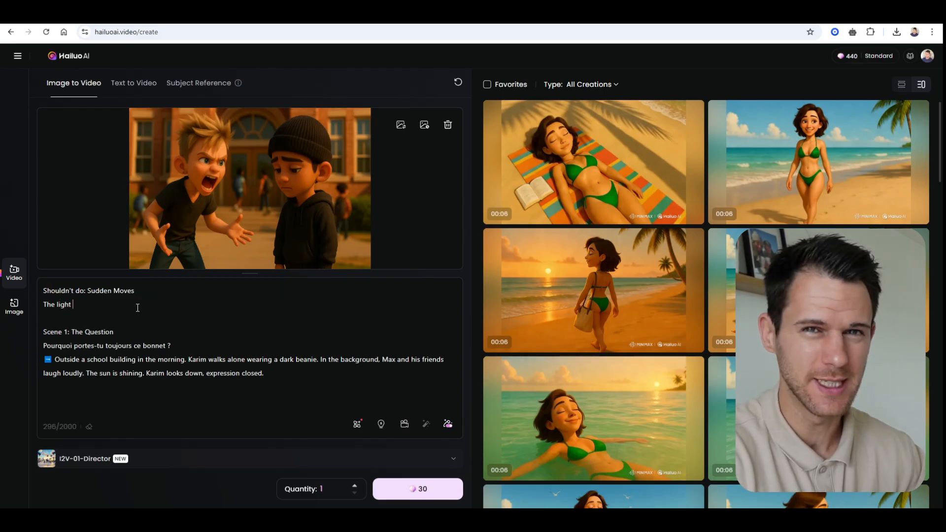
pyautogui.write(' hair guy screams a')
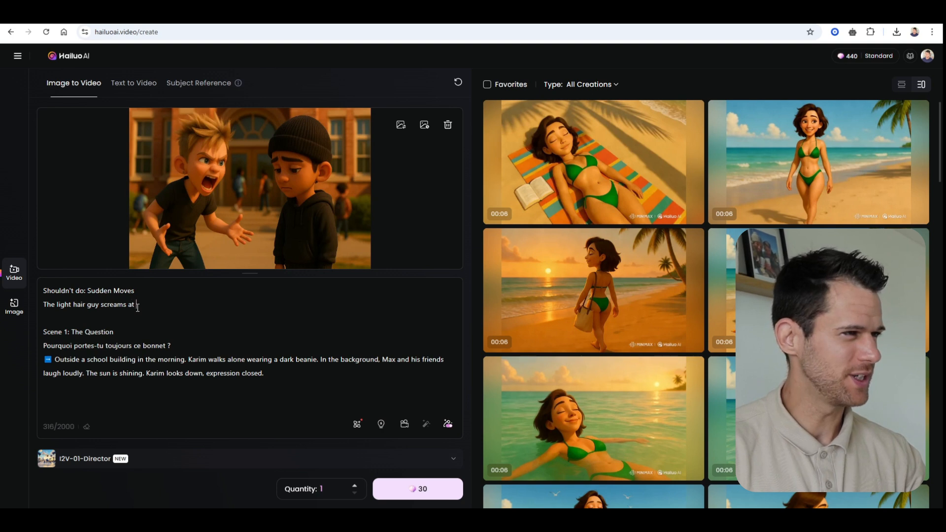
pyautogui.write('the other guy')
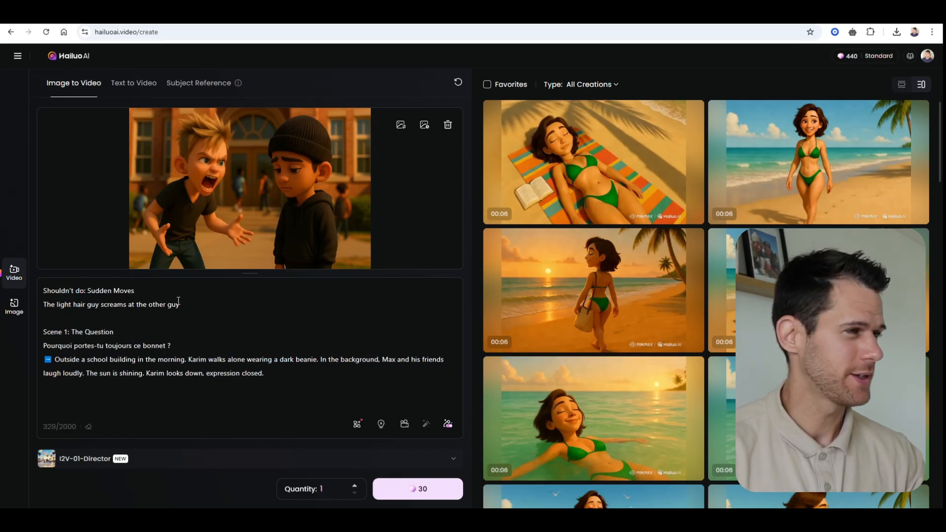
pyautogui.click(424, 489)
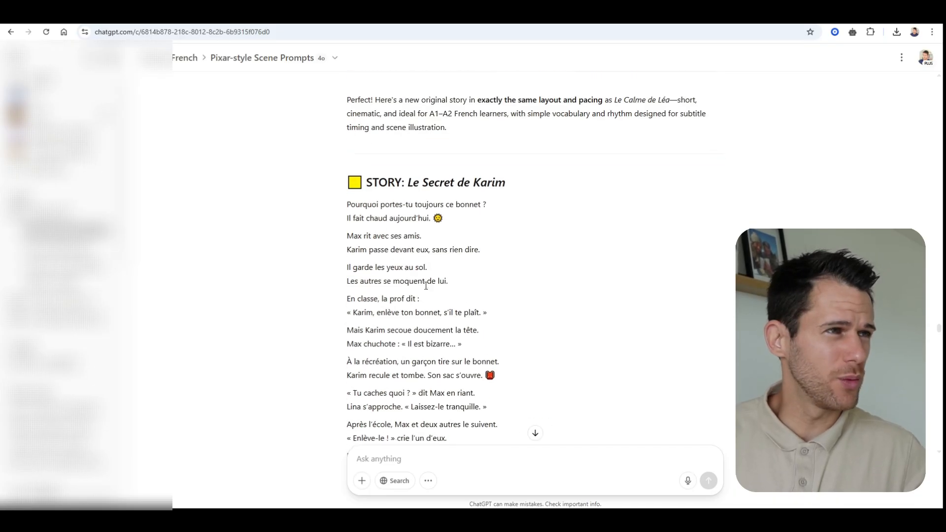
# Step: Copy the full French text of "Le Secret de Karim" from ChatGPT and paste it into the empty ElevenLabs Studio project
pyautogui.moveTo(348, 208); pyautogui.dragTo(420, 312)
pyautogui.scroll(-4, 422, 283)
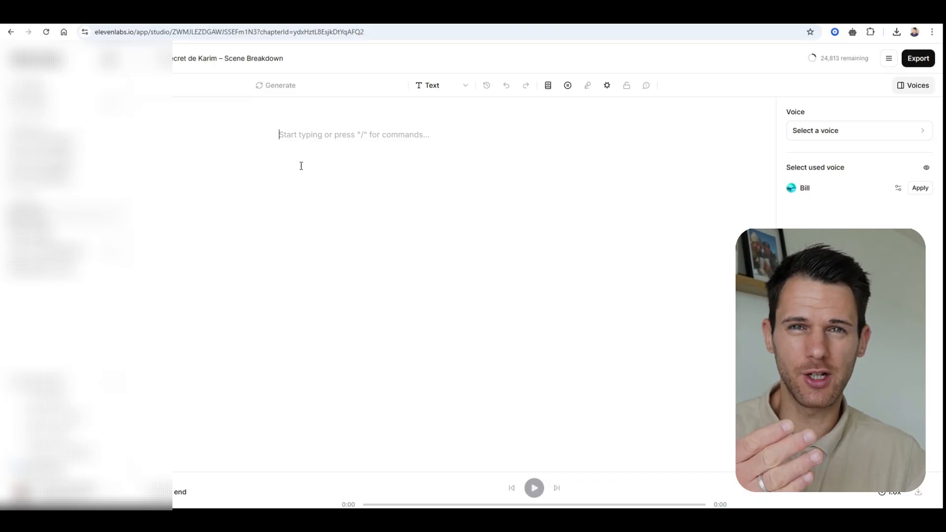
pyautogui.hotkey('ctrl', 'v')
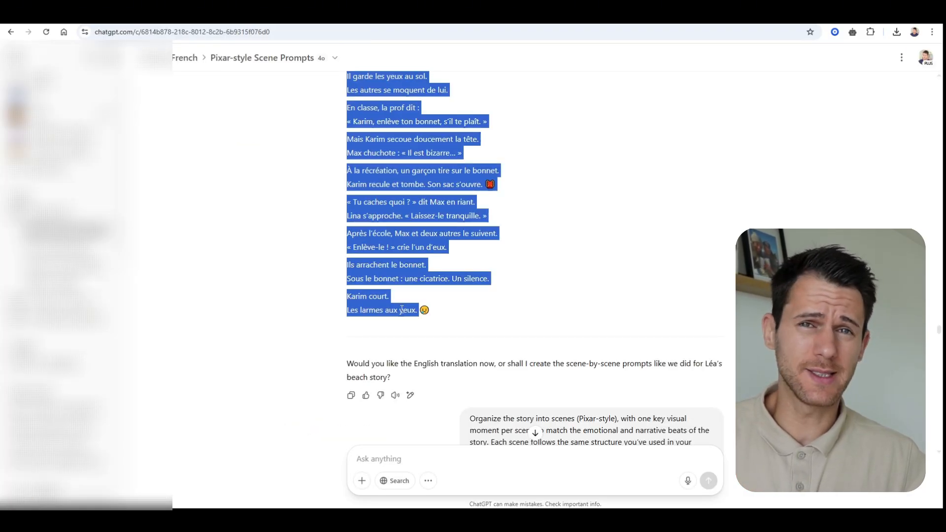
# Step: In ChatGPT, paste the French story as a message, add "Translate to english" two lines below it, and send it
pyautogui.click(518, 443)
pyautogui.hotkey('ctrl', 'v')
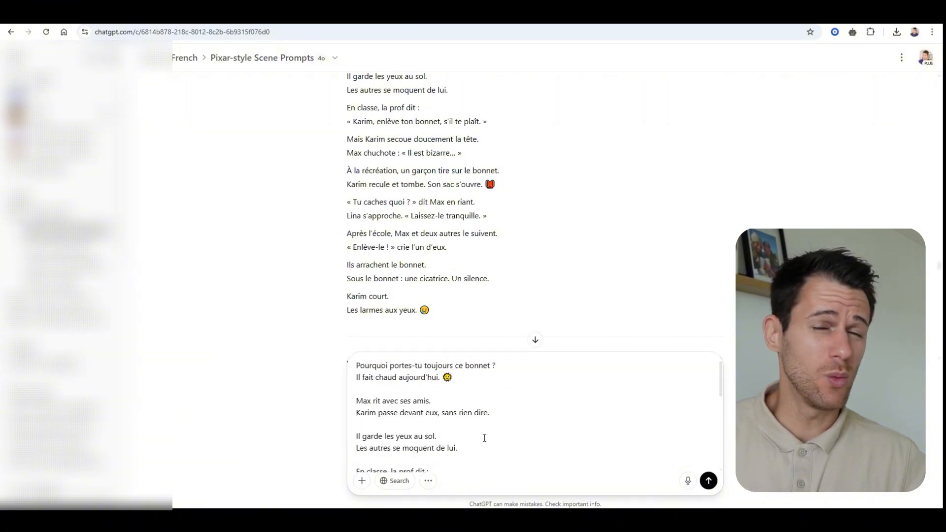
pyautogui.moveTo(722, 381); pyautogui.dragTo(704, 476)
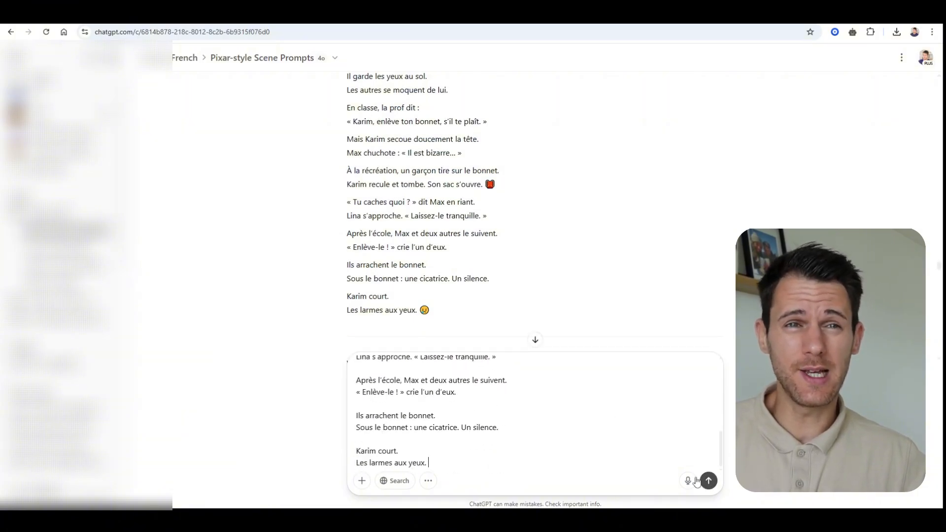
pyautogui.hotkey('shift', 'Return')
pyautogui.hotkey('shift', 'Return')
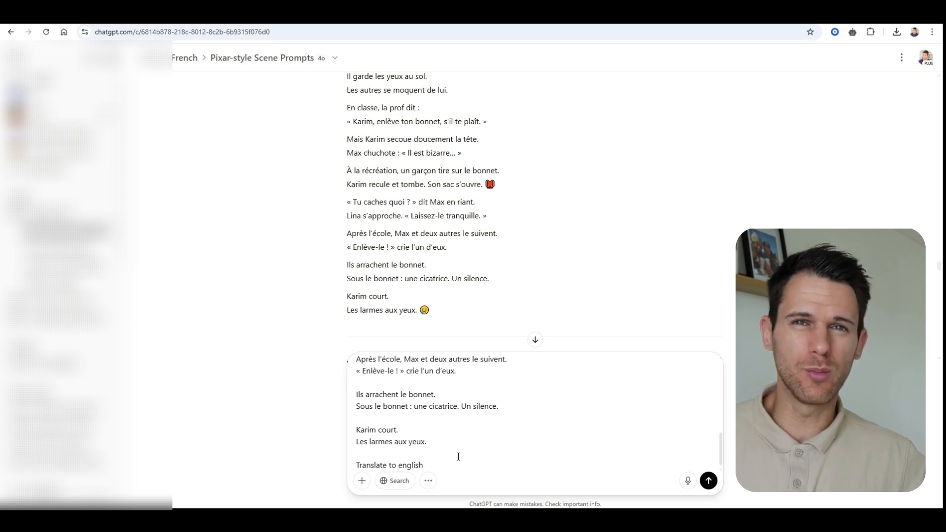
pyautogui.press('Return')
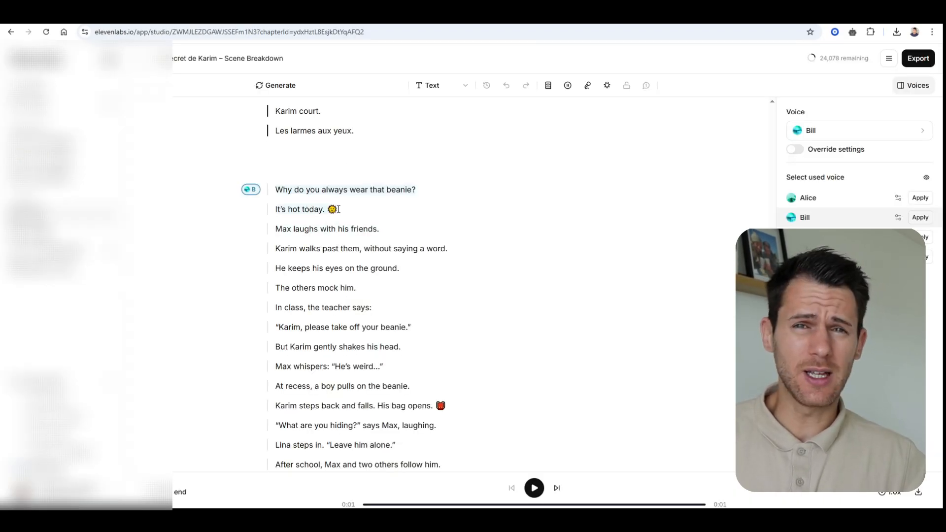
# Step: In ElevenLabs, delete the emoji after "It's hot today." and apply the Alice voice to "Karim, please take off your beanie."
pyautogui.click(338, 209)
pyautogui.press('BackSpace')
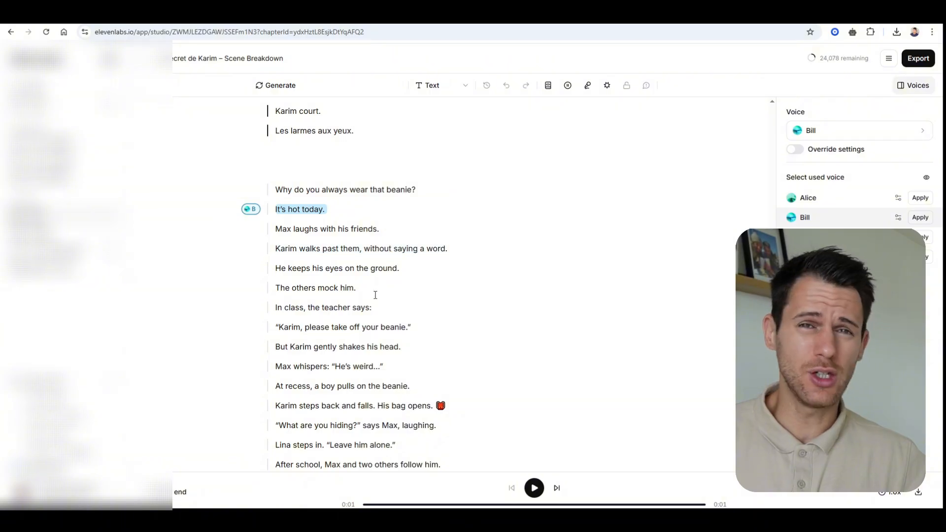
pyautogui.click(410, 327)
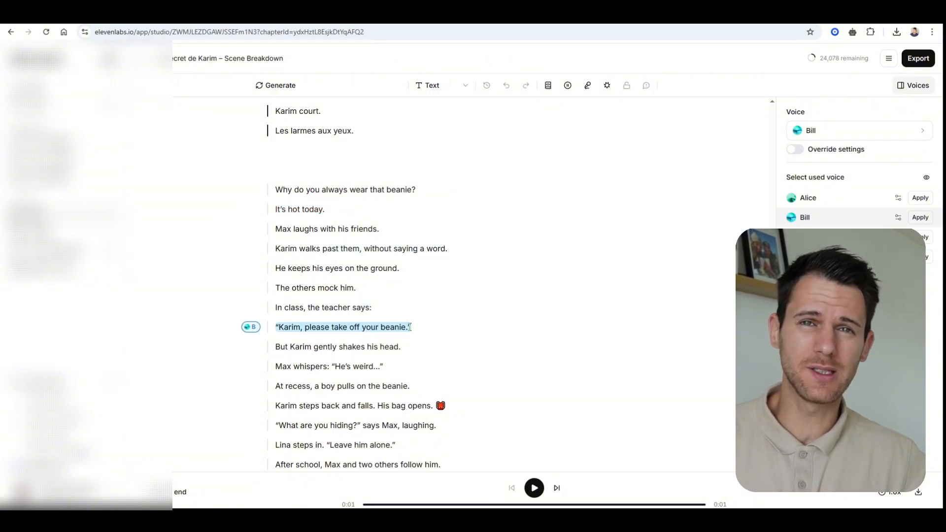
pyautogui.moveTo(429, 327); pyautogui.dragTo(284, 322)
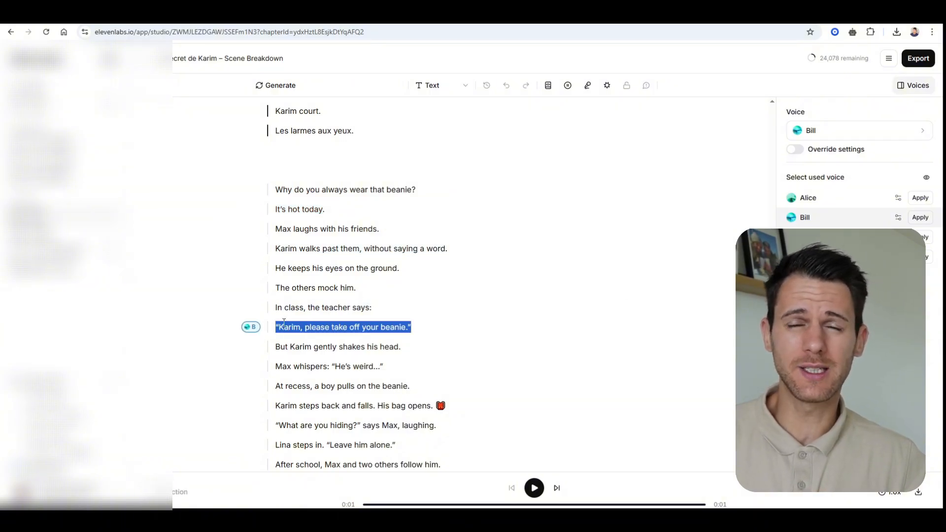
pyautogui.click(443, 323)
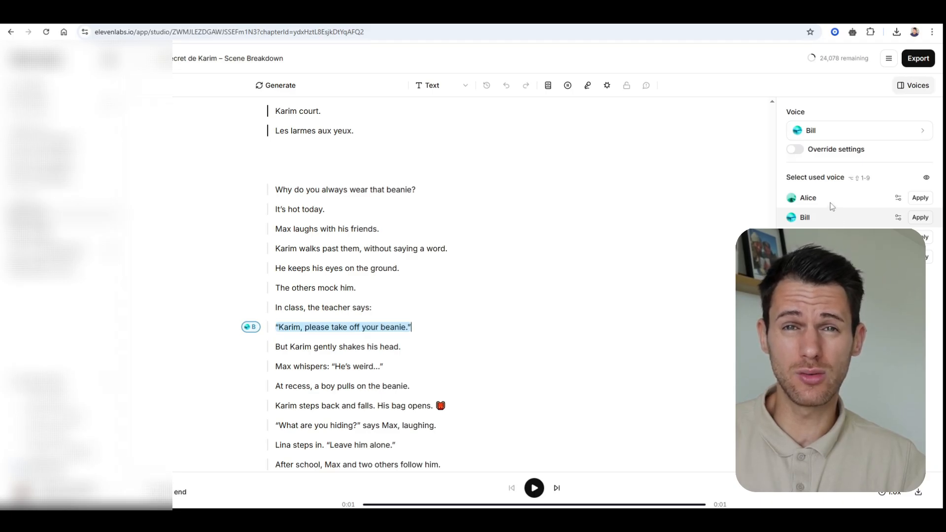
pyautogui.click(909, 200)
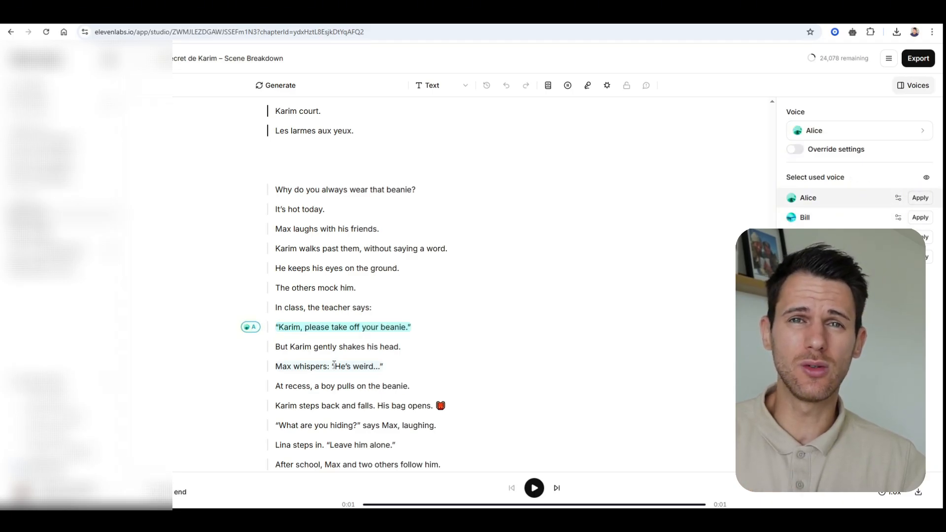
# Step: Apply the Eric voice to the quoted words "He's weird..." in the line where Max whispers
pyautogui.scroll(-1, 309, 365)
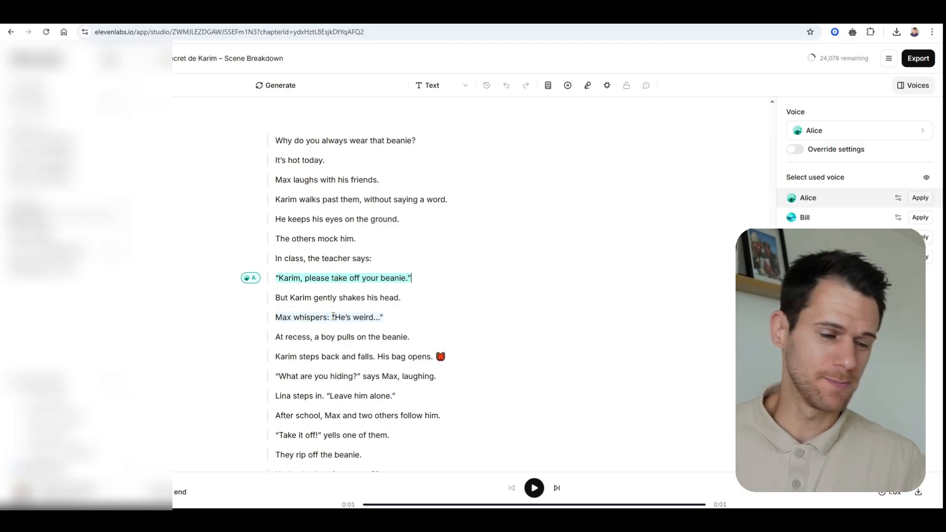
pyautogui.moveTo(333, 317); pyautogui.dragTo(384, 317)
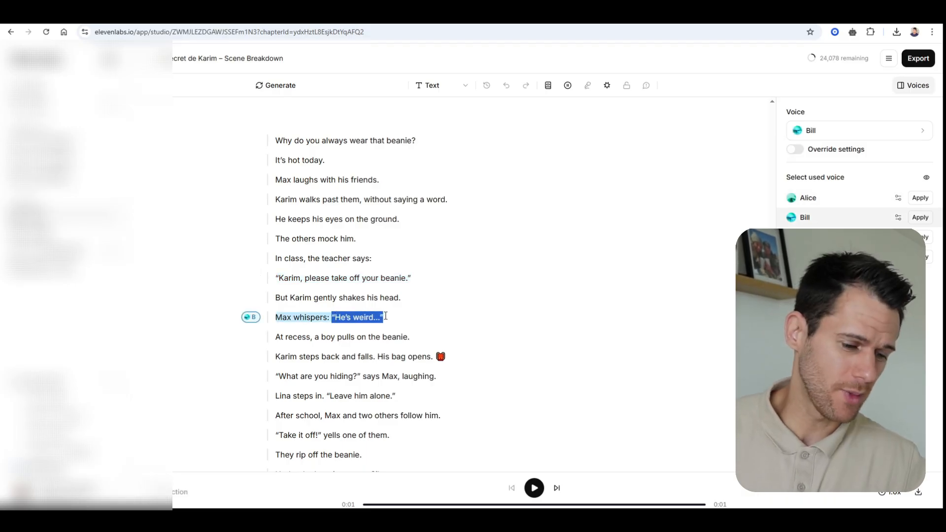
pyautogui.click(919, 237)
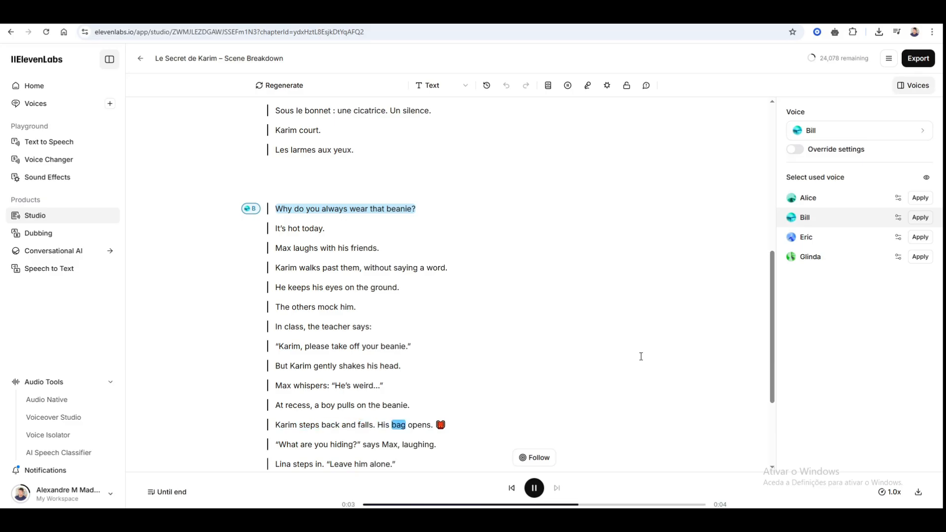
# Step: Delete the backpack emoji from the English and French lines about Karim falling, and export the narration as a single MP3 file
pyautogui.scroll(-3, 583, 357)
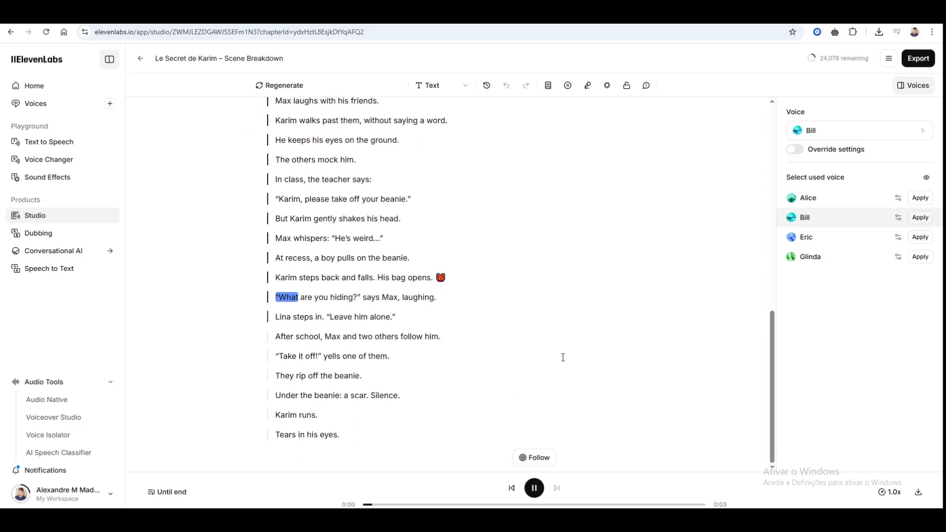
pyautogui.scroll(1, 563, 357)
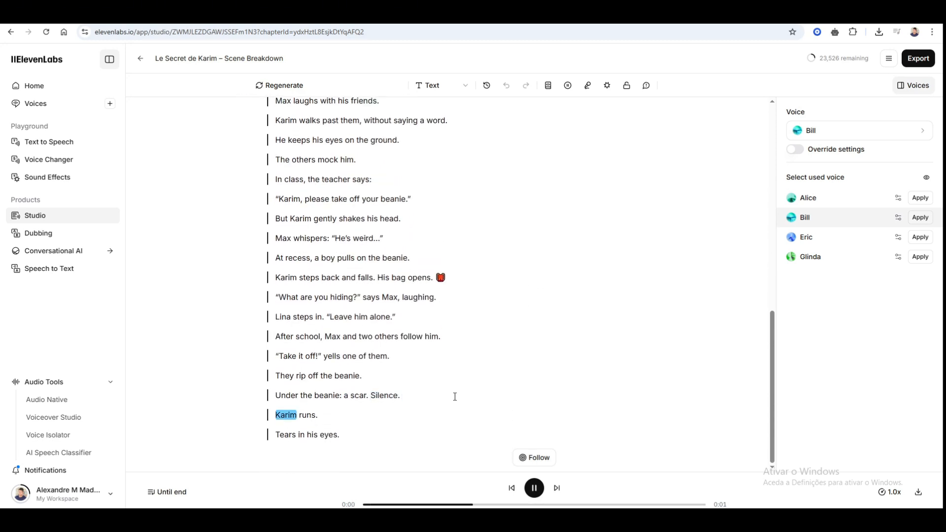
pyautogui.click(447, 278)
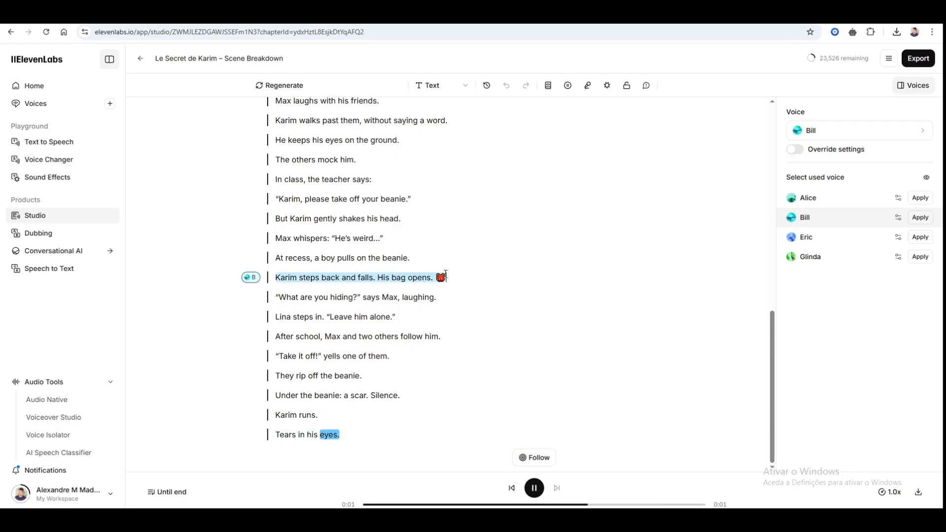
pyautogui.press('BackSpace')
pyautogui.scroll(7, 513, 325)
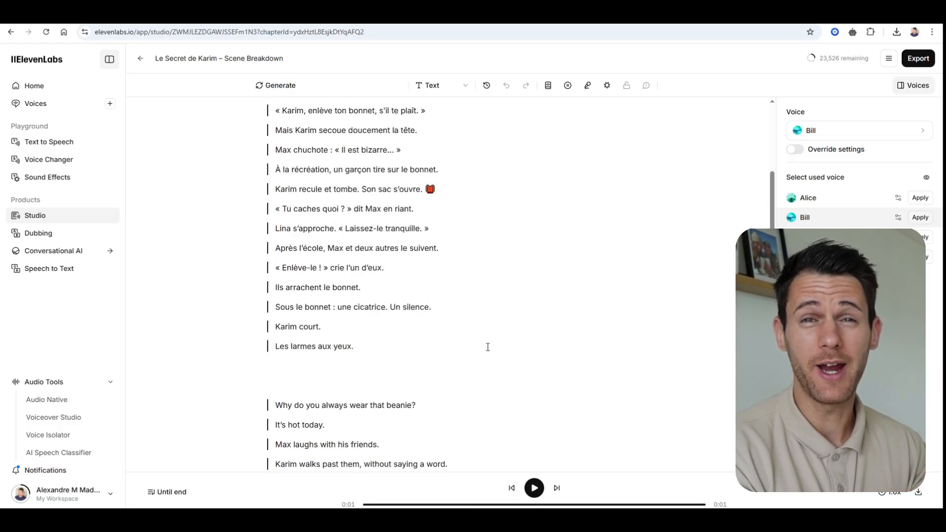
pyautogui.click(446, 189)
pyautogui.click(915, 58)
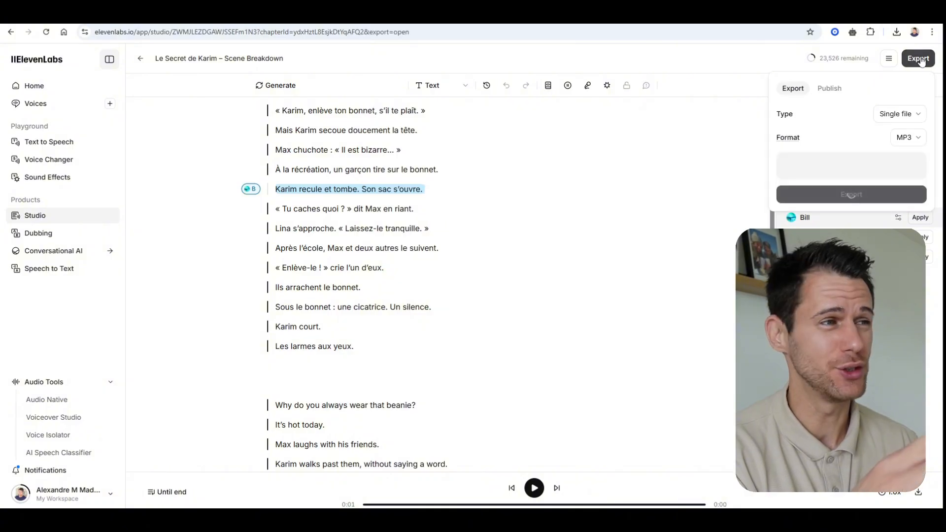
pyautogui.click(834, 202)
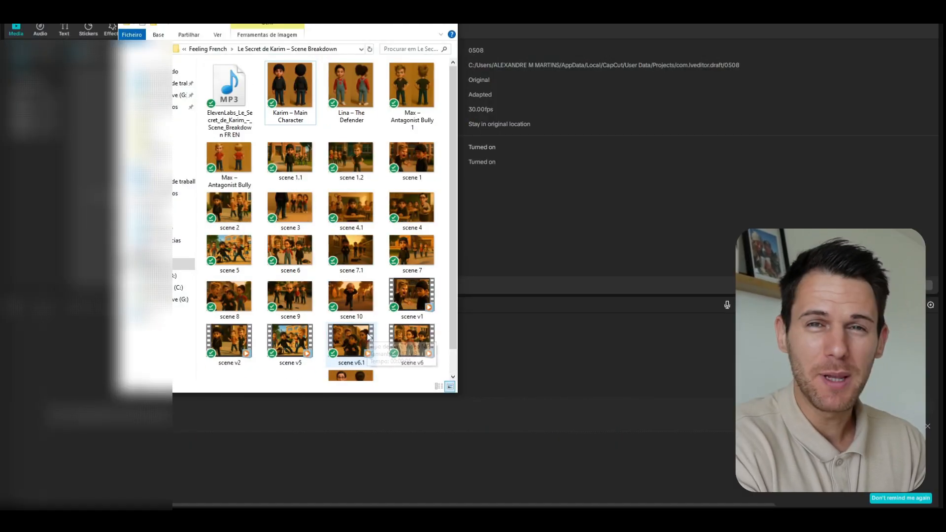
# Step: In CapCut, place the ElevenLabs narration MP3 on the timeline and add the 14 numbered scene images above it
pyautogui.moveTo(236, 107); pyautogui.dragTo(172, 445)
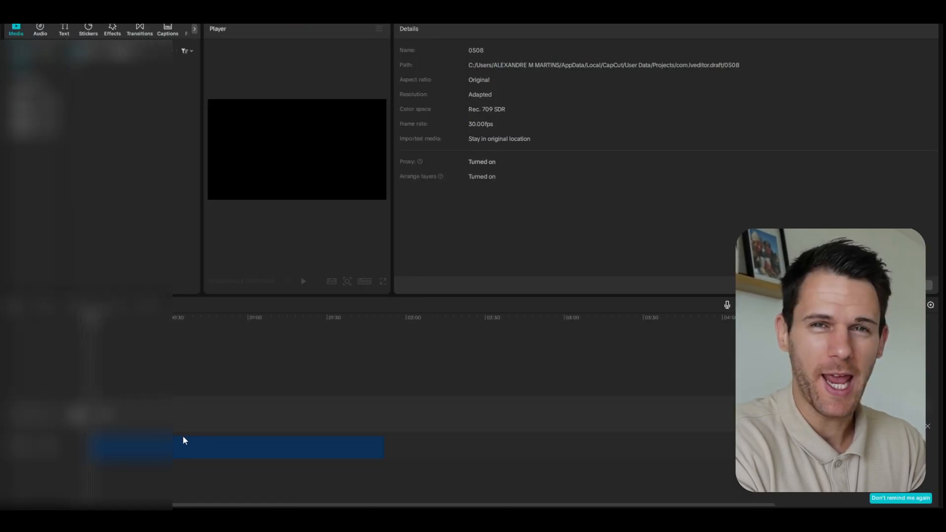
pyautogui.hotkey('alt', 'Tab')
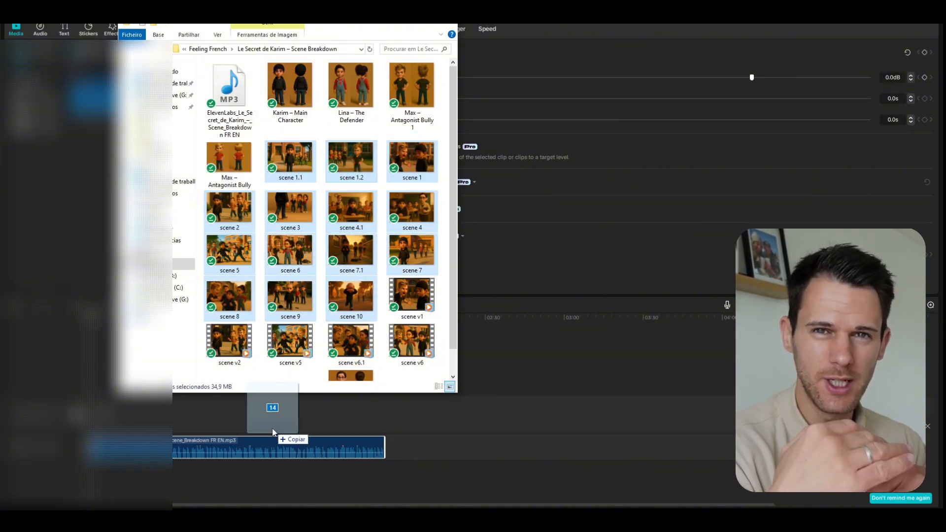
pyautogui.moveTo(273, 430); pyautogui.dragTo(270, 429)
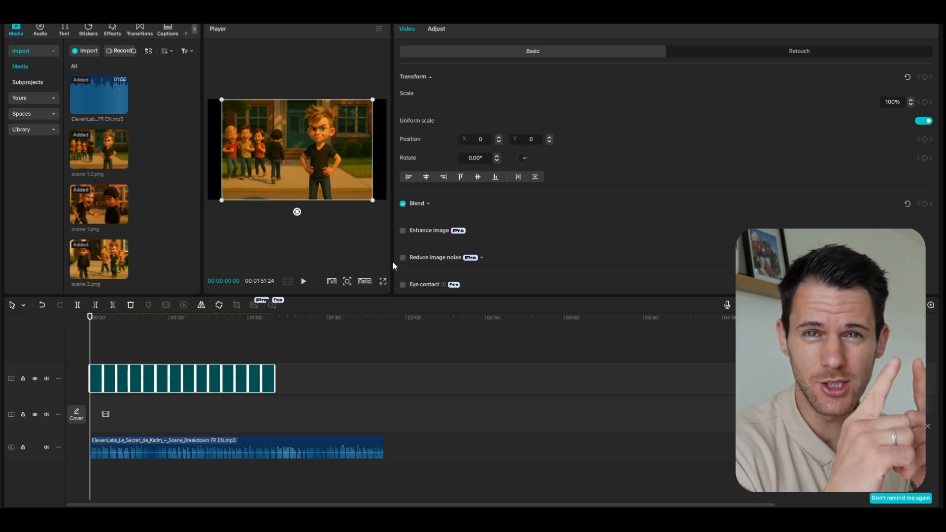
# Step: Enlarge the player preview and move all the scene image clips down onto the main video track
pyautogui.moveTo(390, 261); pyautogui.dragTo(656, 268)
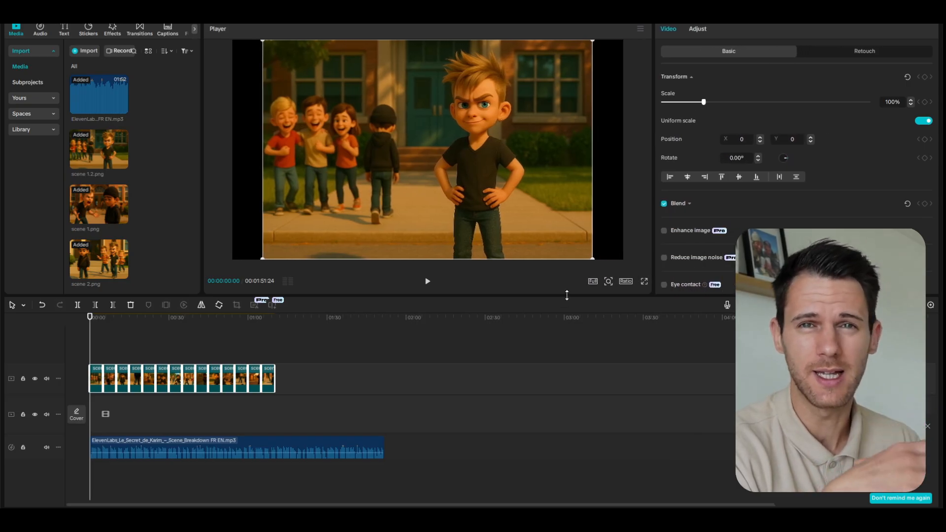
pyautogui.moveTo(567, 295); pyautogui.dragTo(567, 344)
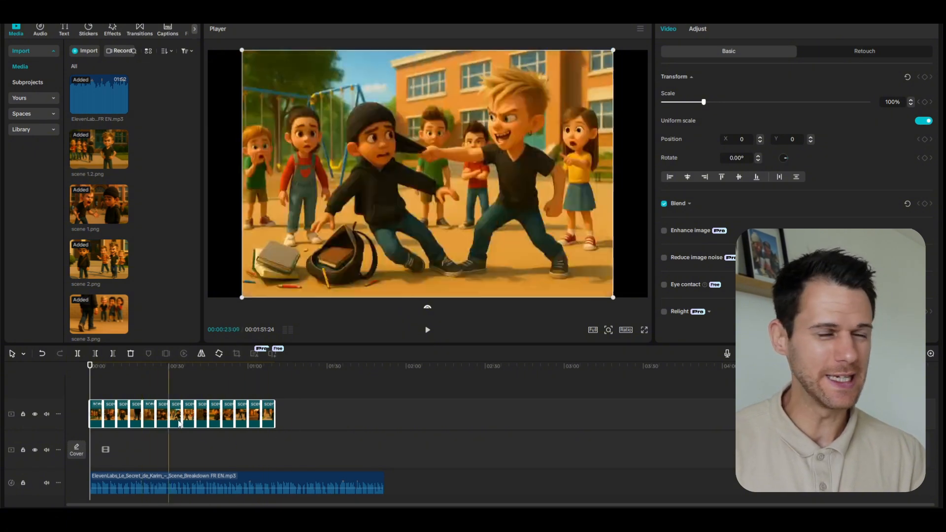
pyautogui.moveTo(267, 417); pyautogui.dragTo(268, 434)
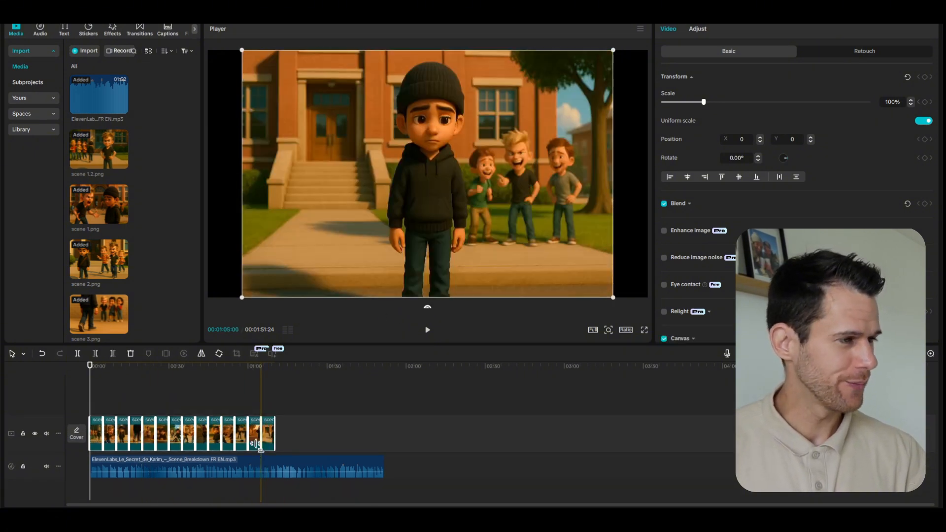
# Step: Find the pause in the narration MP3 at about 58 seconds, split the audio there and delete everything before the cut
pyautogui.scroll(2, 295, 433)
pyautogui.click(347, 435)
pyautogui.press('space')
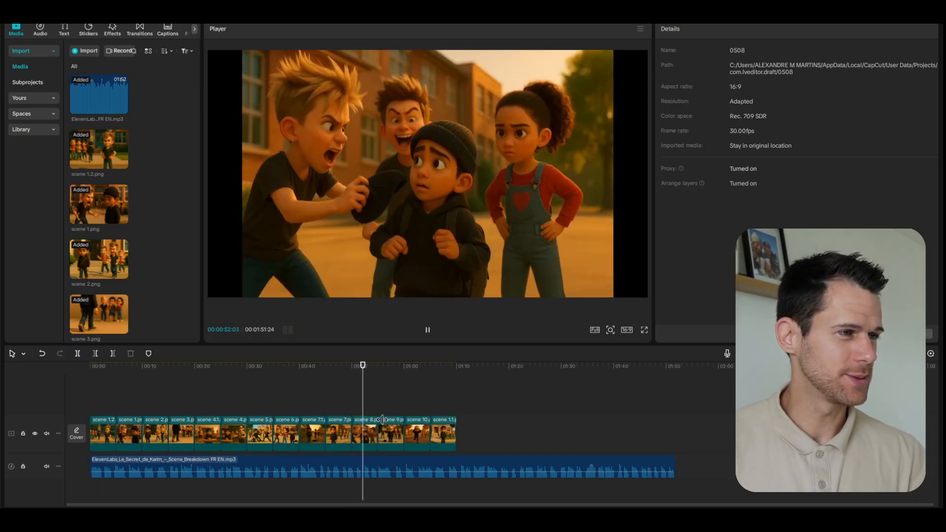
pyautogui.scroll(3, 385, 474)
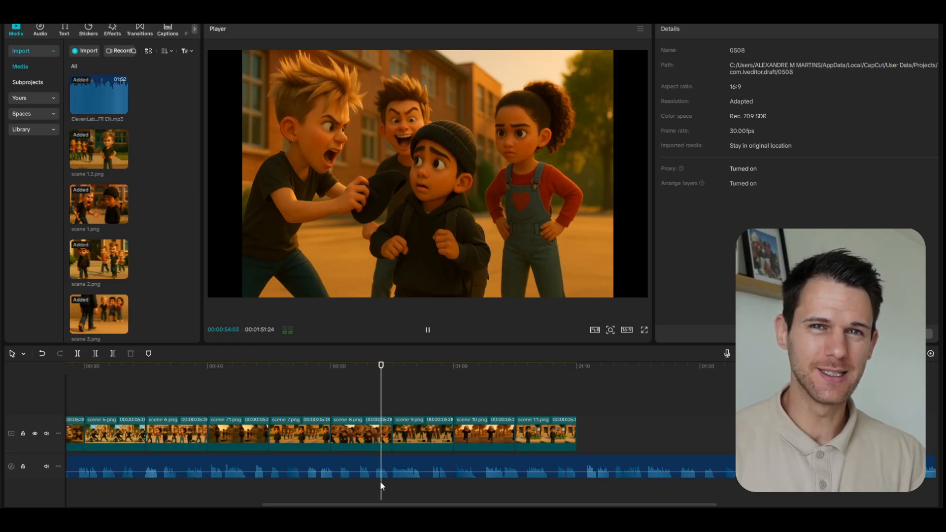
pyautogui.press('space')
pyautogui.click(380, 482)
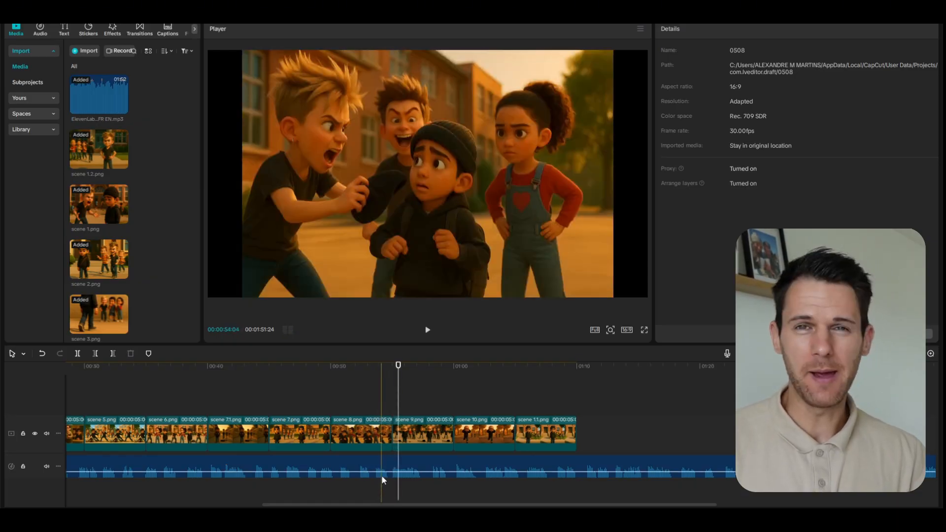
pyautogui.click(397, 469)
pyautogui.press('space')
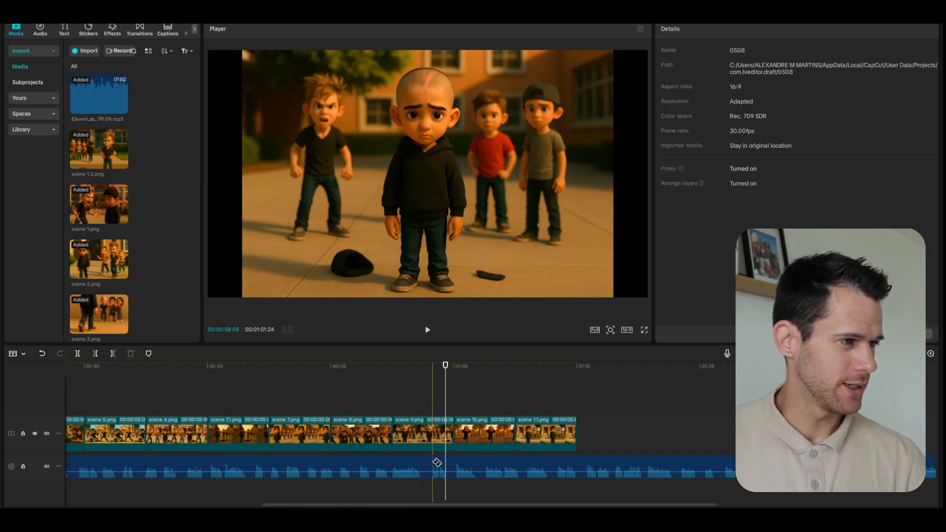
pyautogui.click(417, 466)
pyautogui.press('Delete')
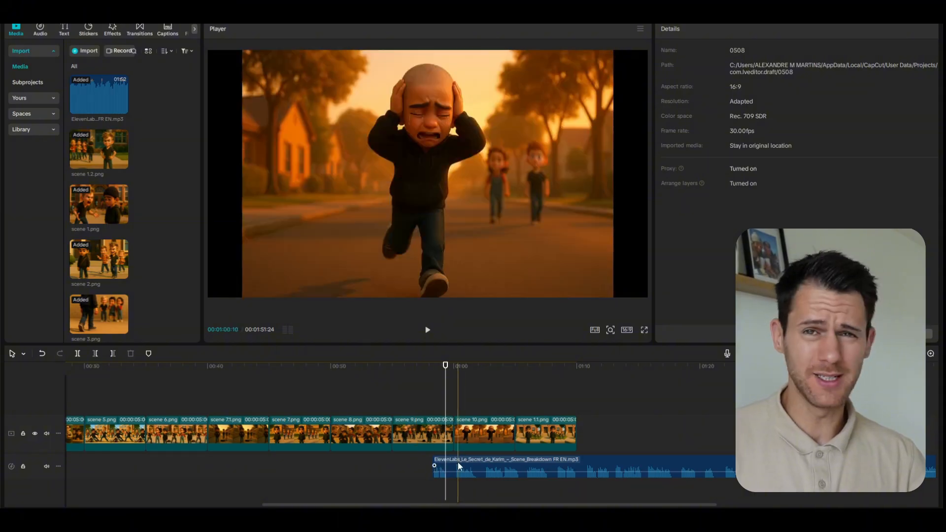
# Step: Move the remaining narration clip to the start of the timeline and play it from the beginning
pyautogui.moveTo(457, 462); pyautogui.dragTo(57, 462)
pyautogui.press('Home')
pyautogui.press('space')
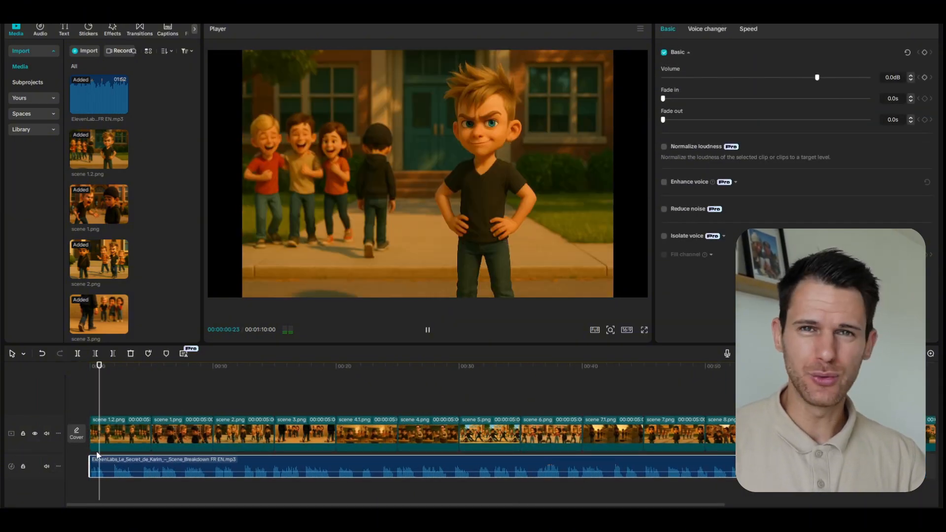
pyautogui.press('space')
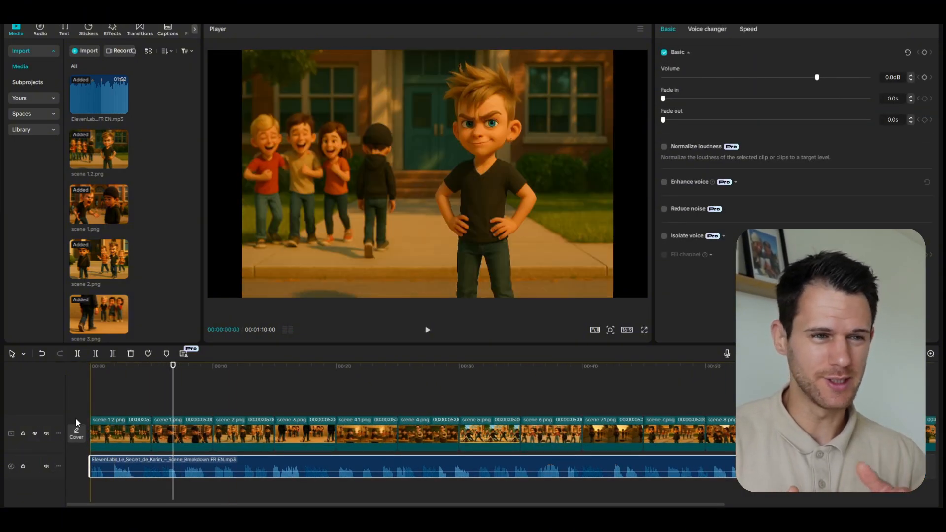
# Step: Shorten the opening scene 1.2 image clip to match the narration's first phrase, and check it in playback
pyautogui.moveTo(89, 465); pyautogui.dragTo(118, 436)
pyautogui.click(87, 407)
pyautogui.press('space')
pyautogui.press('space')
# Step: Move the scene 2 image directly behind scene 1.2 and shorten it to fit the narration
pyautogui.click(142, 409)
pyautogui.press('space')
pyautogui.press('space')
pyautogui.moveTo(201, 436); pyautogui.dragTo(154, 428)
pyautogui.click(161, 402)
pyautogui.press('space')
pyautogui.press('space')
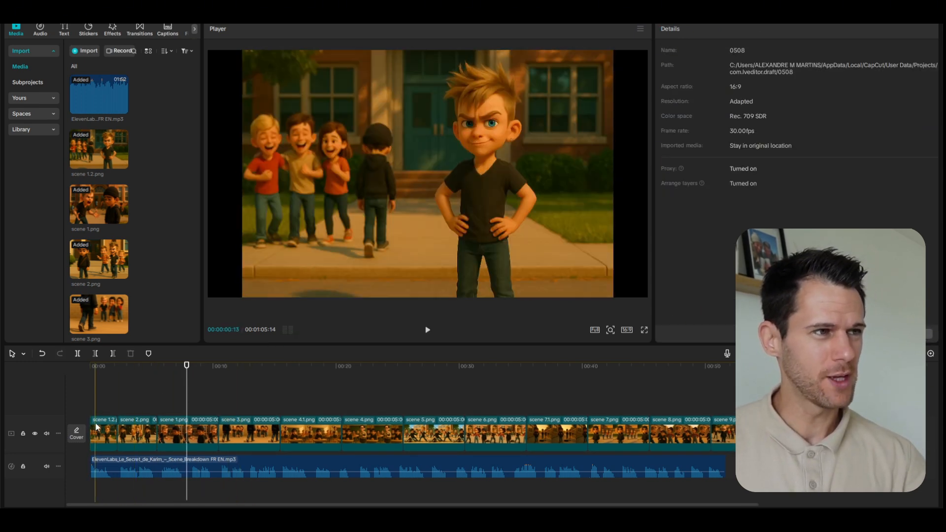
# Step: Bring the scene 1.1 image from the end of the track to directly behind scene 2 and trim it to about 2.5 seconds
pyautogui.click(218, 409)
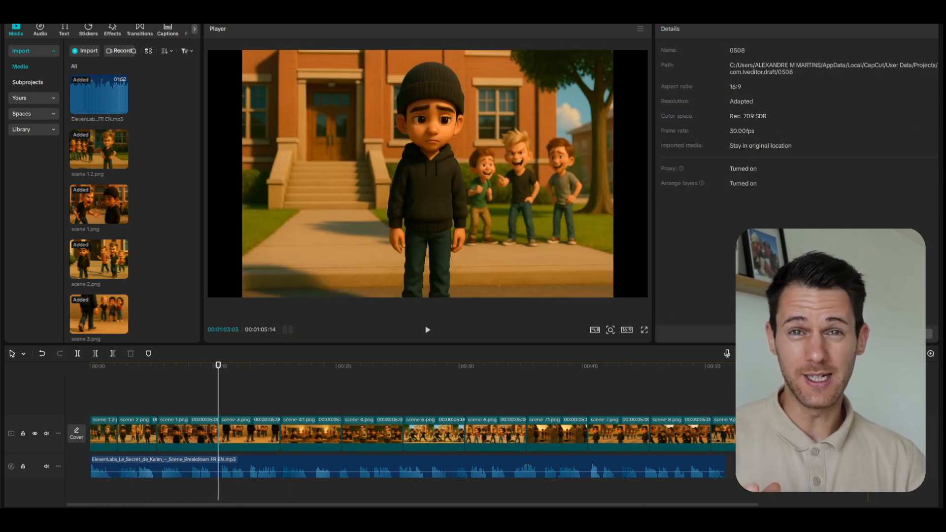
pyautogui.moveTo(880, 434); pyautogui.dragTo(200, 428)
pyautogui.moveTo(218, 434)
pyautogui.mouseDown()
pyautogui.moveTo(187, 434)
pyautogui.moveTo(204, 430)
pyautogui.mouseUp()
pyautogui.click(159, 403)
pyautogui.press('space')
pyautogui.press('space')
# Step: Place a copy of the scene 2 clip after scene 1.1, trim it to about 2.5 seconds and play the sequence
pyautogui.click(137, 430)
pyautogui.hotkey('ctrl', 'c')
pyautogui.hotkey('ctrl', 'v')
pyautogui.moveTo(226, 434); pyautogui.dragTo(218, 434)
pyautogui.press('space')
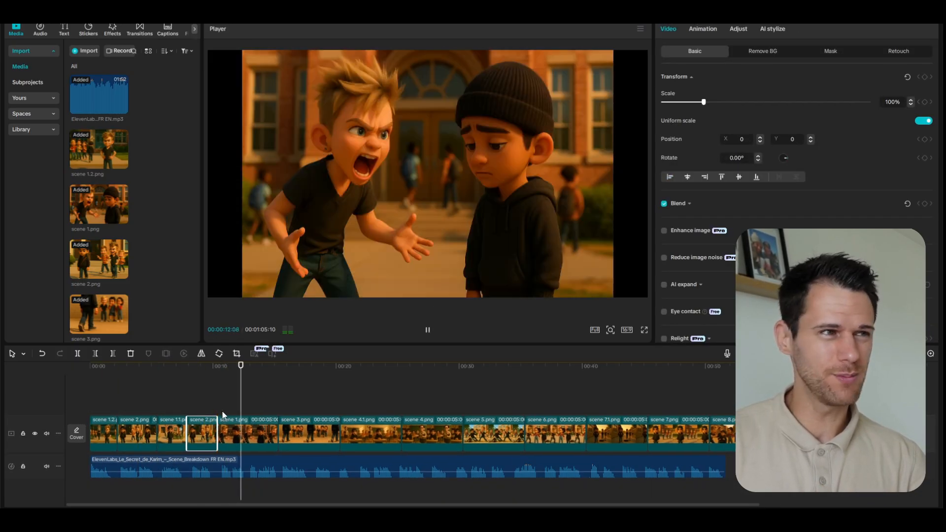
pyautogui.click(78, 413)
pyautogui.press('space')
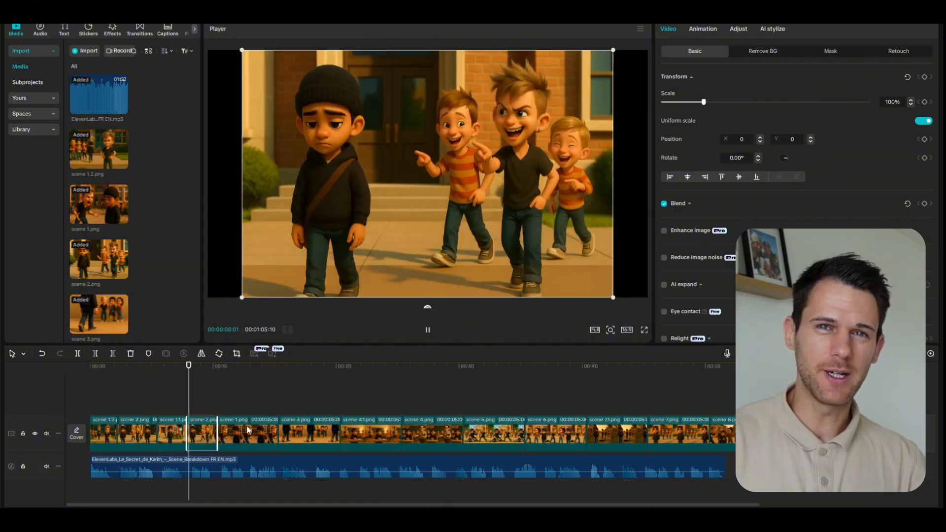
# Step: Move the scene 1 image towards the end and place scene 4.1 behind the second scene 2 clip, trimmed to about 2.5 seconds
pyautogui.press('space')
pyautogui.moveTo(248, 428); pyautogui.dragTo(858, 425)
pyautogui.moveTo(305, 429); pyautogui.dragTo(245, 427)
pyautogui.moveTo(278, 433); pyautogui.dragTo(249, 431)
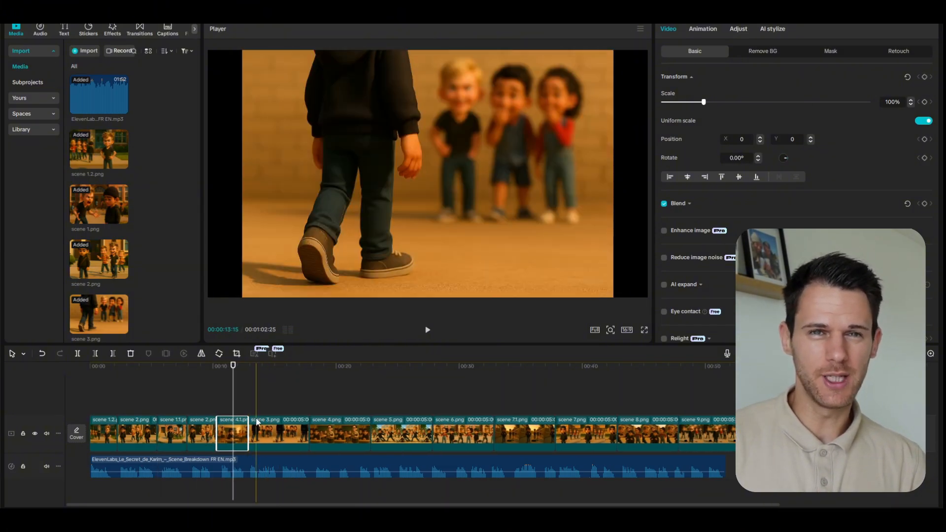
# Step: Move the scene 4 image in front of scene 3 and trim it to about 2.5 seconds
pyautogui.click(270, 405)
pyautogui.moveTo(328, 430); pyautogui.dragTo(257, 430)
pyautogui.moveTo(309, 431); pyautogui.dragTo(279, 432)
pyautogui.press('space')
pyautogui.press('space')
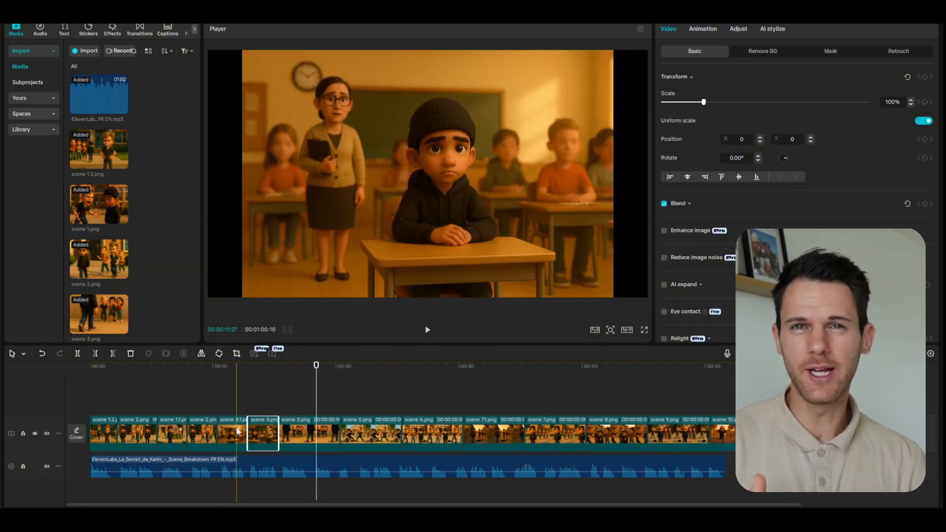
# Step: Duplicate the trimmed scene 4 clip and put the copy directly behind it
pyautogui.hotkey('ctrl', 'c')
pyautogui.hotkey('ctrl', 'v')
pyautogui.moveTo(330, 412); pyautogui.dragTo(294, 454)
pyautogui.click(299, 399)
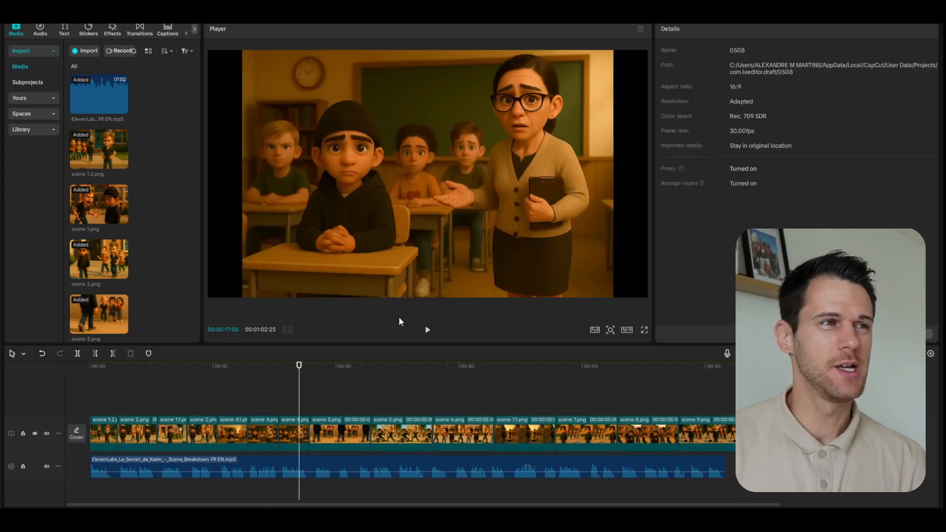
# Step: Enlarge the second scene 4 clip to 190% and shift it to X 1153, Y -129 for a closer view
pyautogui.scroll(-3, 465, 227)
pyautogui.click(466, 227)
pyautogui.moveTo(556, 260); pyautogui.dragTo(674, 338)
pyautogui.moveTo(404, 157); pyautogui.dragTo(495, 168)
pyautogui.press('space')
pyautogui.press('space')
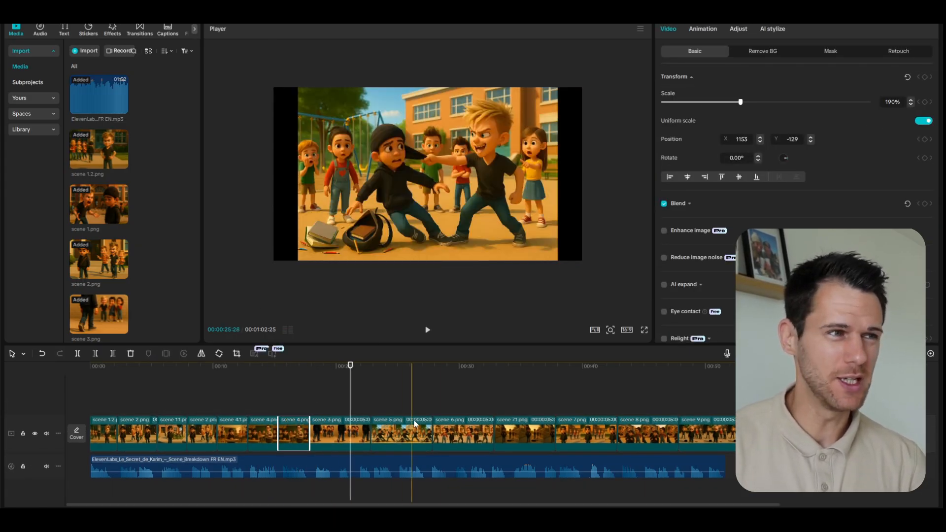
# Step: Insert the scene 1 image after the enlarged scene 4 clip, followed by a shortened copy of the original scene 4 clip
pyautogui.moveTo(98, 204); pyautogui.dragTo(326, 426)
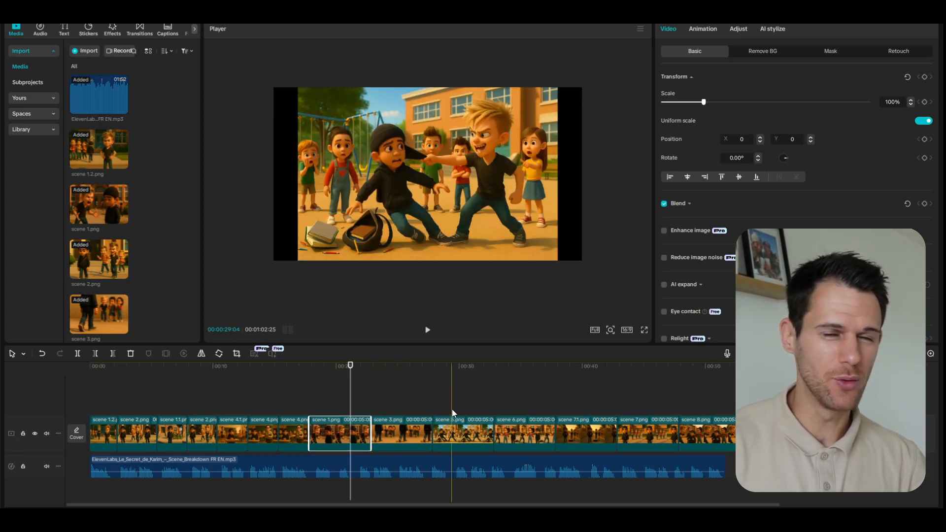
pyautogui.click(268, 424)
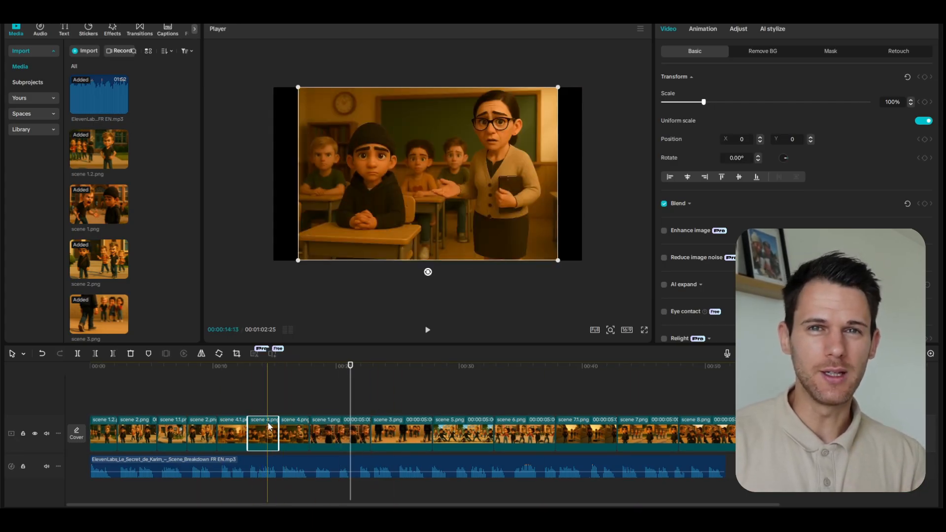
pyautogui.hotkey('ctrl', 'c')
pyautogui.hotkey('ctrl', 'v')
pyautogui.click(407, 412)
pyautogui.moveTo(400, 434); pyautogui.dragTo(398, 434)
pyautogui.click(398, 407)
pyautogui.click(370, 408)
pyautogui.press('space')
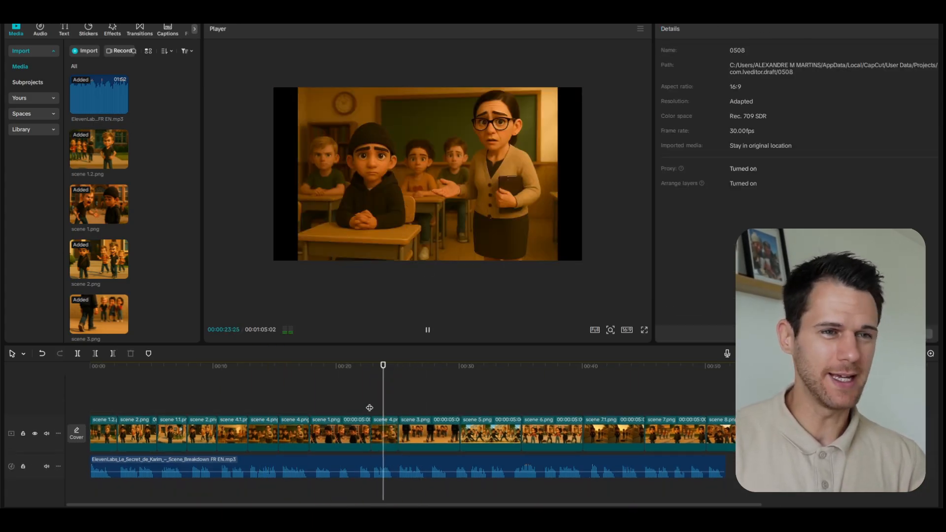
# Step: Move the inserted scene 1 image further down the track and lengthen the third scene 4 clip to 3:12 (seconds:frames)
pyautogui.click(335, 404)
pyautogui.press('space')
pyautogui.moveTo(340, 429); pyautogui.dragTo(769, 413)
pyautogui.click(311, 408)
pyautogui.press('space')
pyautogui.moveTo(337, 429); pyautogui.dragTo(351, 428)
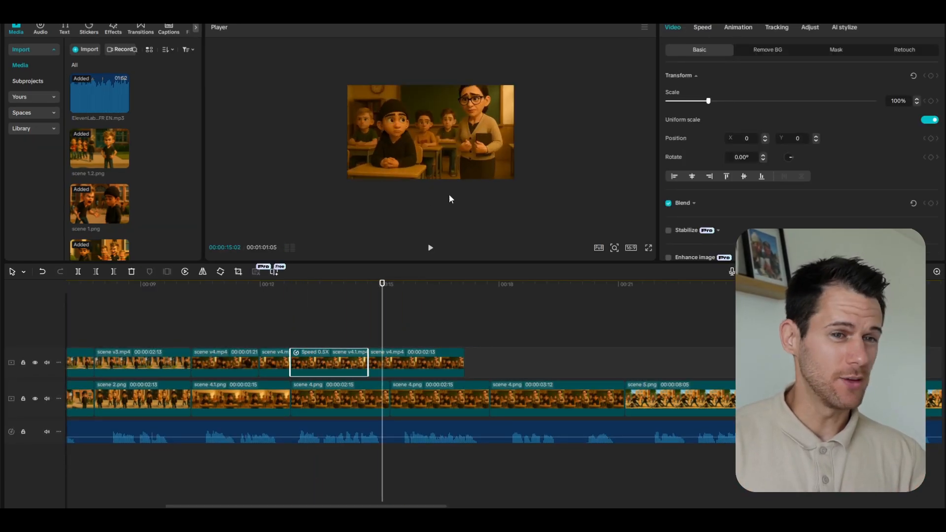
# Step: Lengthen the last scene v4 video clip to 3:02 so it ends together with the second scene 4 image
pyautogui.click(316, 362)
pyautogui.click(262, 338)
pyautogui.press('space')
pyautogui.press('space')
pyautogui.moveTo(412, 359); pyautogui.dragTo(368, 363)
pyautogui.click(361, 334)
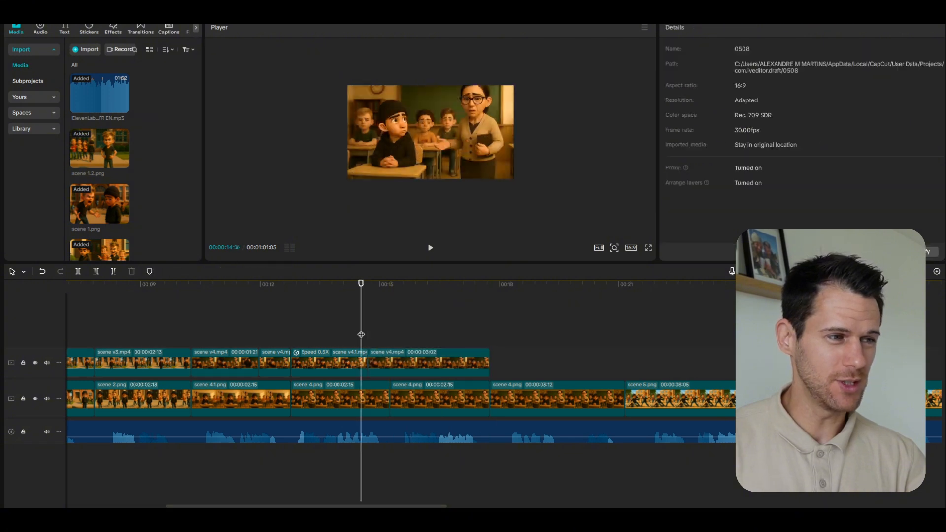
# Step: Try extending the last scene v4 clip to 3:14, play it against the narration and undo the extension
pyautogui.press('space')
pyautogui.press('space')
pyautogui.moveTo(435, 361); pyautogui.dragTo(458, 361)
pyautogui.moveTo(392, 362)
pyautogui.mouseDown()
pyautogui.moveTo(377, 362)
pyautogui.moveTo(402, 362)
pyautogui.mouseUp()
pyautogui.click(353, 334)
pyautogui.press('space')
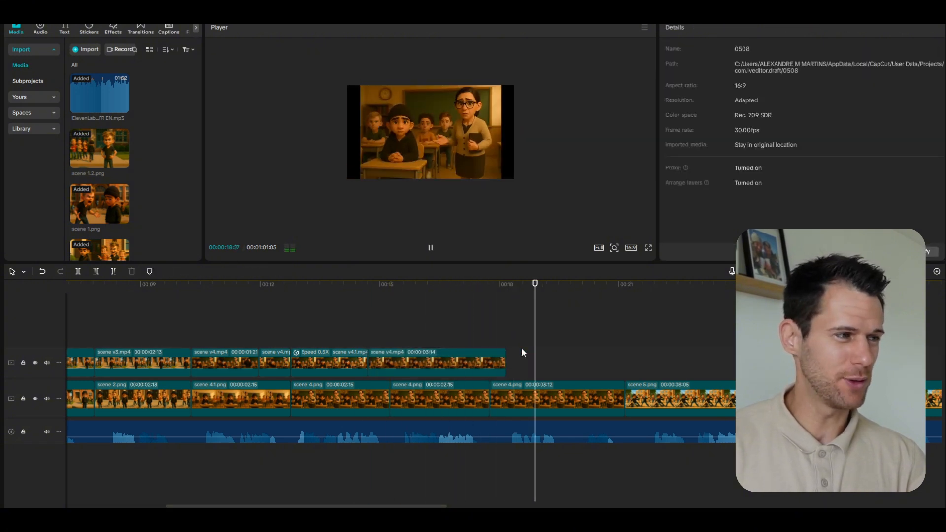
pyautogui.hotkey('ctrl', 'z')
# Step: Delete the third scene 4 image, cut out its narration passage and close the audio gap at the start of scene 5
pyautogui.click(524, 396)
pyautogui.press('Delete')
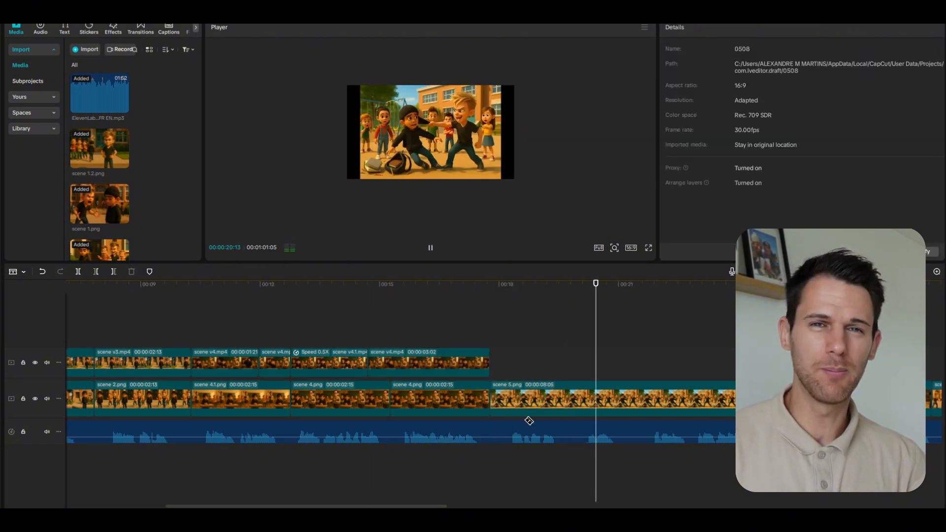
pyautogui.click(655, 429)
pyautogui.moveTo(680, 435); pyautogui.dragTo(515, 435)
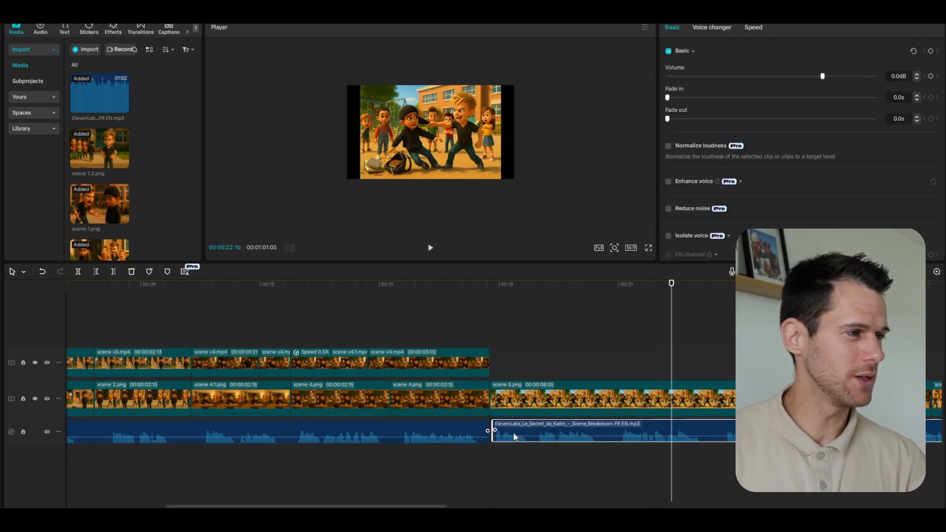
# Step: Try a copy of the 207% zoomed scene v3 clip above the start of the scene 5 image
pyautogui.click(521, 325)
pyautogui.click(465, 175)
pyautogui.click(167, 362)
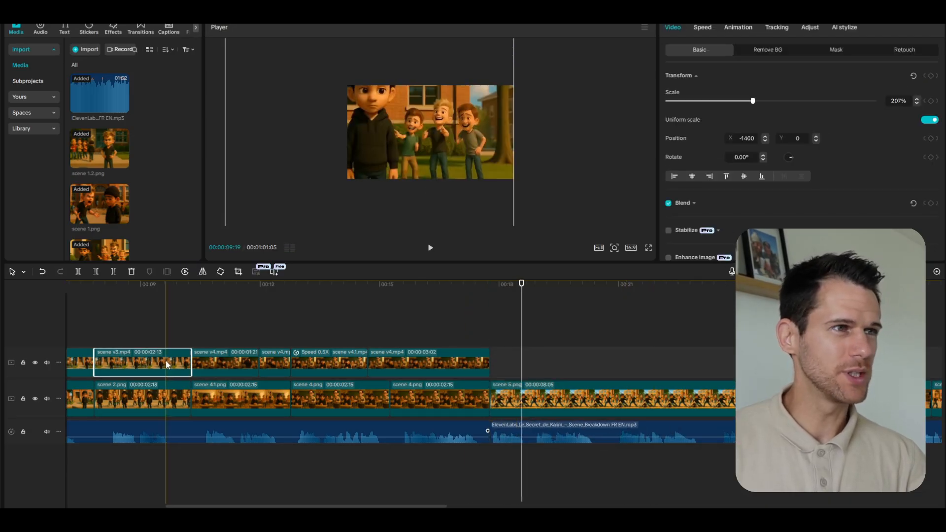
pyautogui.hotkey('ctrl', 'c')
pyautogui.hotkey('ctrl', 'v')
pyautogui.moveTo(542, 356); pyautogui.dragTo(511, 356)
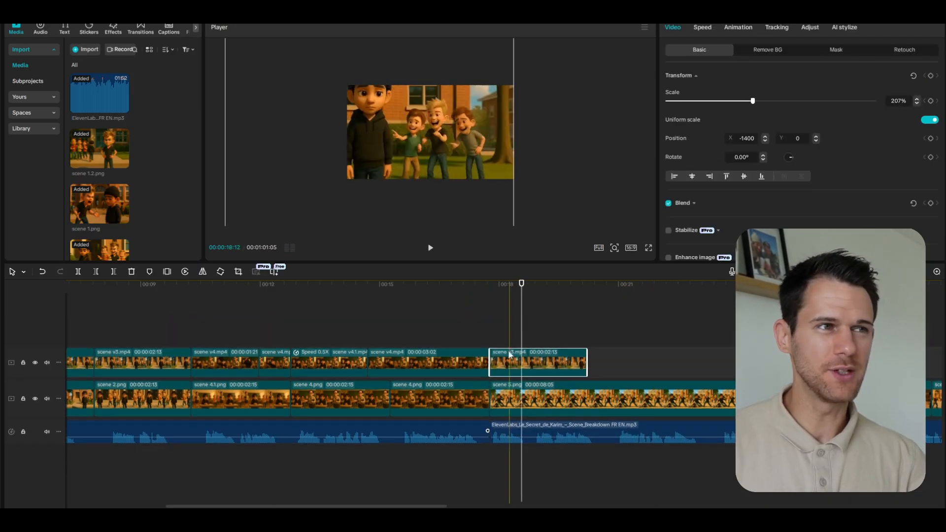
pyautogui.click(510, 327)
pyautogui.press('space')
# Step: Place a copy of the wider 119% scene v3 clip directly after scene v4 and play it with the narration
pyautogui.scroll(-2, 538, 363)
pyautogui.click(192, 363)
pyautogui.hotkey('ctrl', 'v')
pyautogui.moveTo(628, 363); pyautogui.dragTo(536, 372)
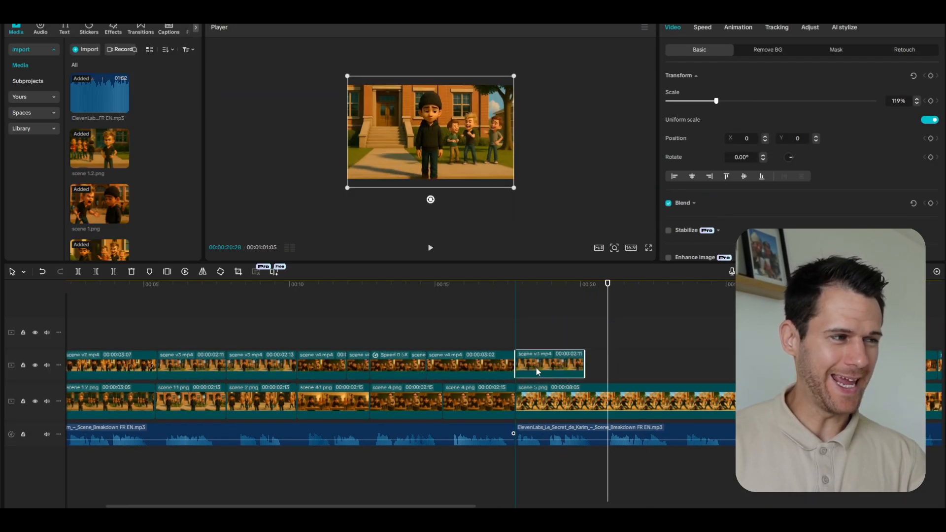
pyautogui.click(505, 328)
pyautogui.press('space')
pyautogui.click(517, 328)
pyautogui.press('space')
pyautogui.click(561, 363)
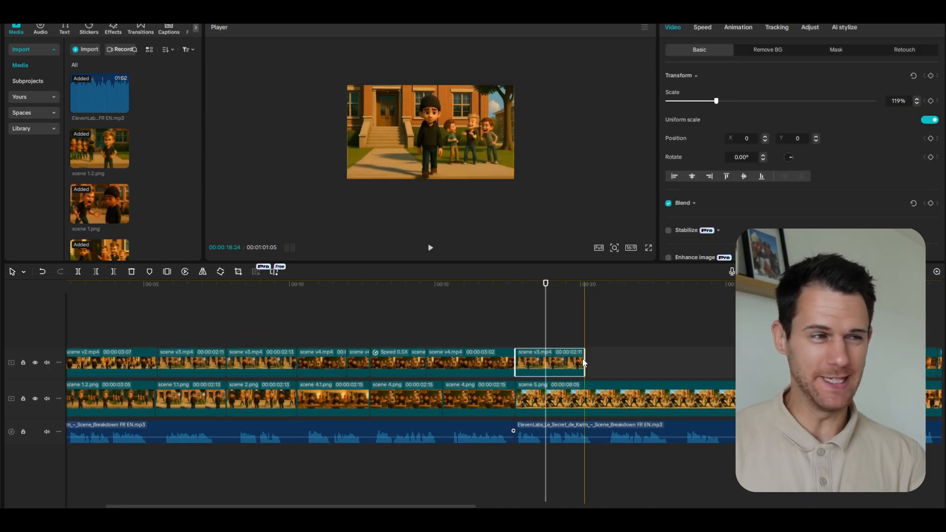
# Step: Trim the copied scene v3 clip to about 1 second and move the 0.6x playground clip directly behind it
pyautogui.moveTo(585, 363); pyautogui.dragTo(545, 363)
pyautogui.scroll(-2, 545, 365)
pyautogui.hscroll(4, 545, 365)
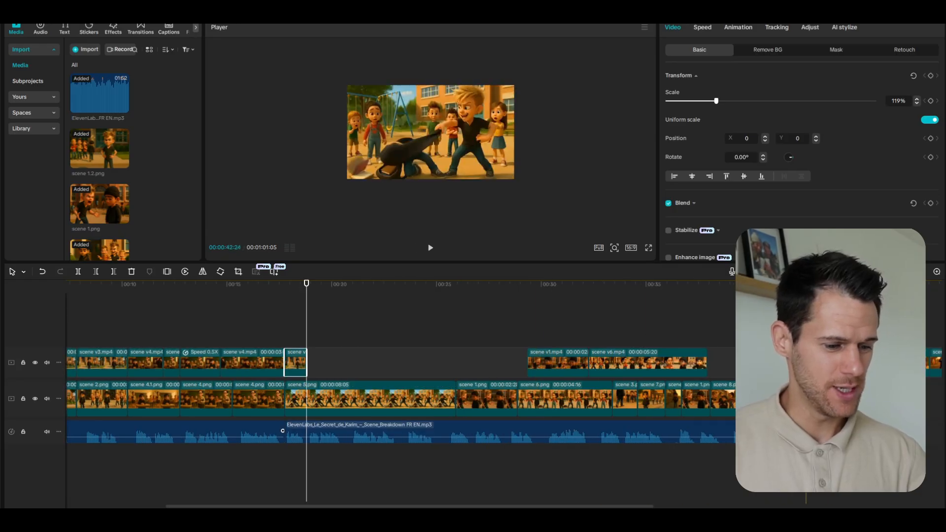
pyautogui.moveTo(792, 363); pyautogui.dragTo(320, 363)
pyautogui.click(296, 335)
pyautogui.press('space')
pyautogui.press('space')
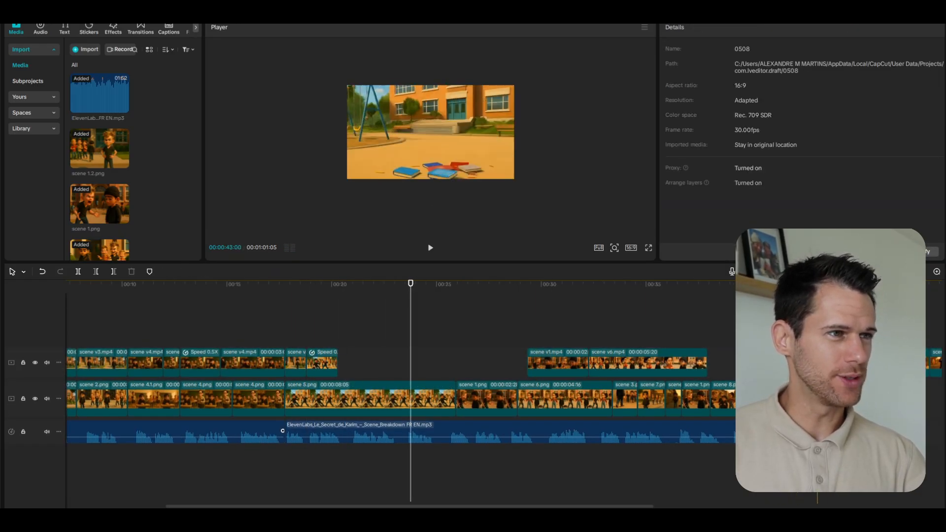
# Step: Lengthen the 0.6x playground clip slightly and move the scene v5 clip with the fallen books directly behind it
pyautogui.moveTo(813, 363); pyautogui.dragTo(444, 363)
pyautogui.moveTo(338, 363); pyautogui.dragTo(346, 363)
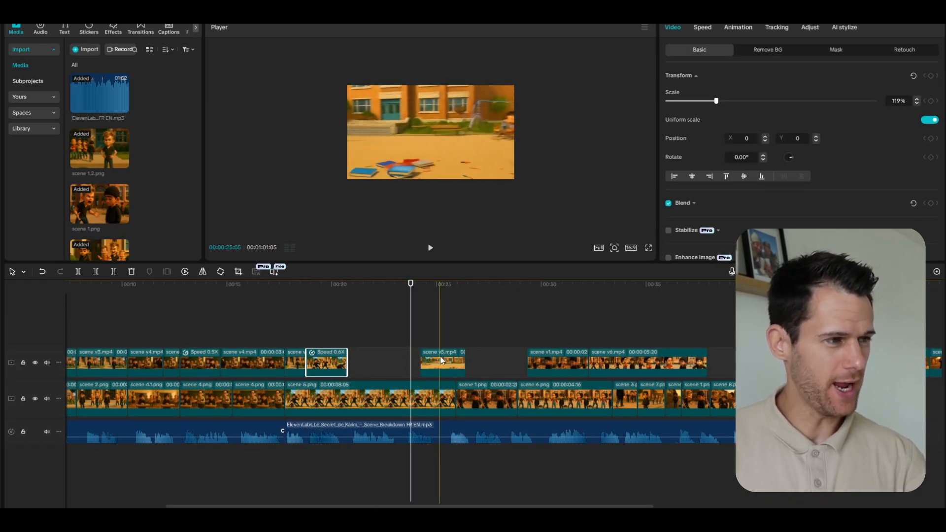
pyautogui.moveTo(440, 362); pyautogui.dragTo(366, 362)
pyautogui.press('space')
pyautogui.press('space')
# Step: Paste another copy of the scene v5 clip above the track, trim it and align it for the rest of scene 5
pyautogui.hotkey('ctrl', 'c')
pyautogui.hotkey('ctrl', 'v')
pyautogui.moveTo(473, 334); pyautogui.dragTo(492, 335)
pyautogui.moveTo(427, 337); pyautogui.dragTo(406, 337)
pyautogui.moveTo(443, 343); pyautogui.dragTo(435, 378)
# Step: Slow the scene v5 clip with the fallen books to 0.8x and drop the copied piece onto the track behind it
pyautogui.click(378, 364)
pyautogui.click(707, 28)
pyautogui.moveTo(711, 90); pyautogui.dragTo(701, 91)
pyautogui.moveTo(388, 342); pyautogui.dragTo(388, 372)
pyautogui.click(404, 341)
pyautogui.press('space')
# Step: Extend the last scene v5 clip to 3:27, close it up against the 0.8x clip and play the result
pyautogui.click(458, 363)
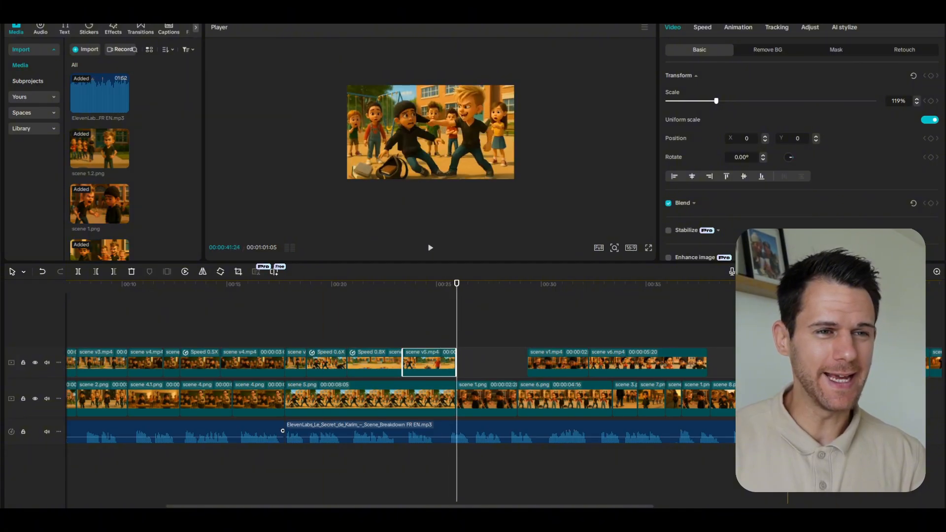
pyautogui.press('space')
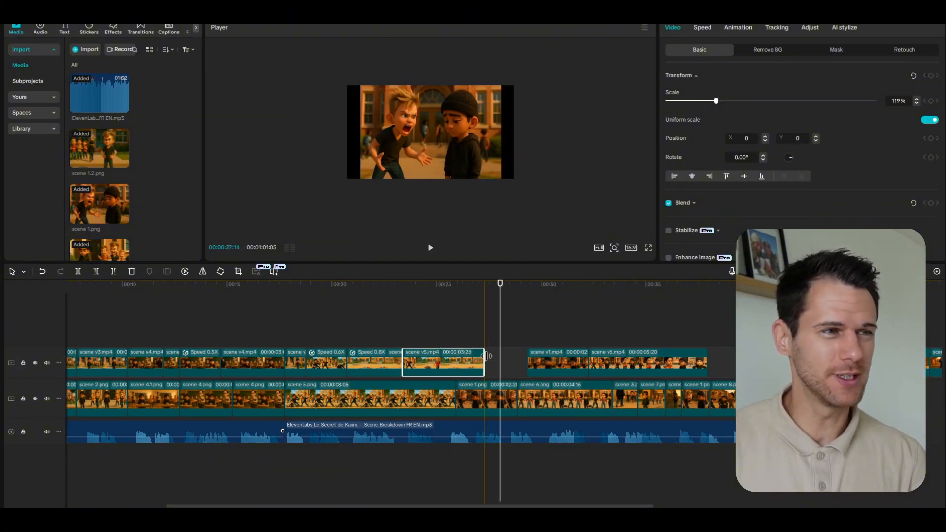
pyautogui.moveTo(484, 361)
pyautogui.mouseDown()
pyautogui.moveTo(474, 362)
pyautogui.moveTo(485, 361)
pyautogui.mouseUp()
pyautogui.moveTo(443, 363); pyautogui.dragTo(389, 363)
pyautogui.moveTo(419, 363); pyautogui.dragTo(406, 364)
pyautogui.click(389, 335)
pyautogui.press('space')
pyautogui.click(457, 339)
pyautogui.press('space')
pyautogui.press('space')
# Step: Place a copy of the 207% zoomed scene v3 clip in the gap between scene v5 and scene v1 and adjust its framing
pyautogui.click(102, 363)
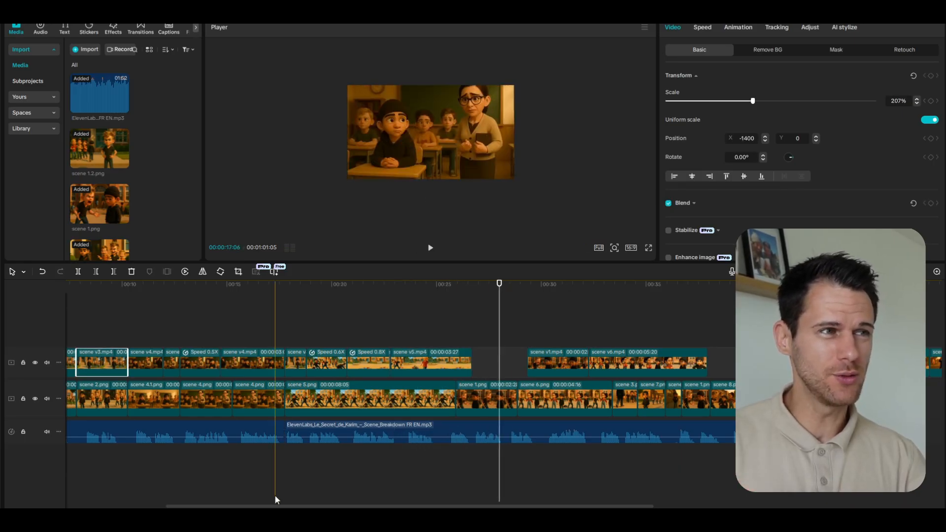
pyautogui.click(274, 499)
pyautogui.moveTo(274, 506); pyautogui.dragTo(228, 505)
pyautogui.moveTo(112, 350); pyautogui.dragTo(582, 352)
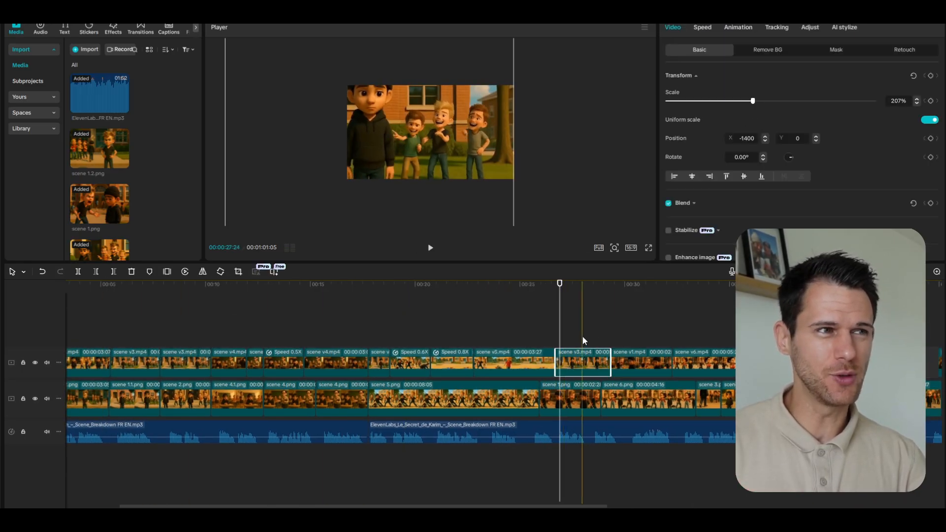
pyautogui.moveTo(462, 149); pyautogui.dragTo(445, 224)
pyautogui.scroll(5, 534, 128)
pyautogui.click(540, 329)
pyautogui.press('space')
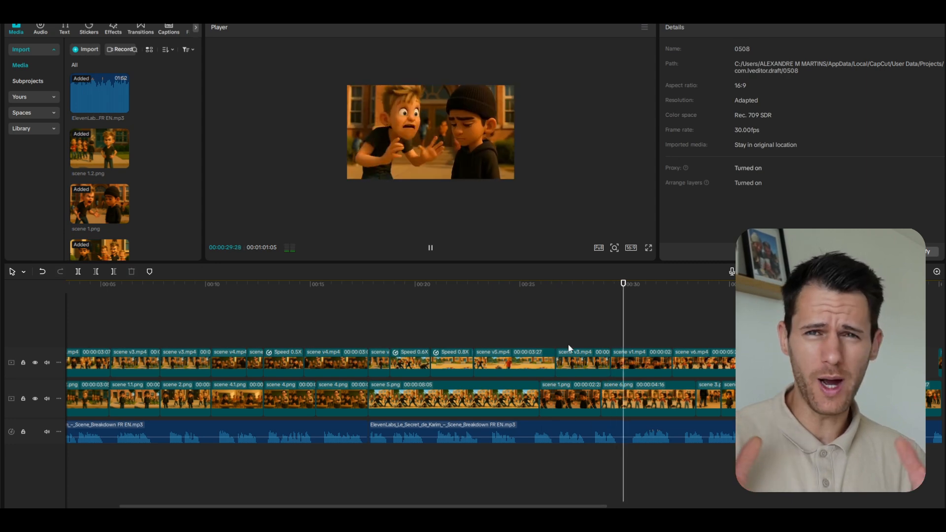
# Step: Move the scene v1 clip onto the track above, place scene v6 directly after scene v3 and play the result
pyautogui.press('space')
pyautogui.scroll(-2, 532, 361)
pyautogui.moveTo(532, 362); pyautogui.dragTo(434, 314)
pyautogui.click(434, 314)
pyautogui.press('space')
pyautogui.press('space')
pyautogui.moveTo(501, 364); pyautogui.dragTo(496, 364)
pyautogui.click(487, 341)
pyautogui.press('space')
pyautogui.press('space')
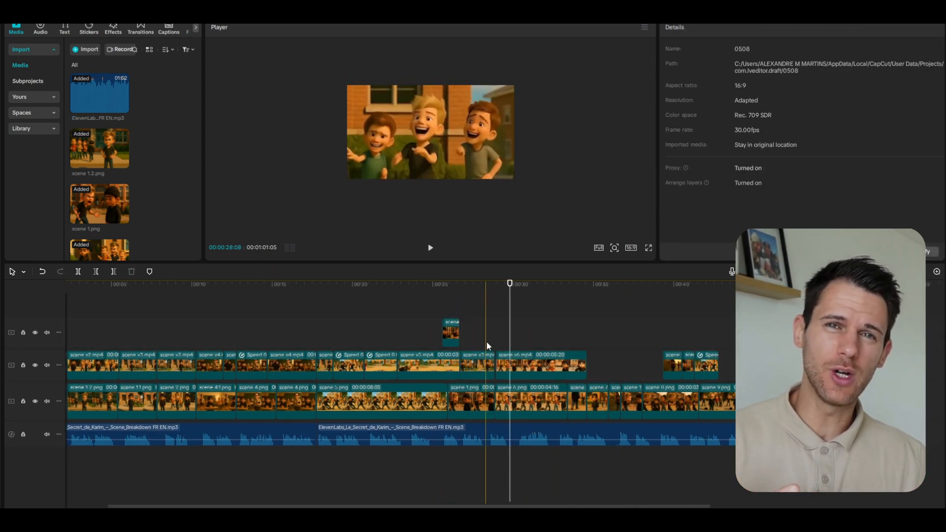
# Step: Play the scene v6 section through to its end to check its timing against the narration
pyautogui.click(487, 345)
pyautogui.press('space')
pyautogui.press('space')
pyautogui.scroll(5, 487, 345)
pyautogui.click(512, 372)
pyautogui.scroll(-4, 493, 345)
pyautogui.click(485, 318)
pyautogui.press('space')
pyautogui.hscroll(4, 486, 315)
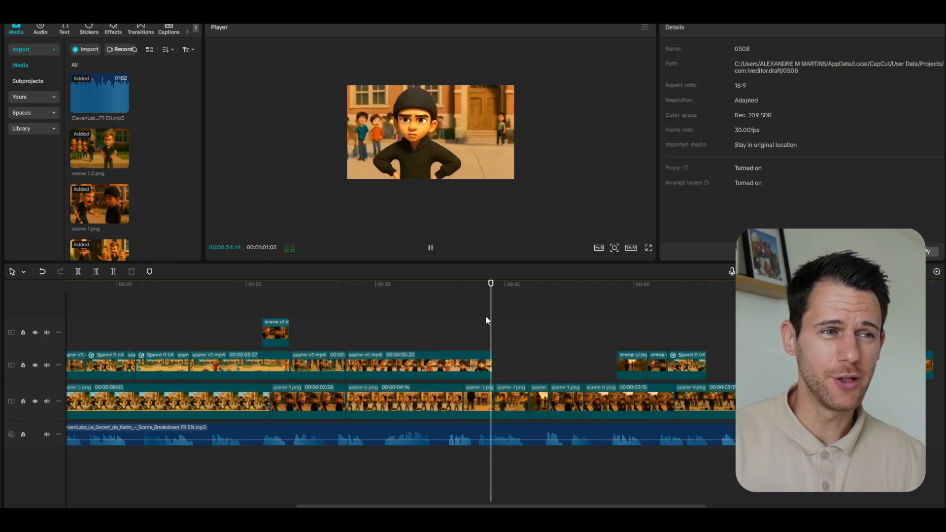
pyautogui.click(467, 340)
pyautogui.press('space')
pyautogui.press('space')
# Step: Move the group of clips after the gap up against the end of scene v6 and play the join
pyautogui.click(487, 362)
pyautogui.moveTo(632, 365); pyautogui.dragTo(510, 366)
pyautogui.click(484, 331)
pyautogui.press('space')
pyautogui.press('space')
# Step: Slow the scene v6 clip to 0.9x, set its length to 5:22 and realign the following clip against it
pyautogui.click(483, 362)
pyautogui.click(711, 28)
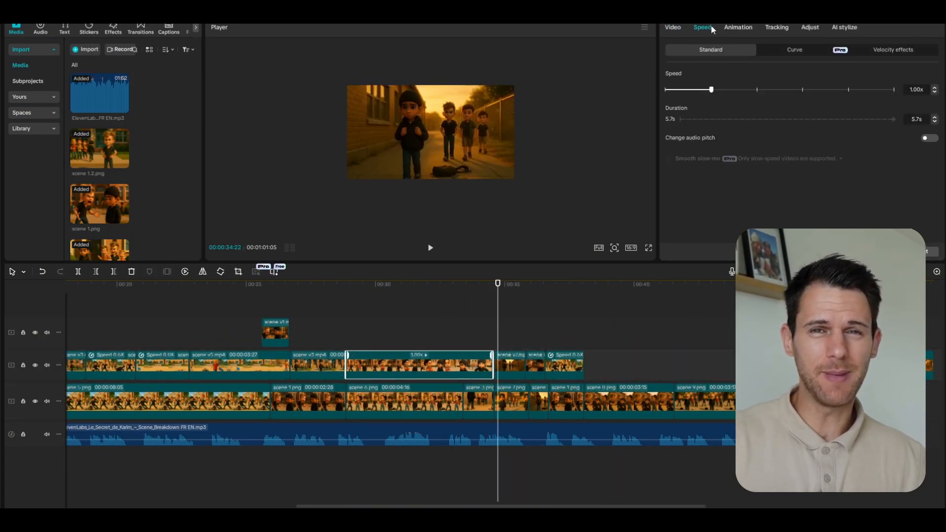
pyautogui.click(514, 332)
pyautogui.moveTo(604, 335); pyautogui.dragTo(510, 367)
pyautogui.moveTo(512, 366); pyautogui.dragTo(513, 333)
pyautogui.click(481, 364)
pyautogui.moveTo(599, 315); pyautogui.dragTo(510, 337)
pyautogui.moveTo(512, 333); pyautogui.dragTo(512, 366)
pyautogui.click(367, 327)
pyautogui.press('space')
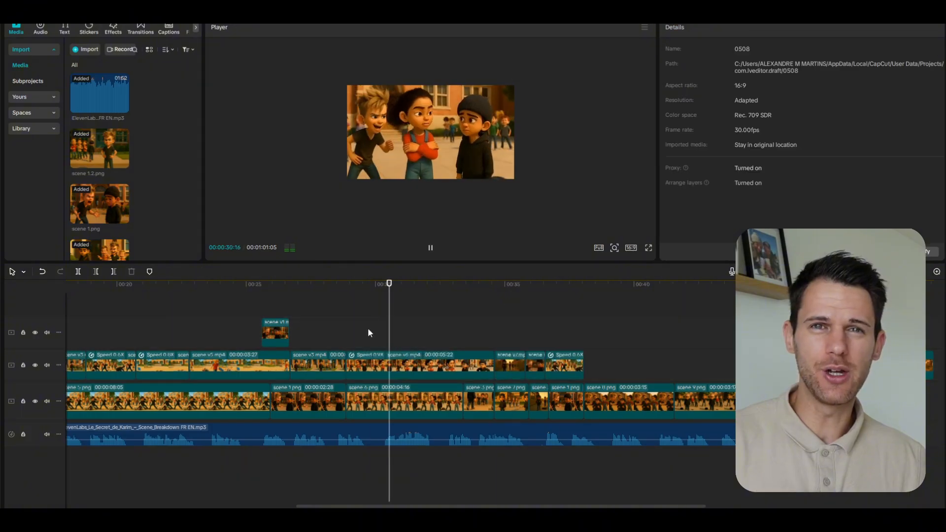
# Step: Extend the alley clip after scene v6 and the 120% scene v1 clip, keeping the 0.6x clip directly behind them
pyautogui.press('space')
pyautogui.moveTo(604, 335); pyautogui.dragTo(536, 367)
pyautogui.moveTo(563, 369); pyautogui.dragTo(584, 368)
pyautogui.moveTo(524, 366); pyautogui.dragTo(621, 365)
pyautogui.click(491, 336)
pyautogui.press('space')
pyautogui.press('space')
pyautogui.moveTo(562, 364); pyautogui.dragTo(608, 365)
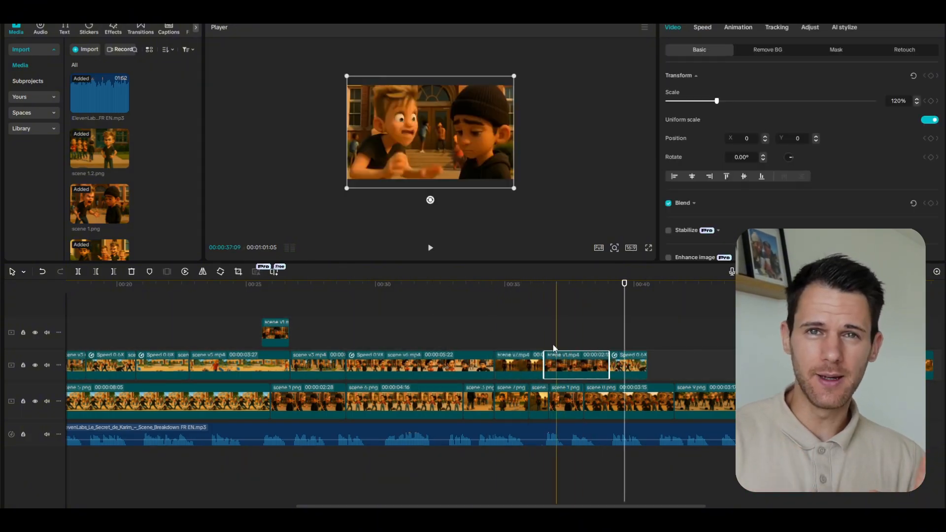
# Step: Delete the 0.6x clip after the second scene v1 clip, close up the following 3:17 clip and play the result
pyautogui.click(525, 334)
pyautogui.press('space')
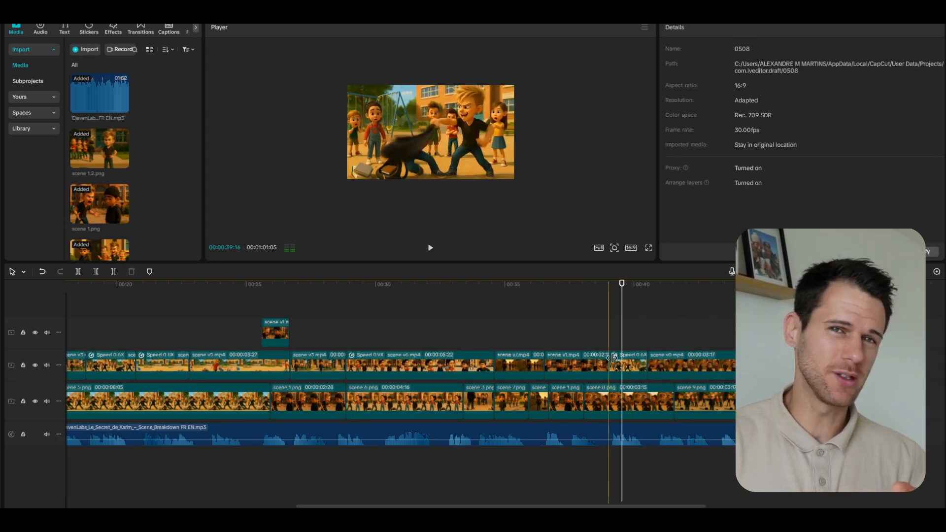
pyautogui.click(613, 358)
pyautogui.press('Delete')
pyautogui.click(580, 339)
pyautogui.press('space')
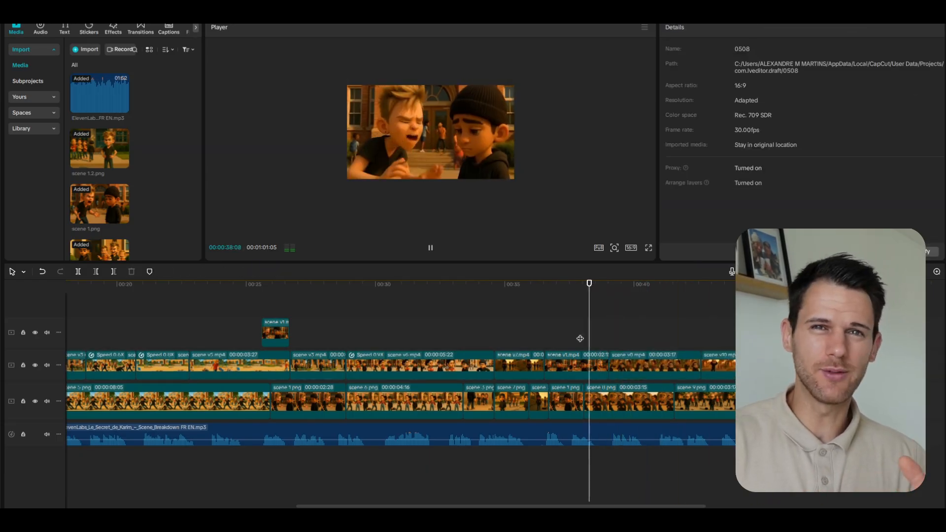
# Step: Trim the clip with the four children after scene v1 to 2:27, place its continuation directly behind it and play the section
pyautogui.click(711, 360)
pyautogui.click(592, 332)
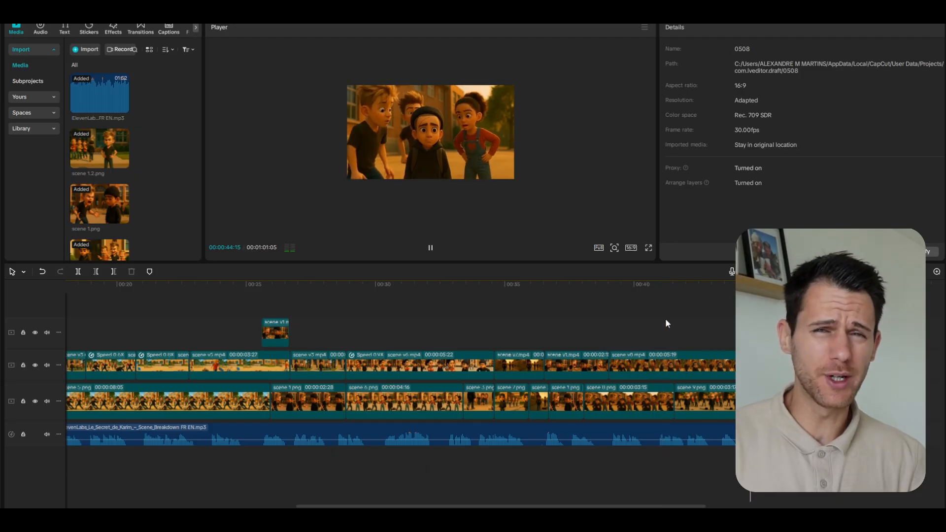
pyautogui.click(702, 362)
pyautogui.click(662, 332)
pyautogui.press('space')
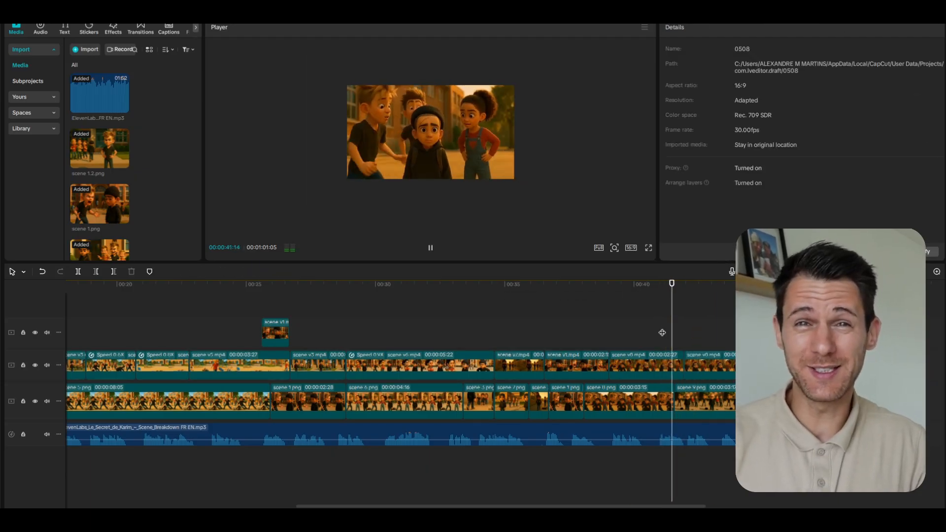
# Step: Move the stray speed-adjusted clip away from the timeline's end and align a short clip on the track above the second scene v1 clip
pyautogui.click(861, 402)
pyautogui.scroll(-5, 538, 365)
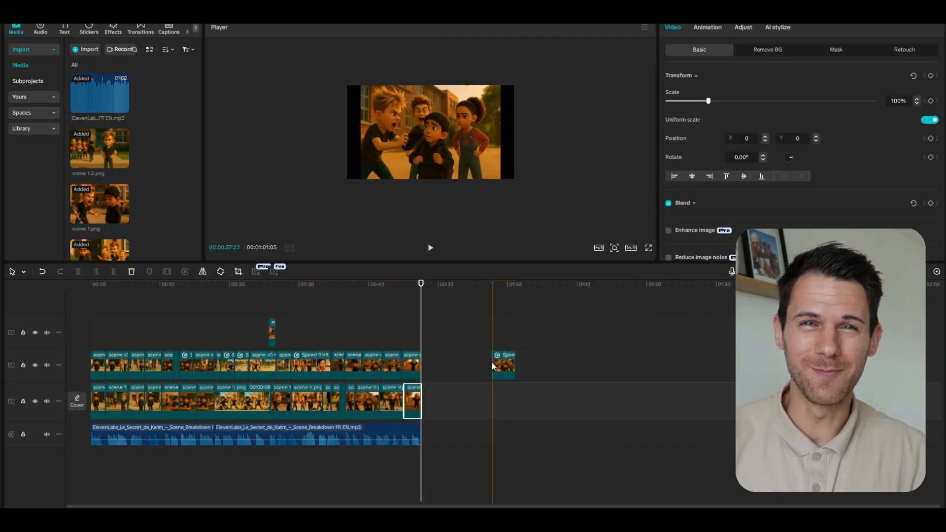
pyautogui.moveTo(504, 365); pyautogui.dragTo(376, 333)
pyautogui.scroll(5, 462, 363)
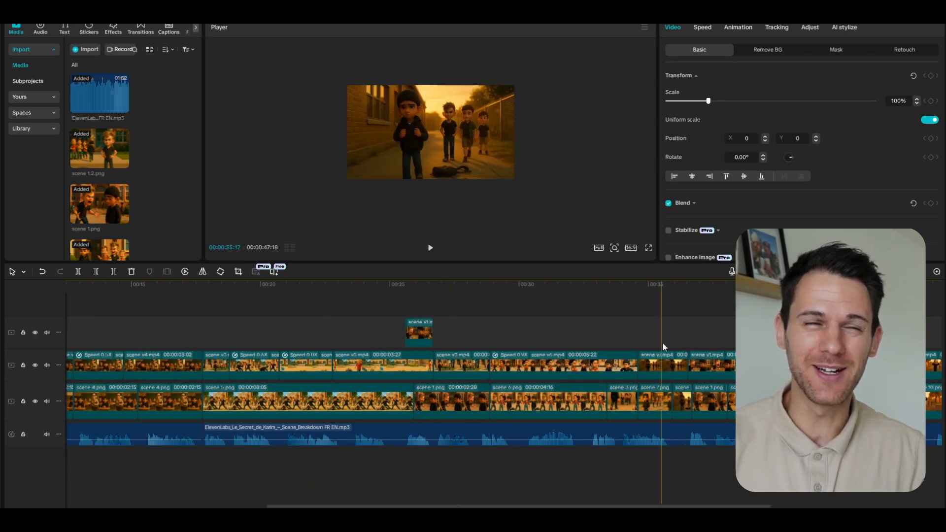
pyautogui.click(702, 28)
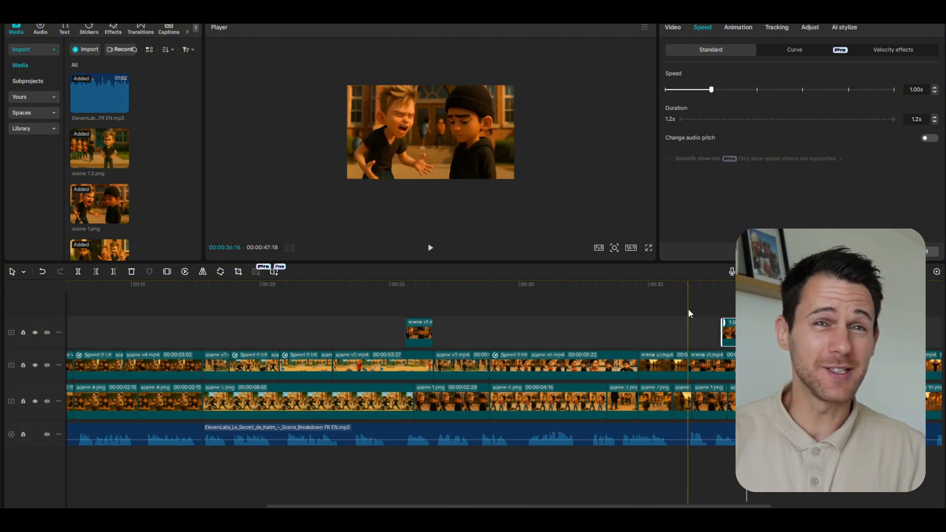
pyautogui.click(713, 332)
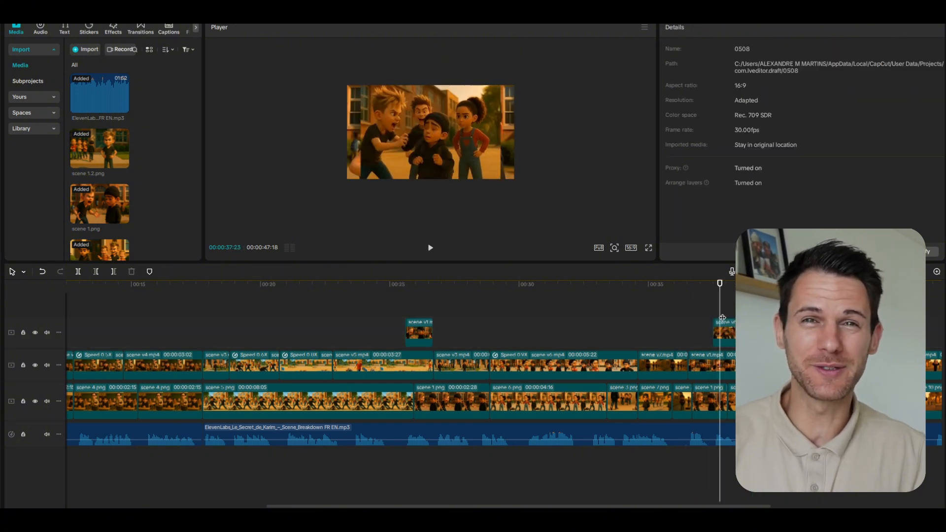